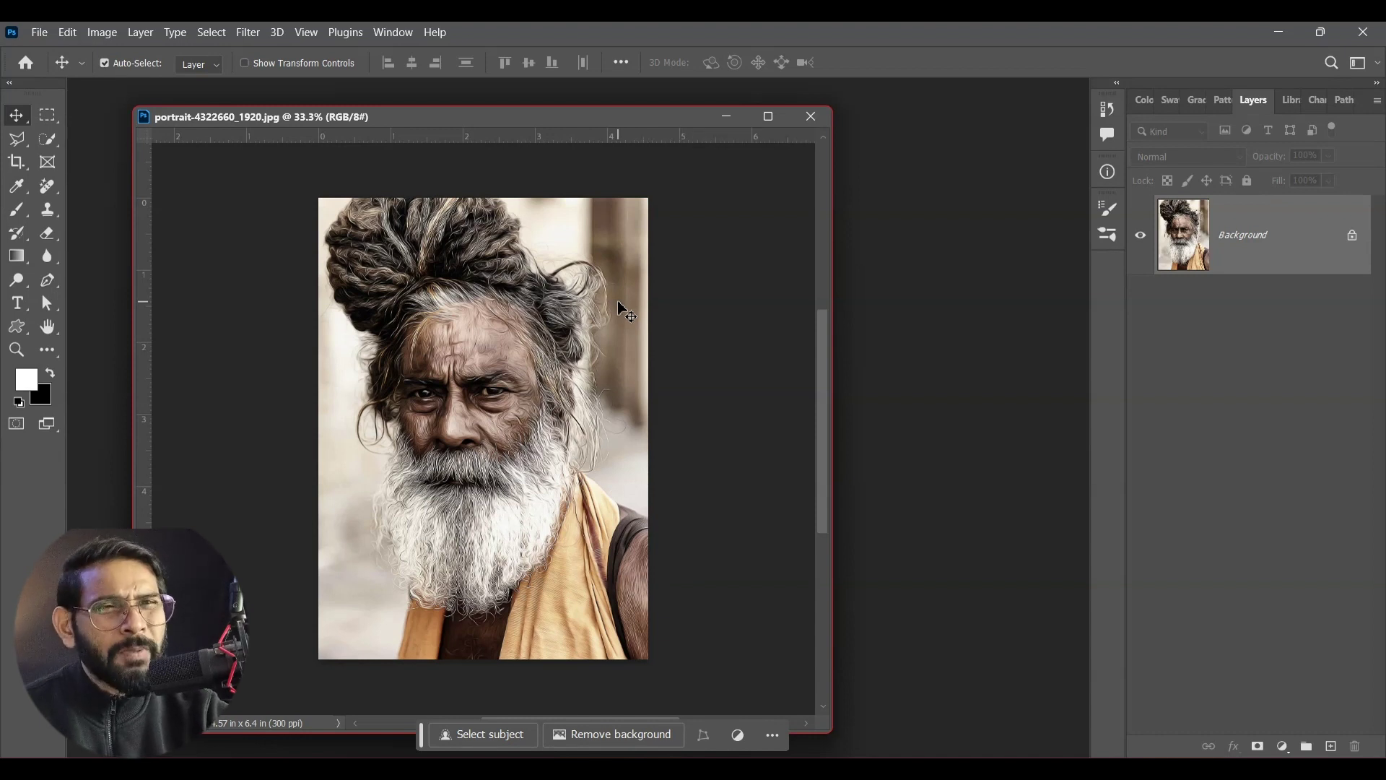
Select the bearded man in the portrait using the Object Selection tool
mouse_move(511, 115)
mouse_down()
mouse_move(540, 142)
mouse_move(531, 117)
mouse_up()
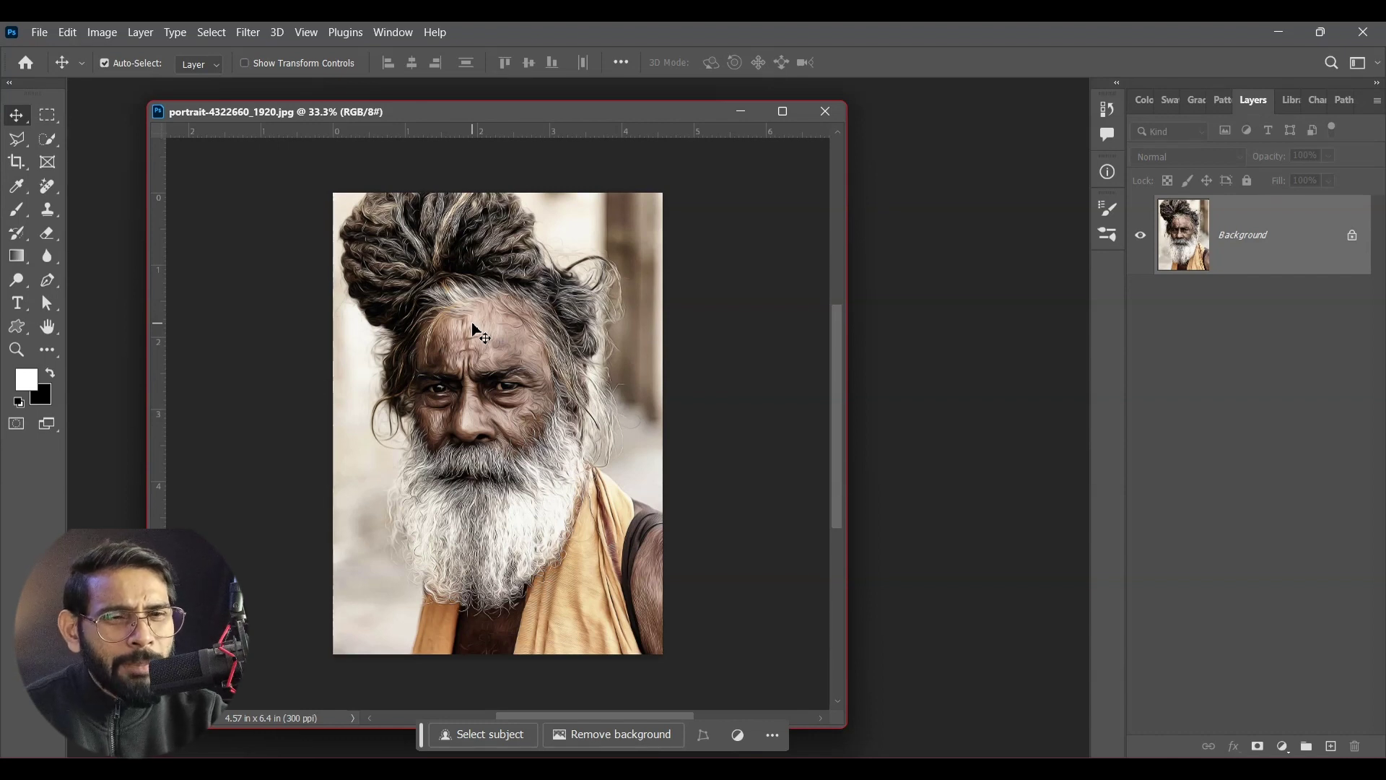
click(55, 146)
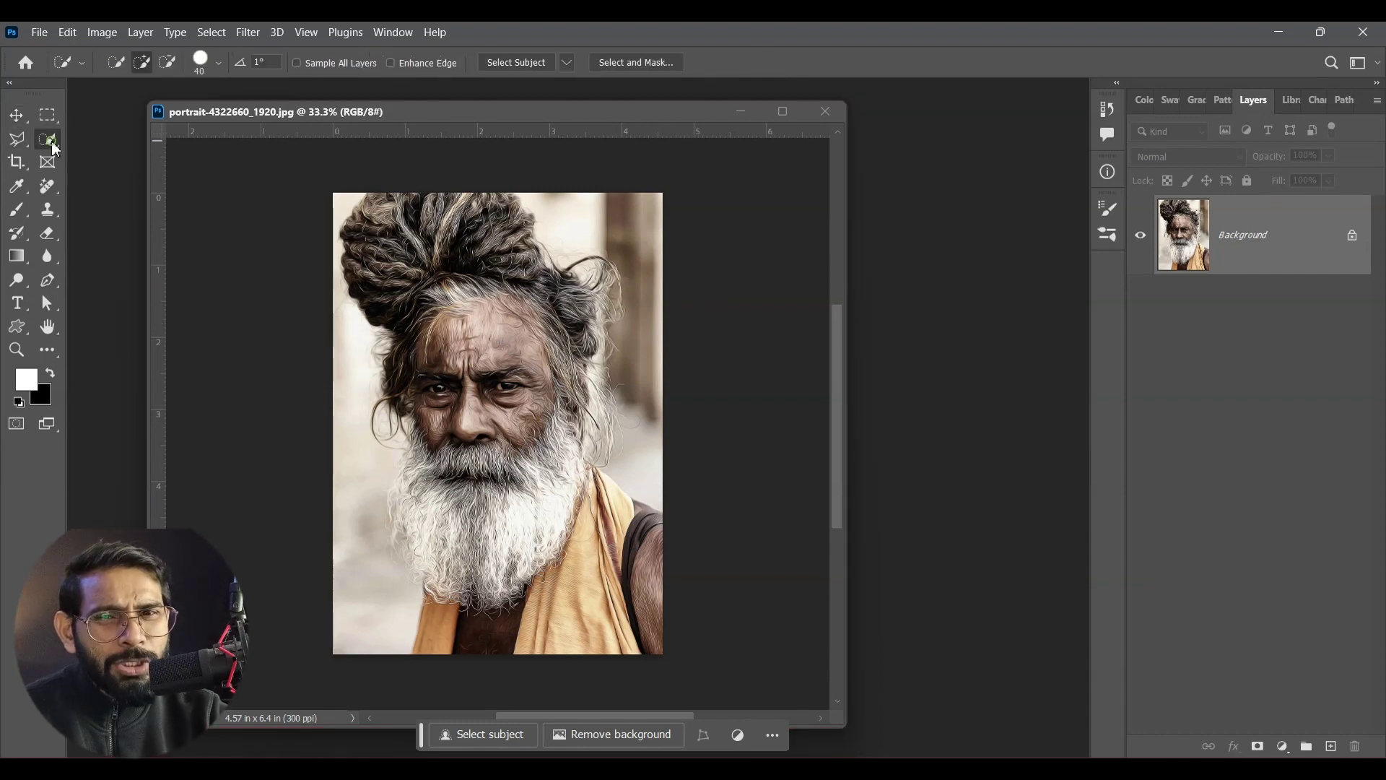
right_click(54, 145)
click(139, 138)
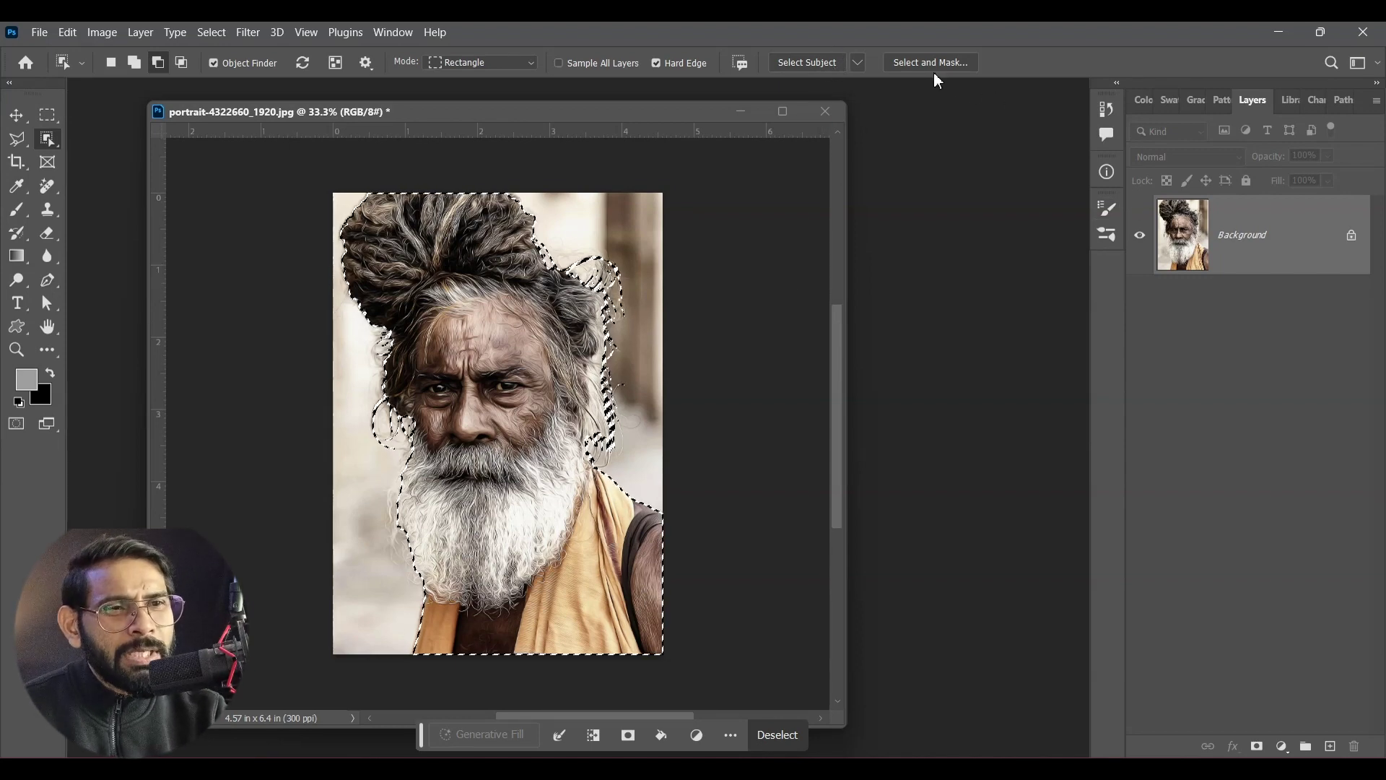
Refine the selection in Select and Mask with Refine Hair and set the edge contrast to 16%
click(898, 65)
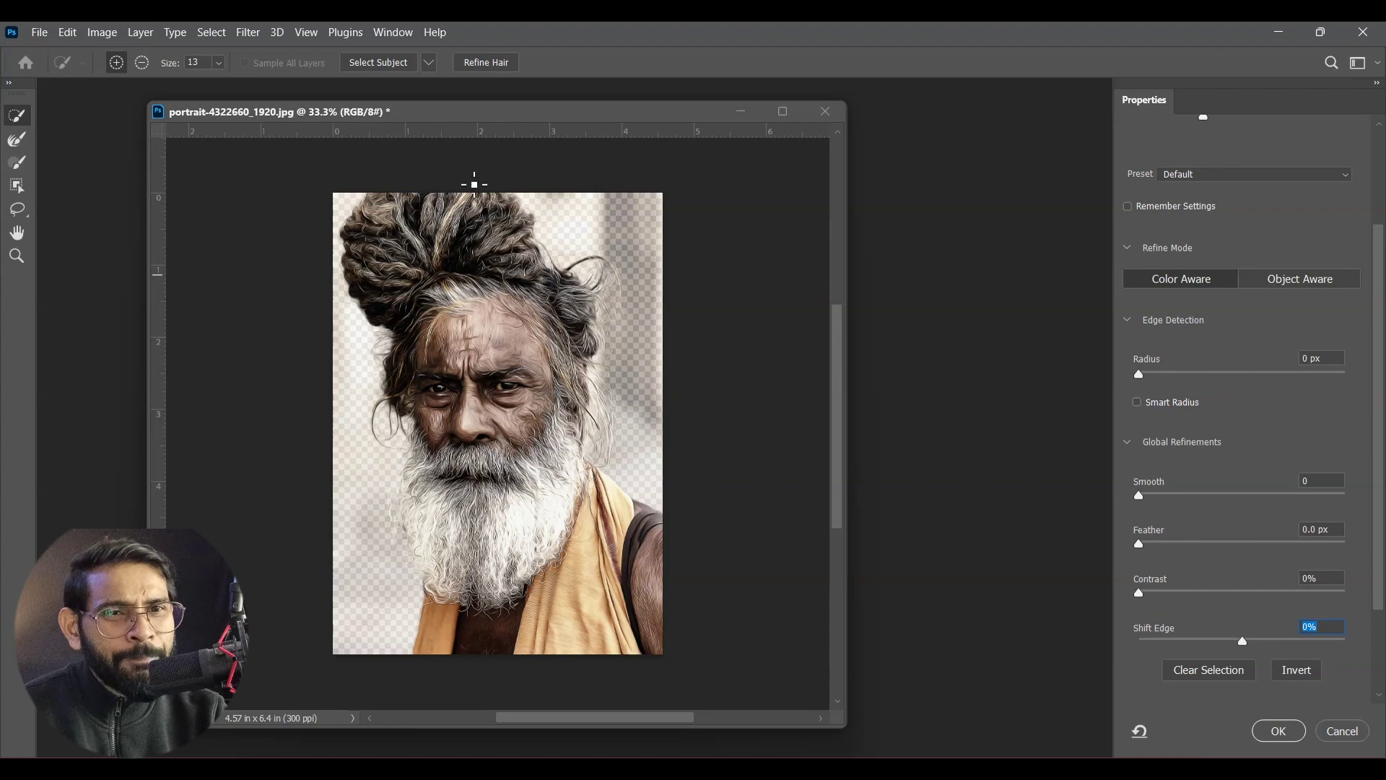
click(487, 65)
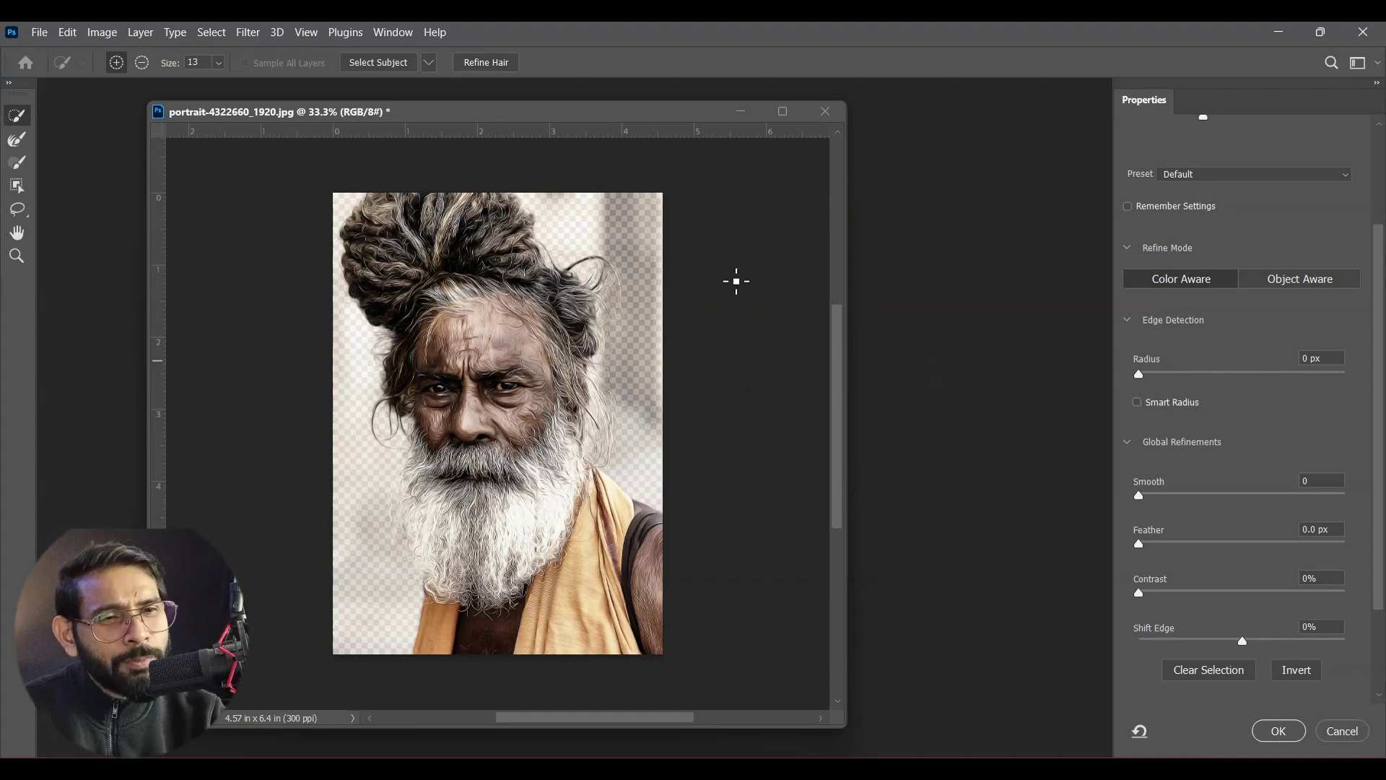
drag(1144, 597, 1172, 592)
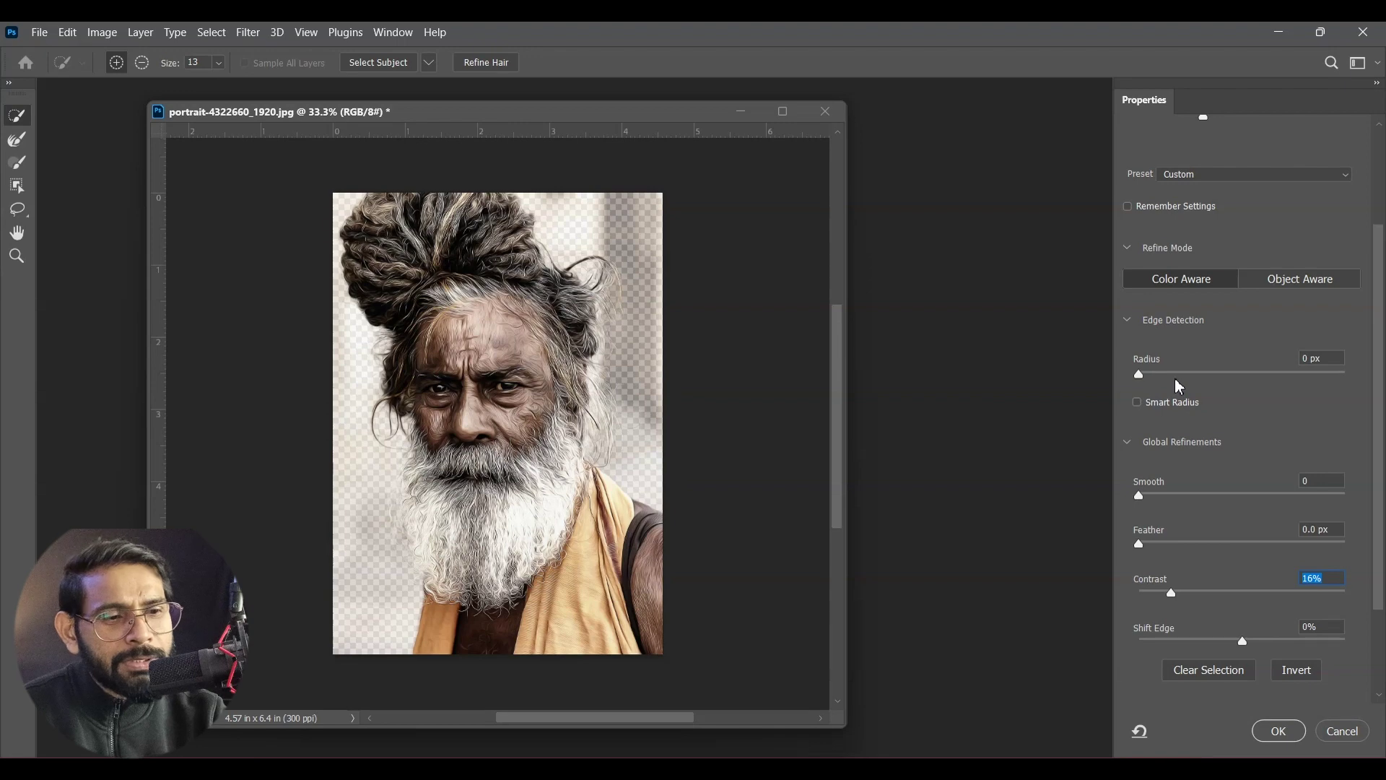
click(1281, 731)
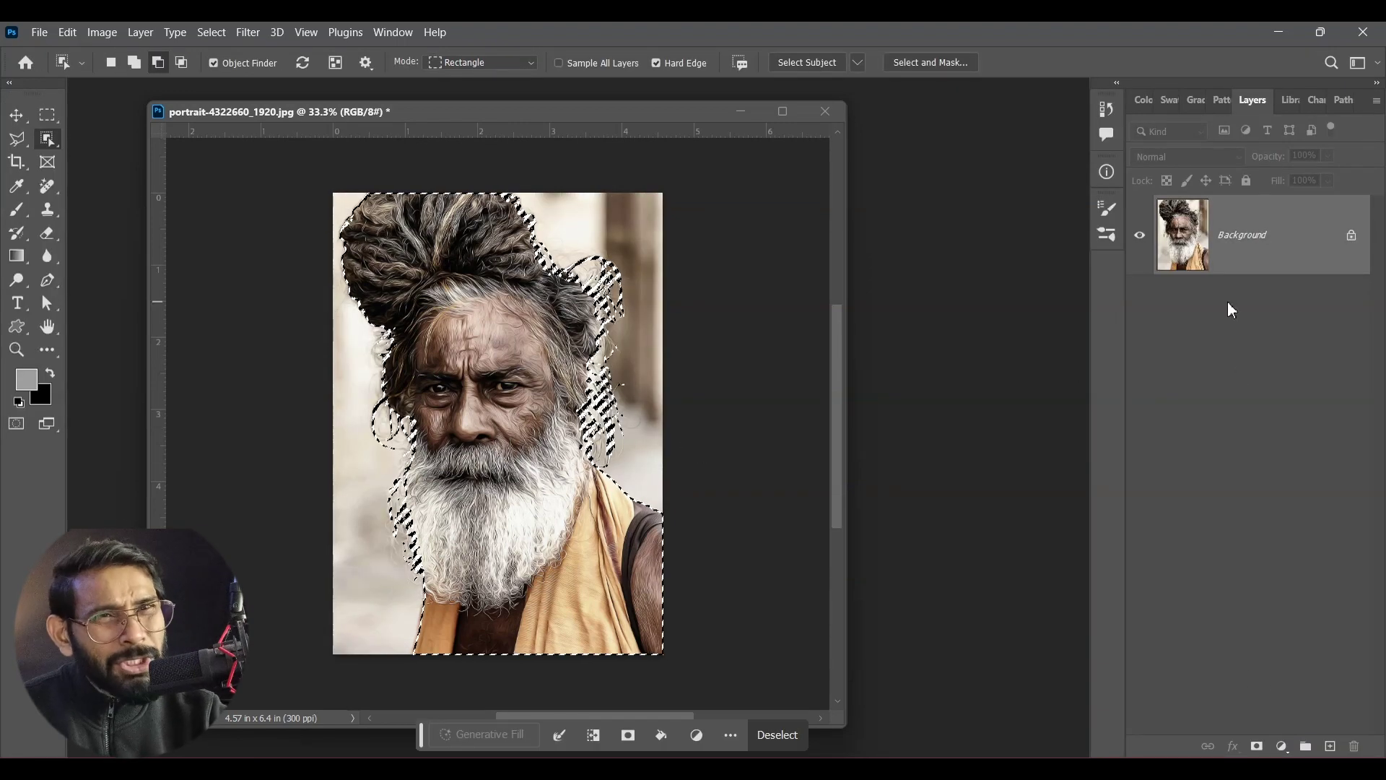
Mask the portrait with the selection and fill a new layer beneath it with the grey foreground color
click(1257, 746)
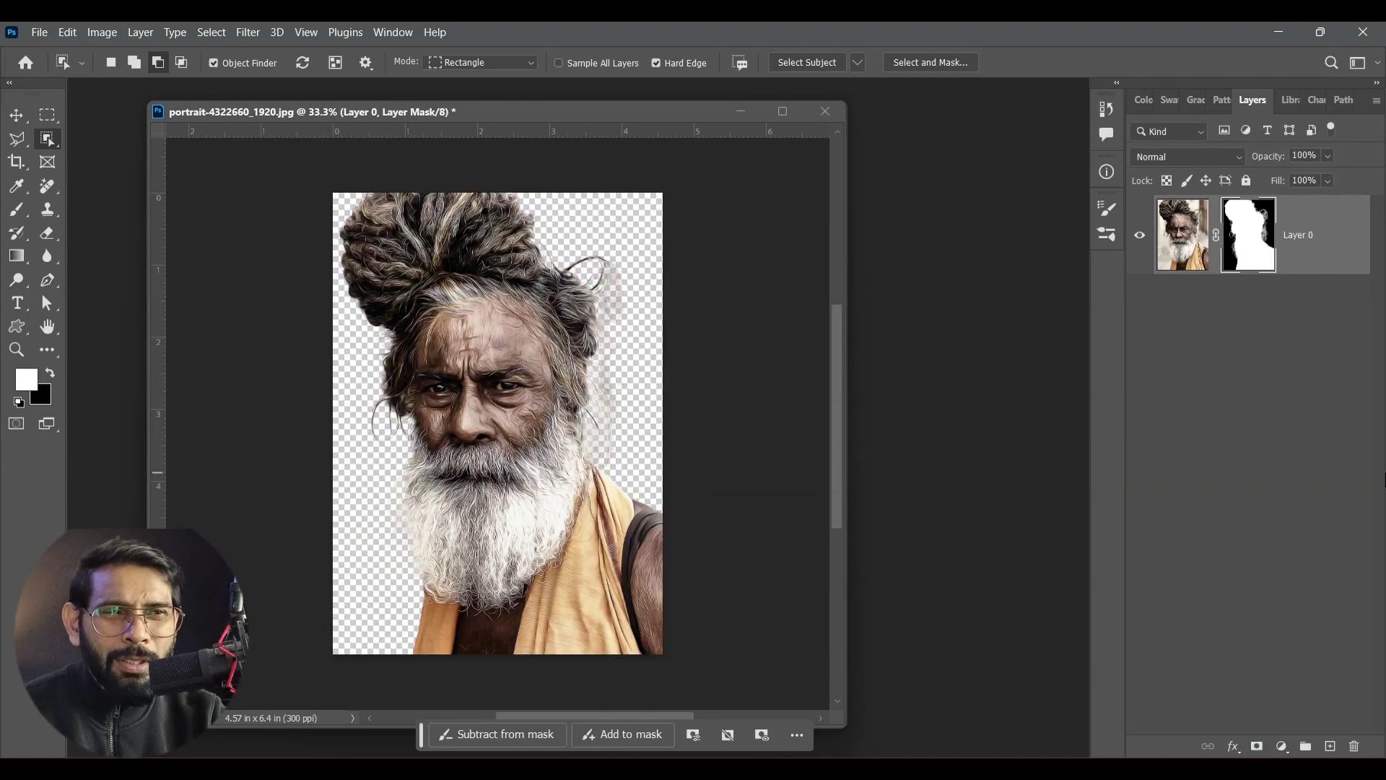
click(1330, 746)
drag(1314, 261, 1328, 393)
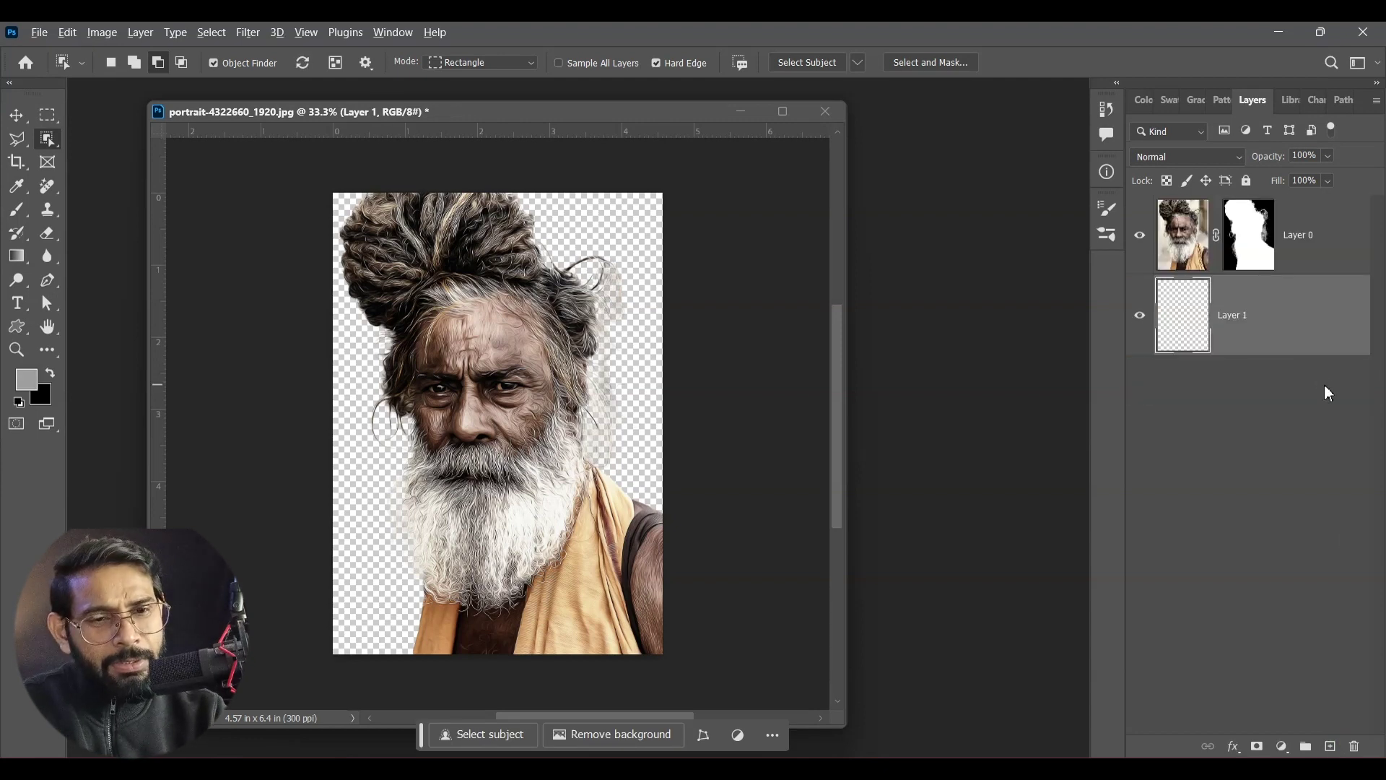
key(alt+BackSpace)
right_click(1328, 392)
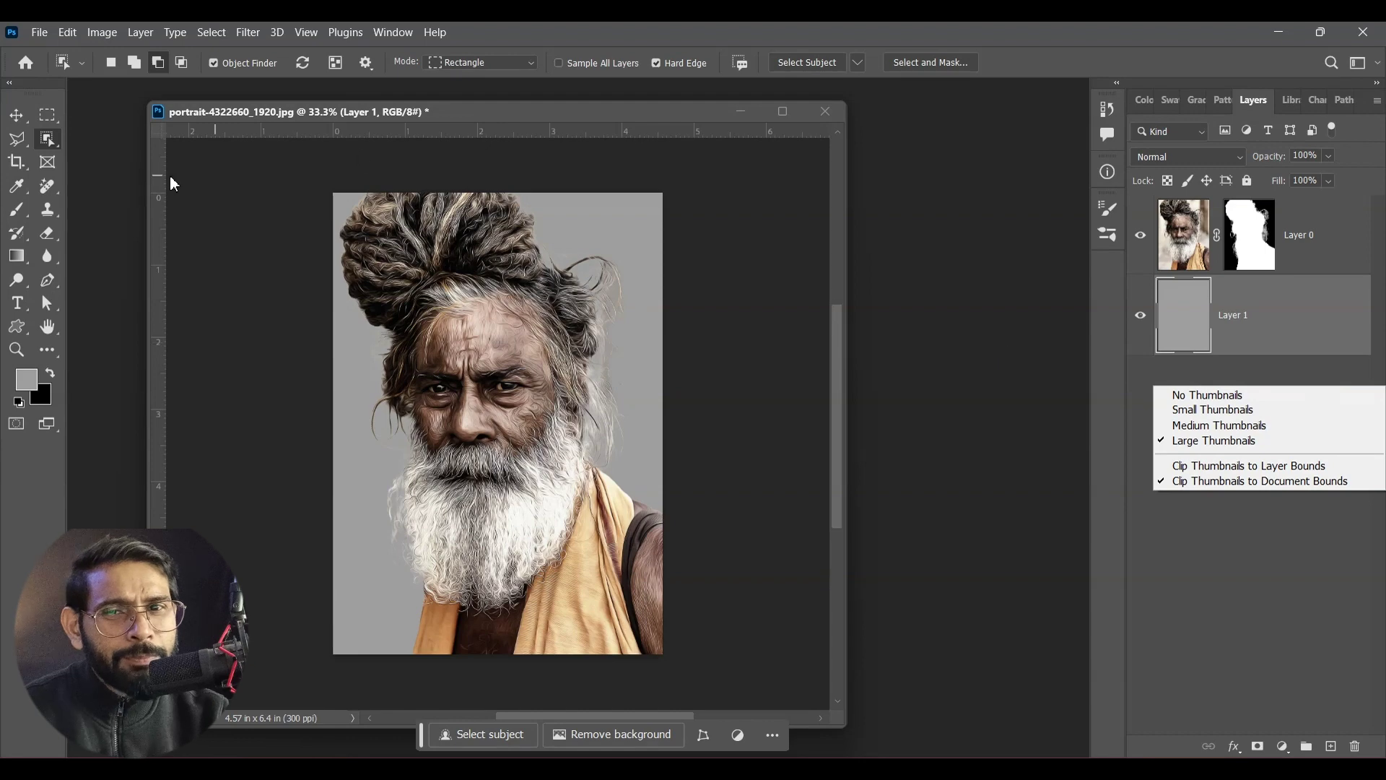
click(22, 120)
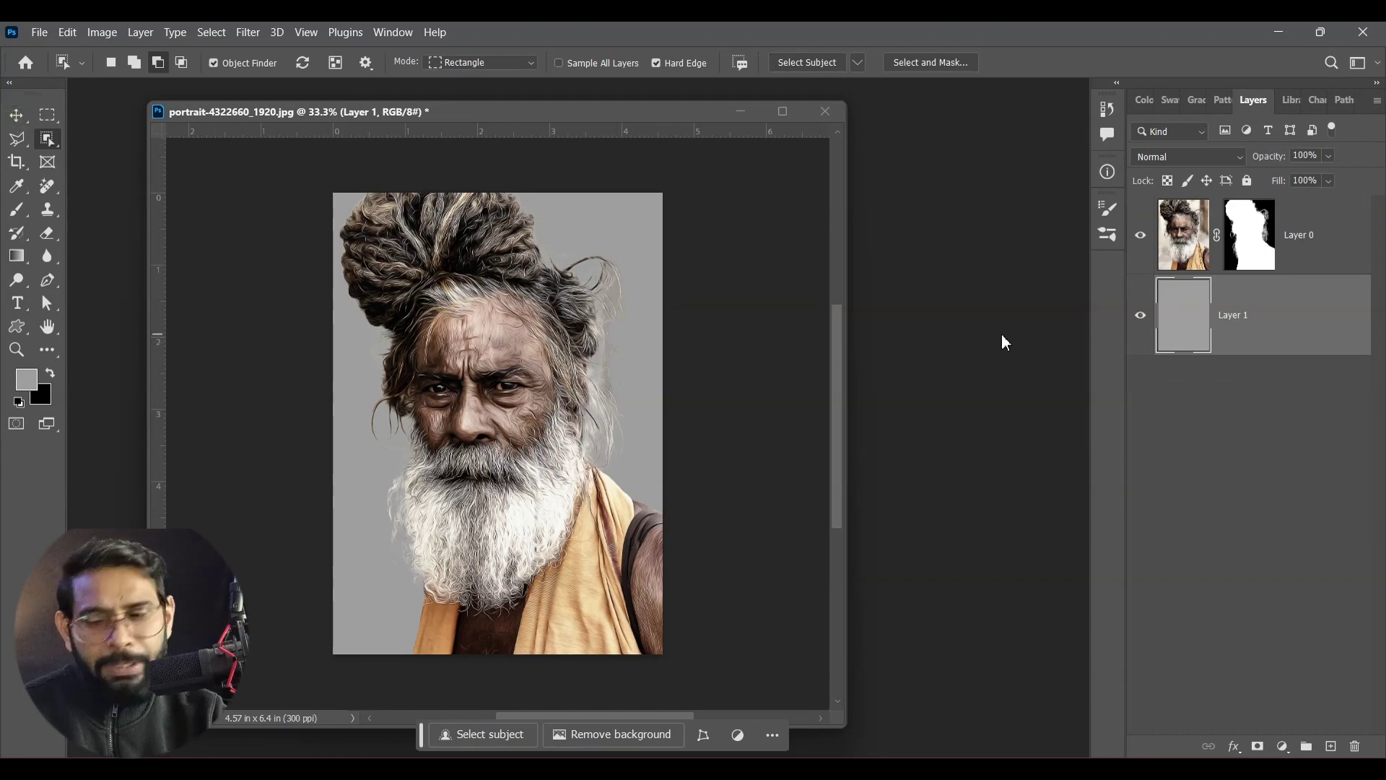
Duplicate the masked portrait layer and place the grey layer between the two portrait copies
click(1304, 244)
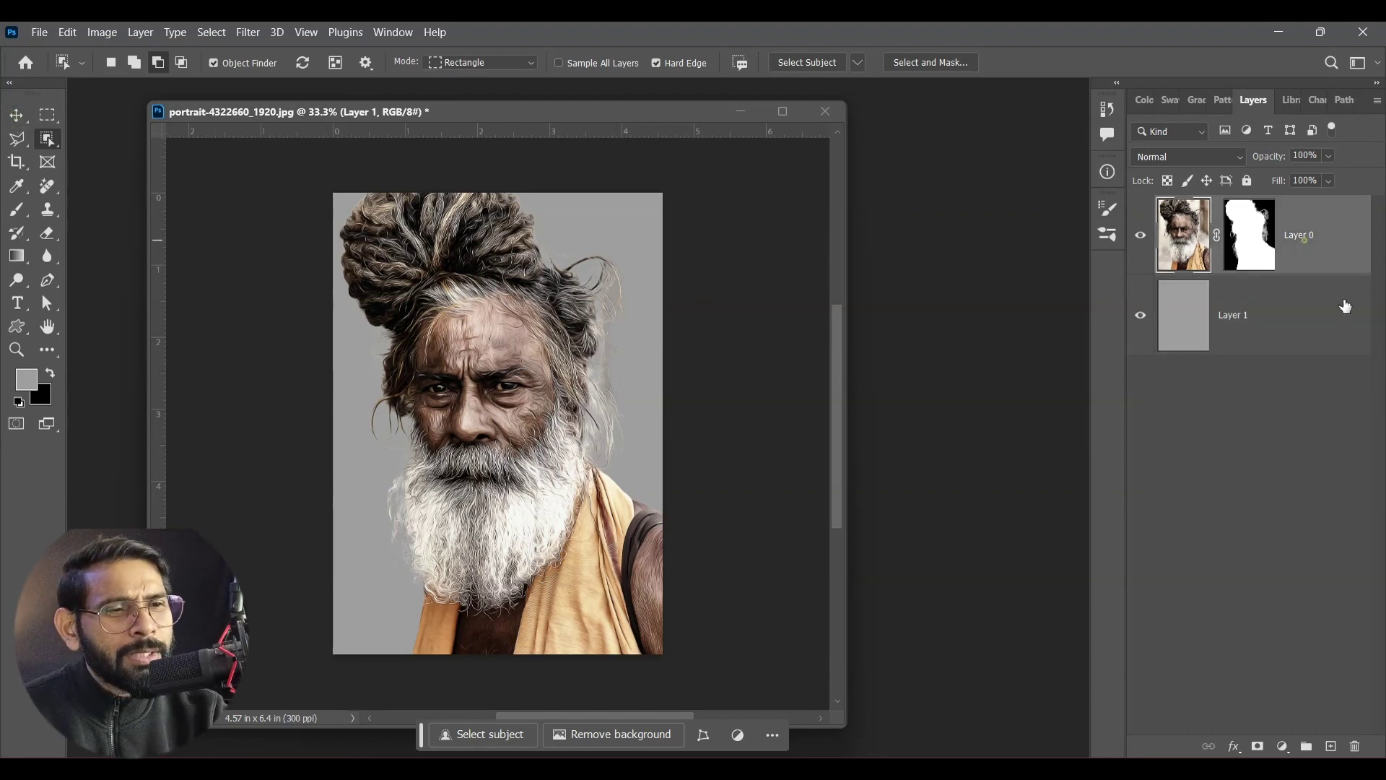
key(ctrl+j)
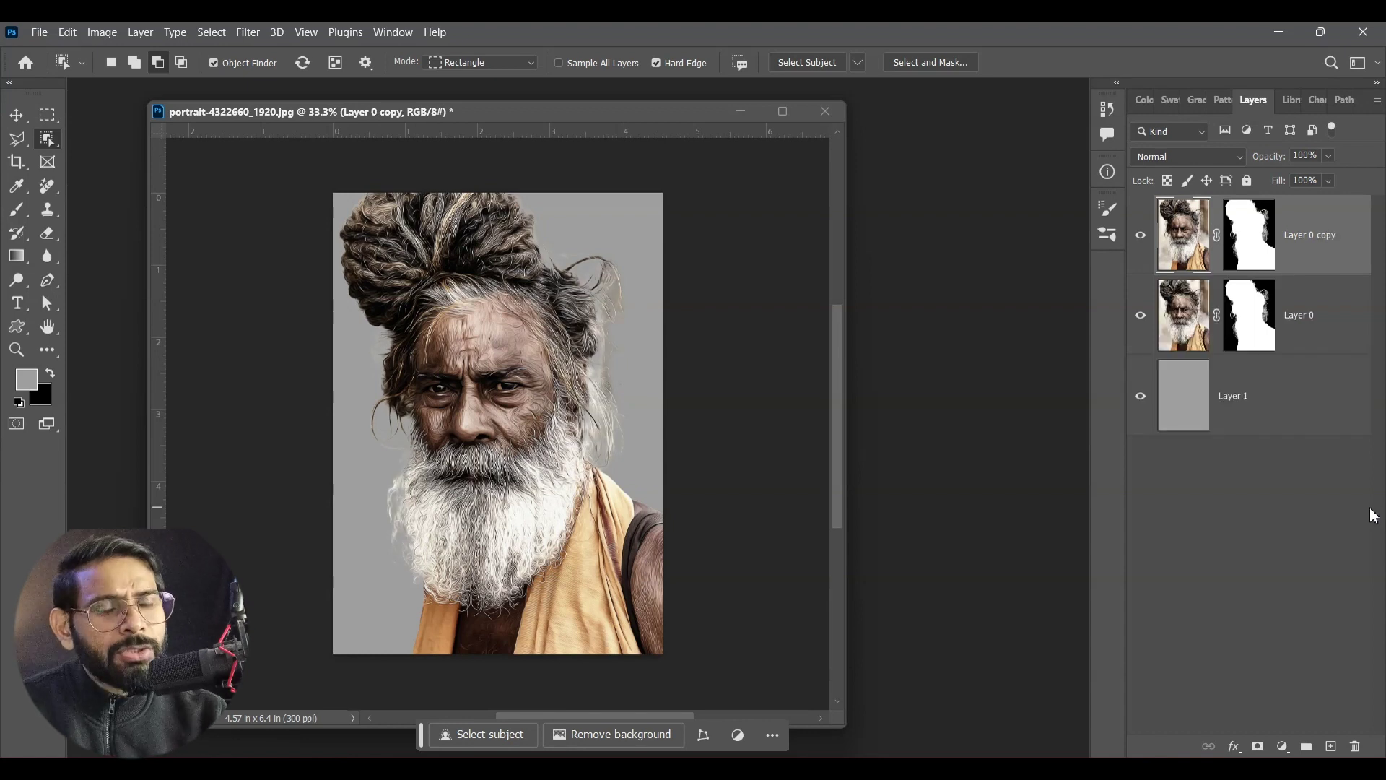
drag(1262, 414, 1236, 278)
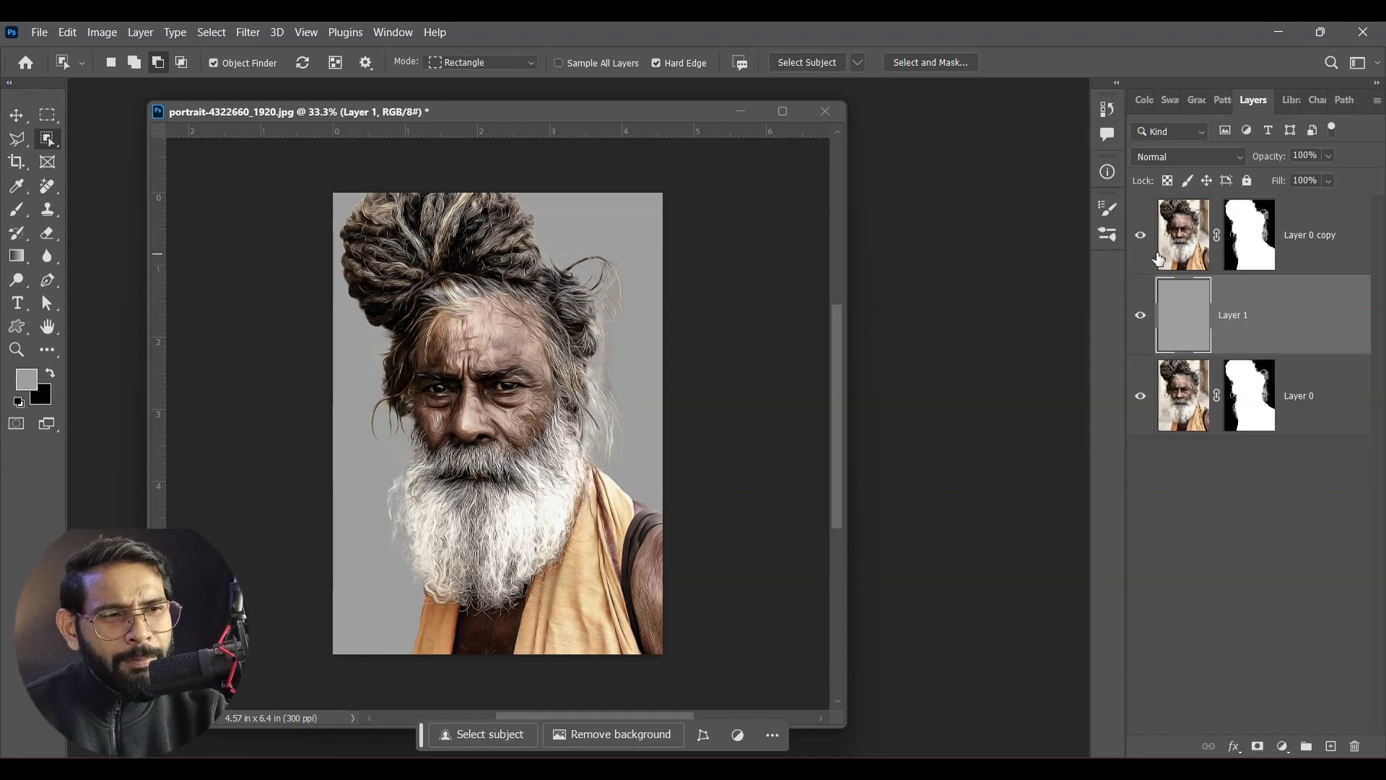
Make the upper portrait copy active and open the sunset-569093_1920.jpg image from the Downloads folder
click(1360, 269)
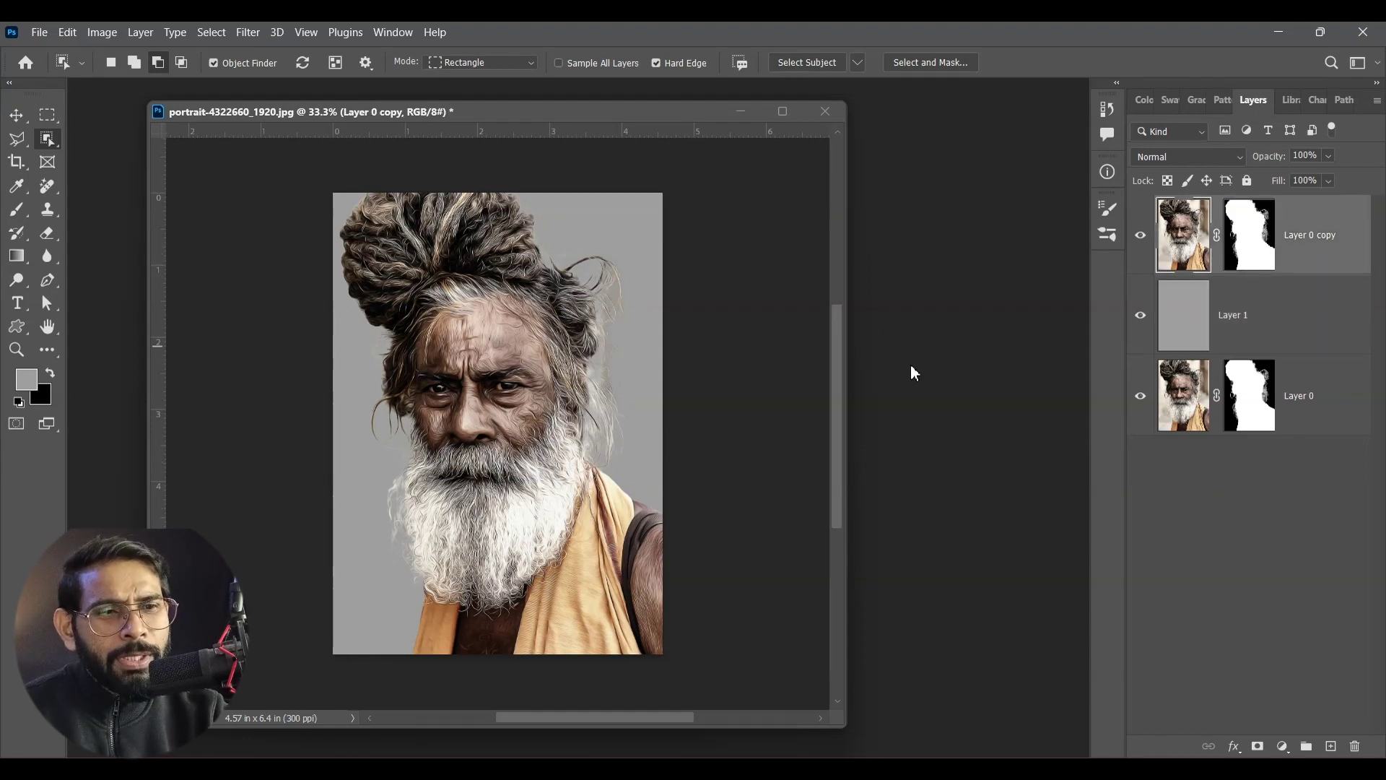
key(ctrl+o)
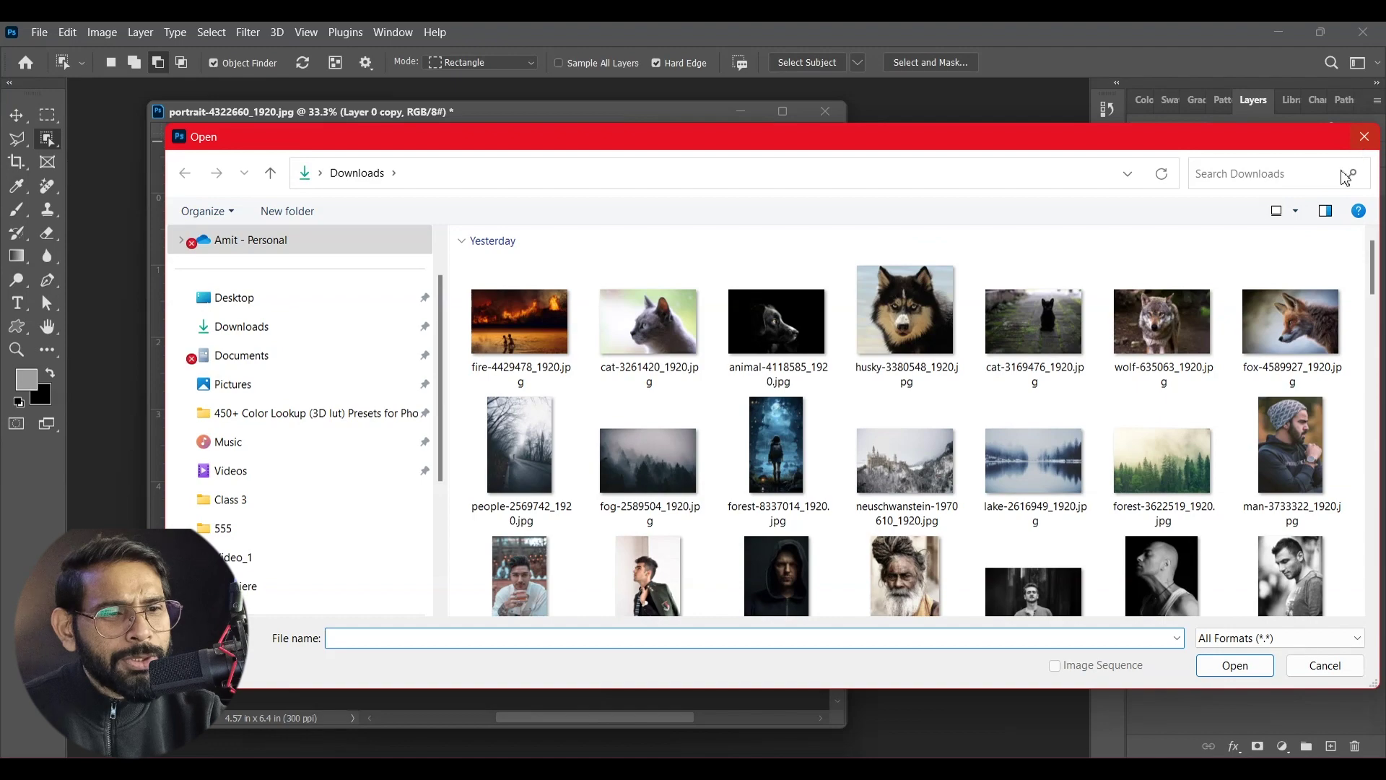
scroll(932, 531, down, 3)
scroll(932, 531, up, 5)
scroll(932, 531, down, 6)
click(530, 428)
double_click(530, 426)
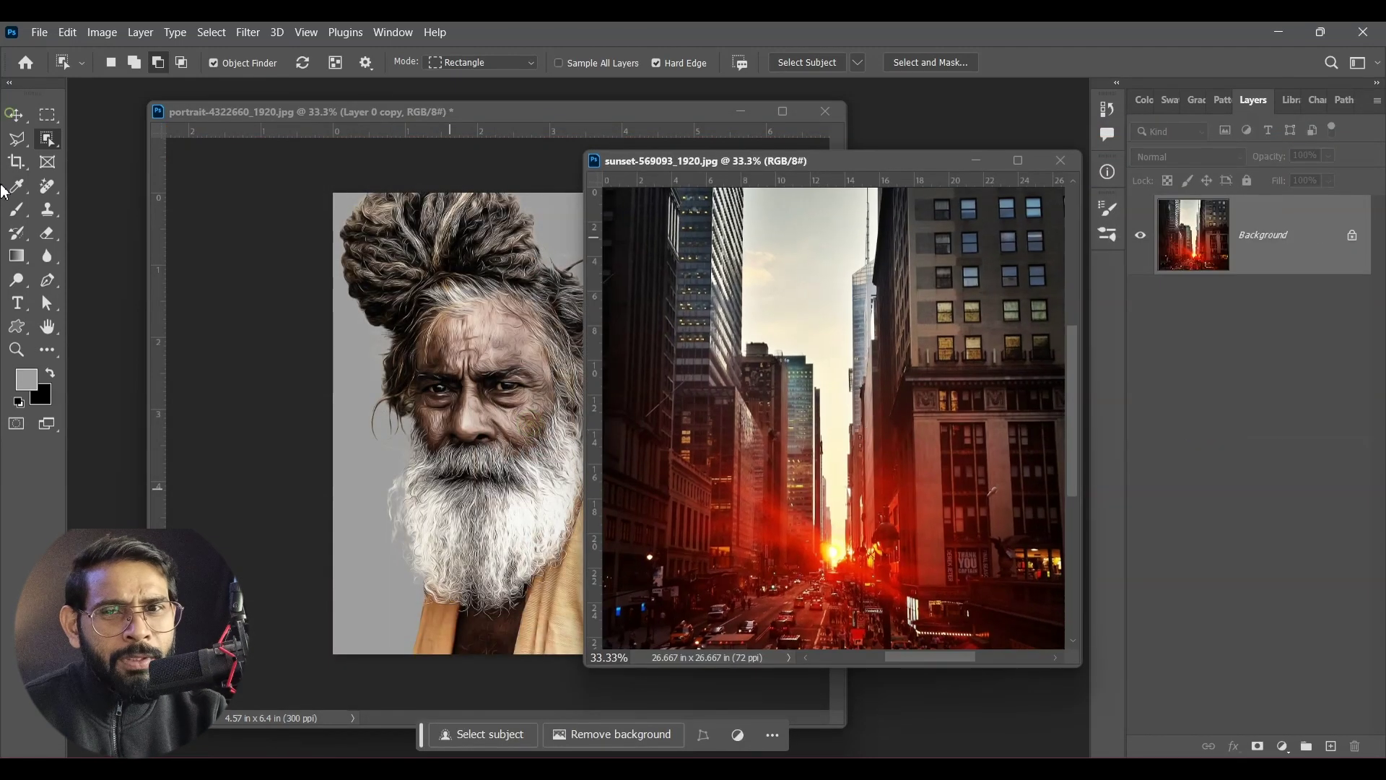
Copy the sunset city photo into the portrait document as a layer above the man and close the source image
key(v)
drag(816, 549, 497, 365)
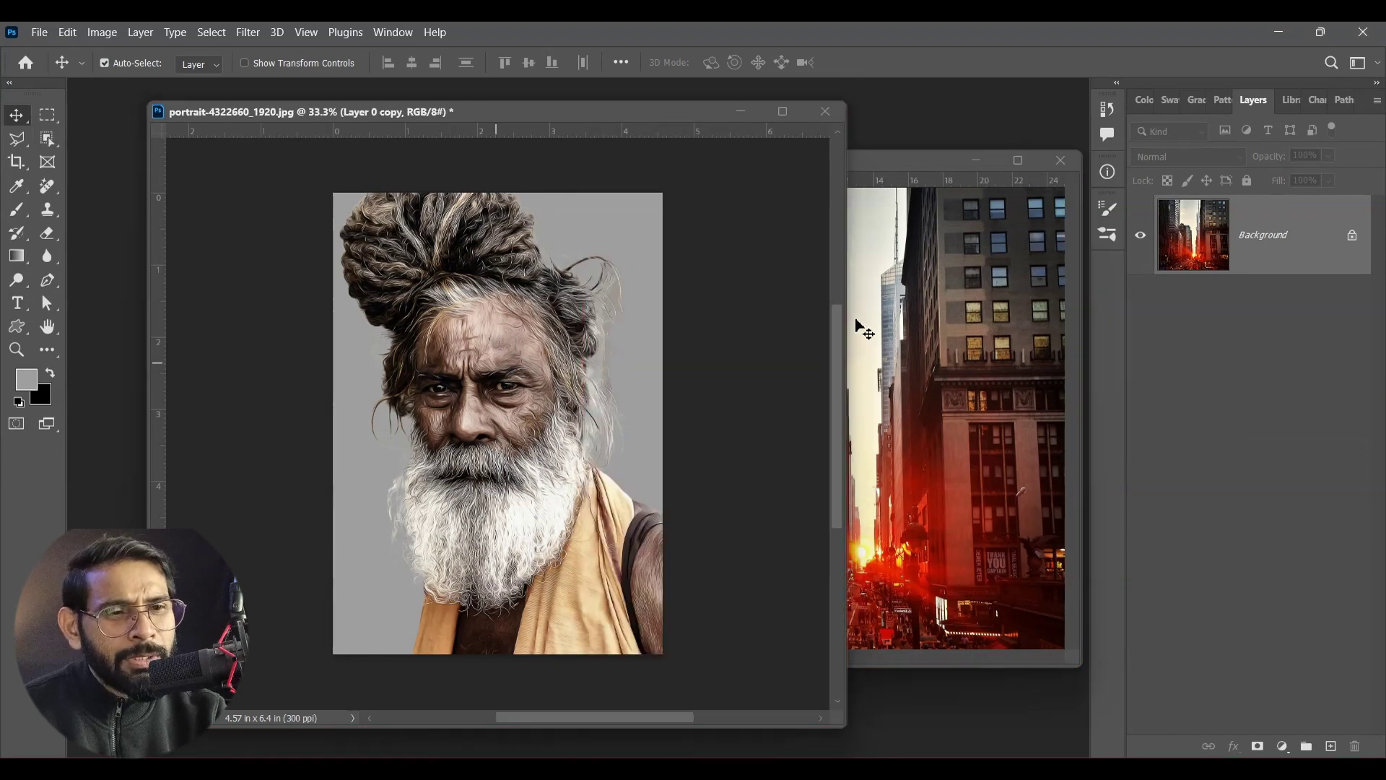
click(940, 358)
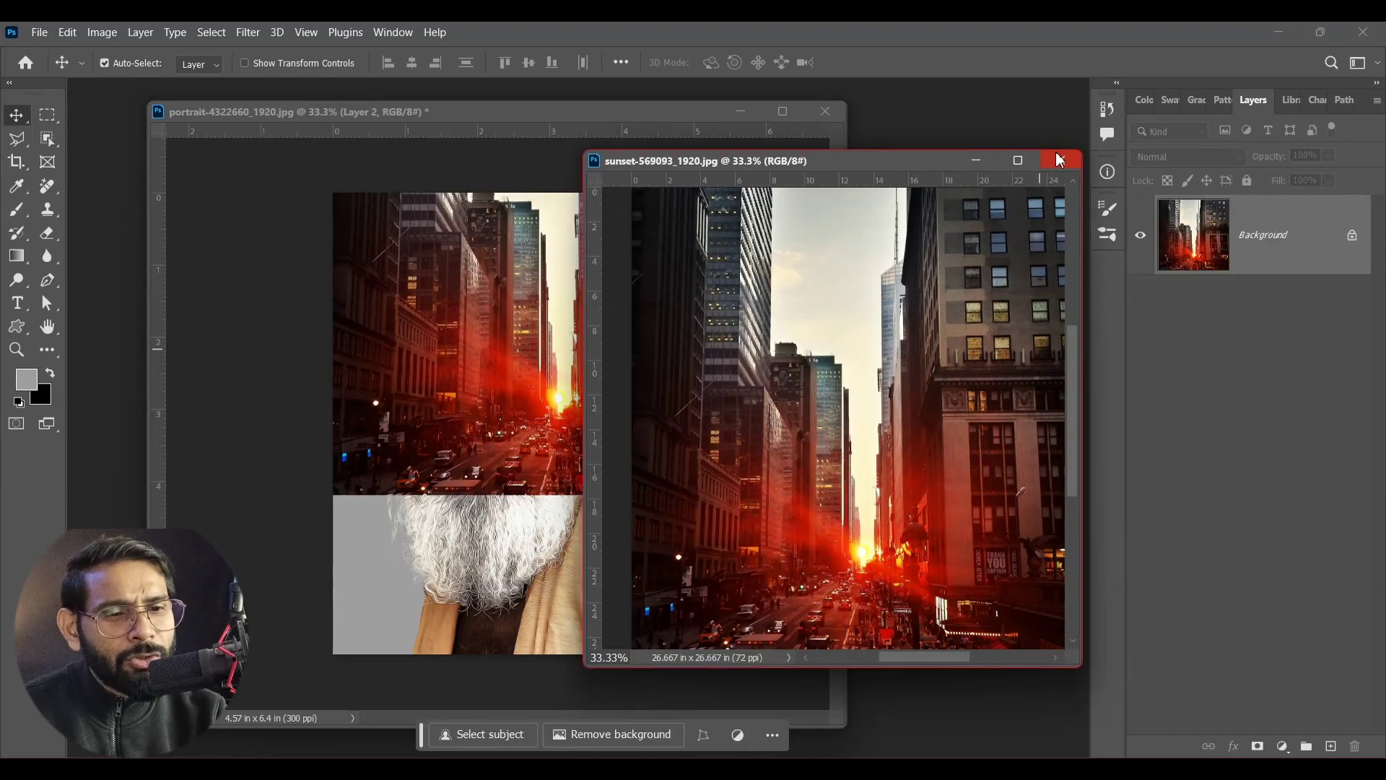
click(1060, 161)
Lower the city layer's opacity to 70% and position it over the whole portrait with the sun over the man's beard
drag(524, 341, 515, 498)
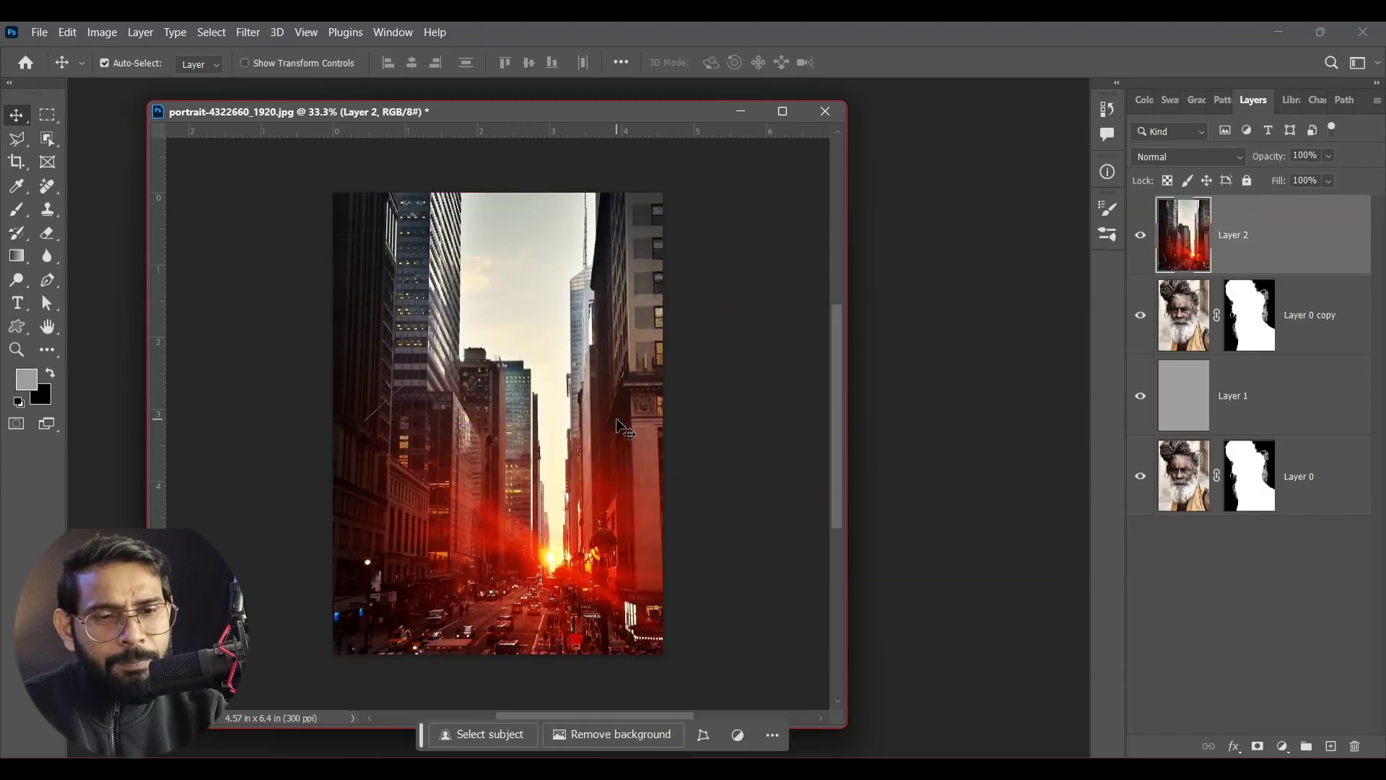
key(4)
key(7)
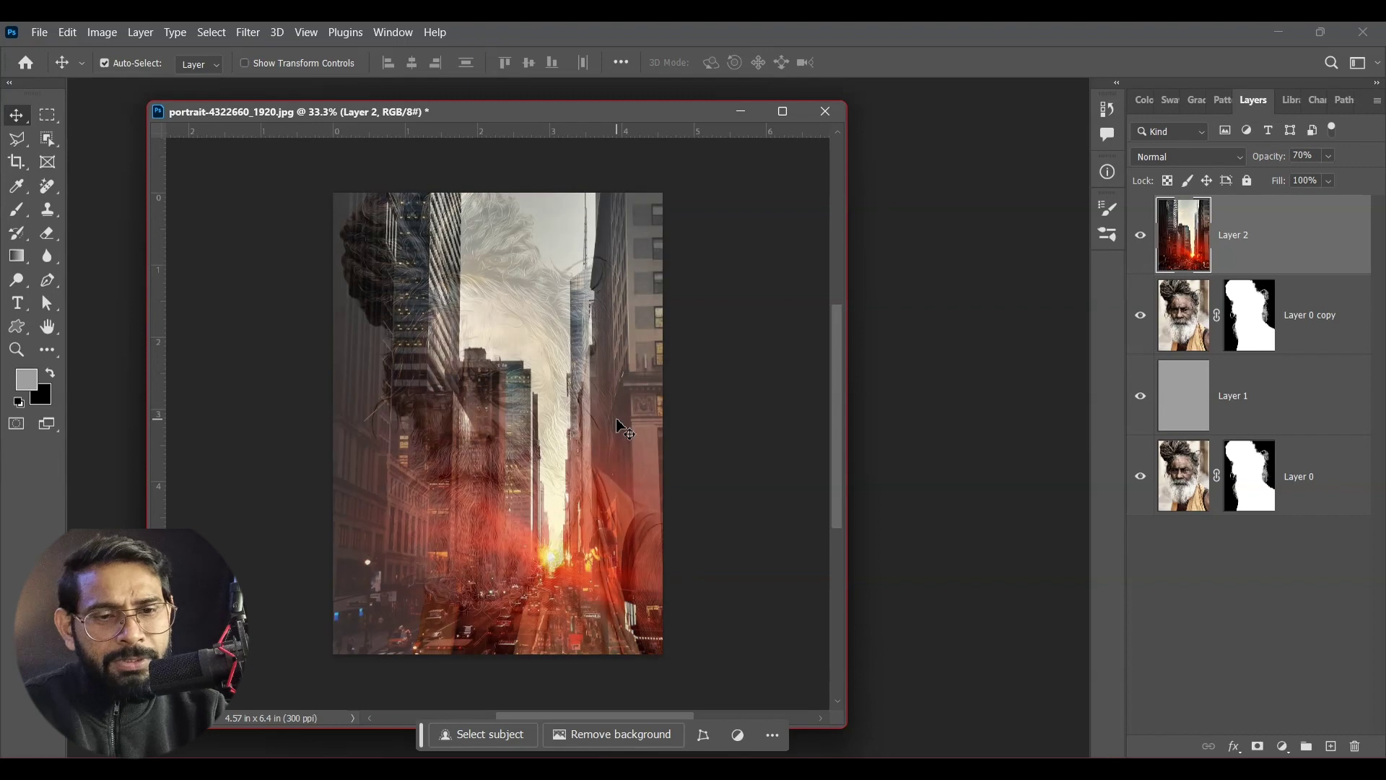
drag(562, 460, 480, 453)
mouse_move(517, 527)
mouse_down()
mouse_move(517, 472)
mouse_move(518, 533)
mouse_up()
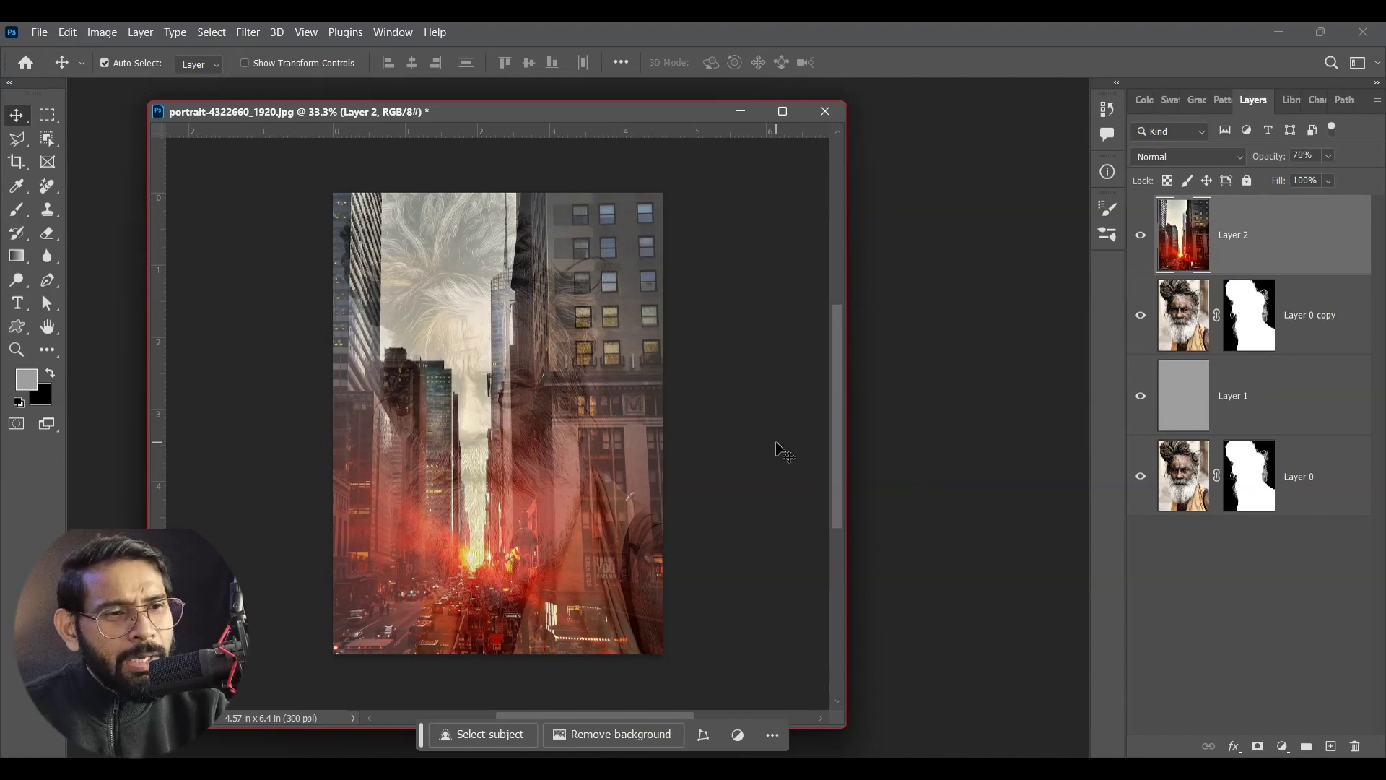
Set the city layer's blend mode to Screen and its opacity to 100%
click(1229, 158)
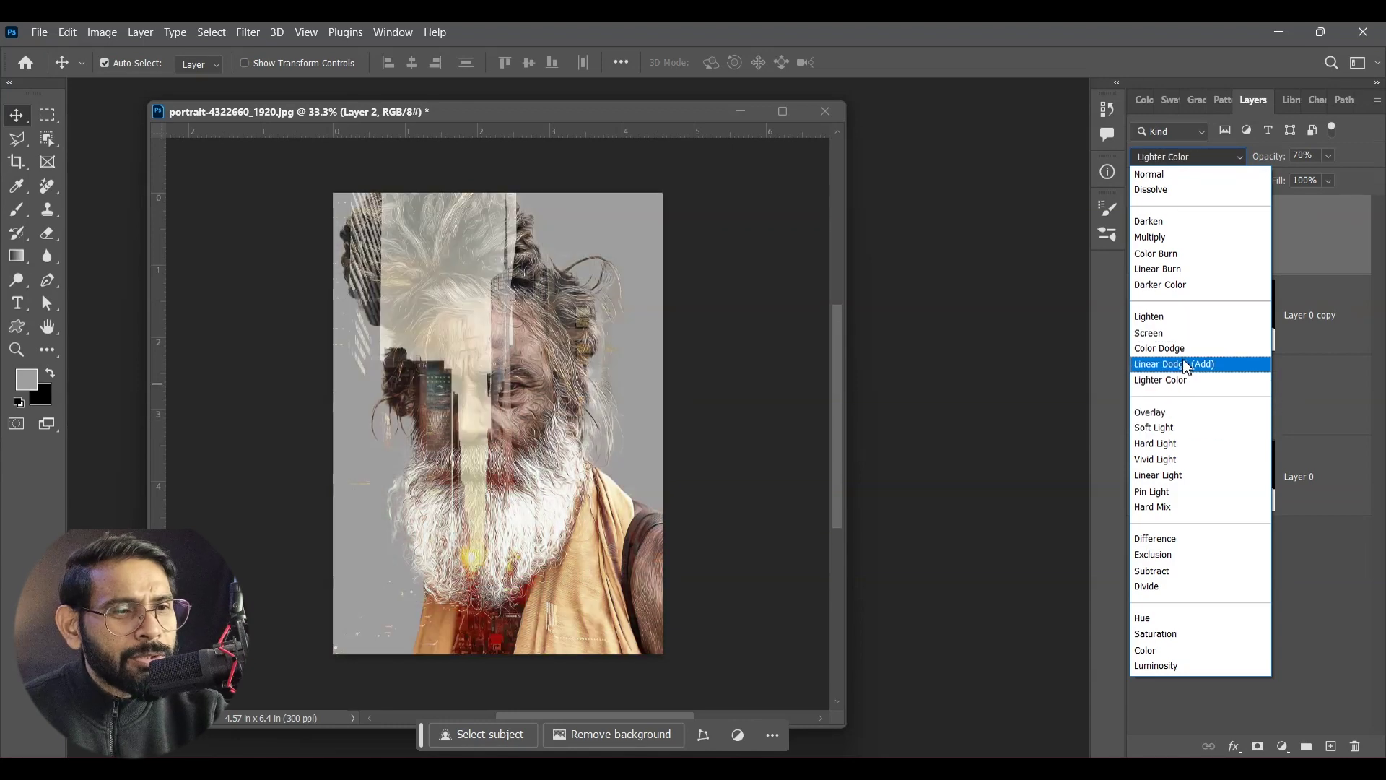
click(1152, 333)
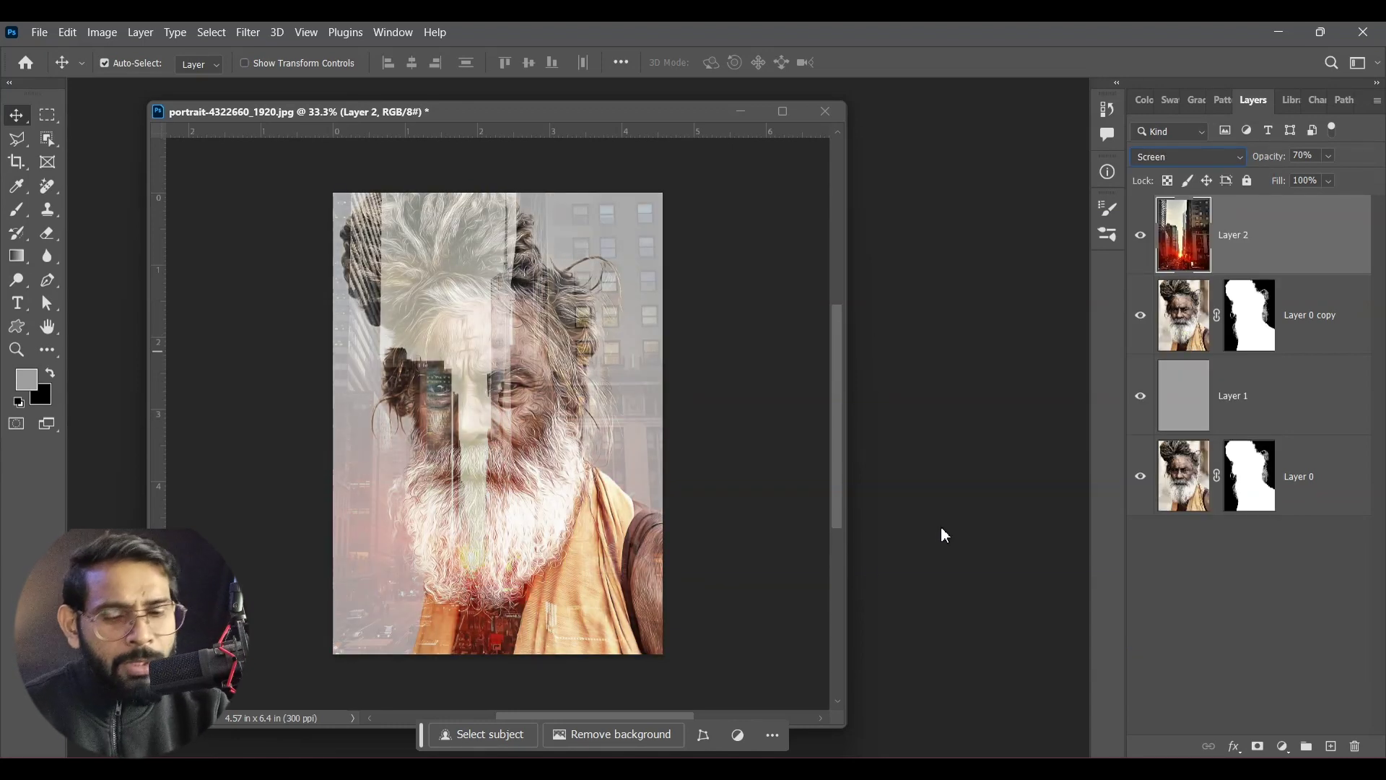
click(1330, 156)
drag(1349, 183, 1375, 181)
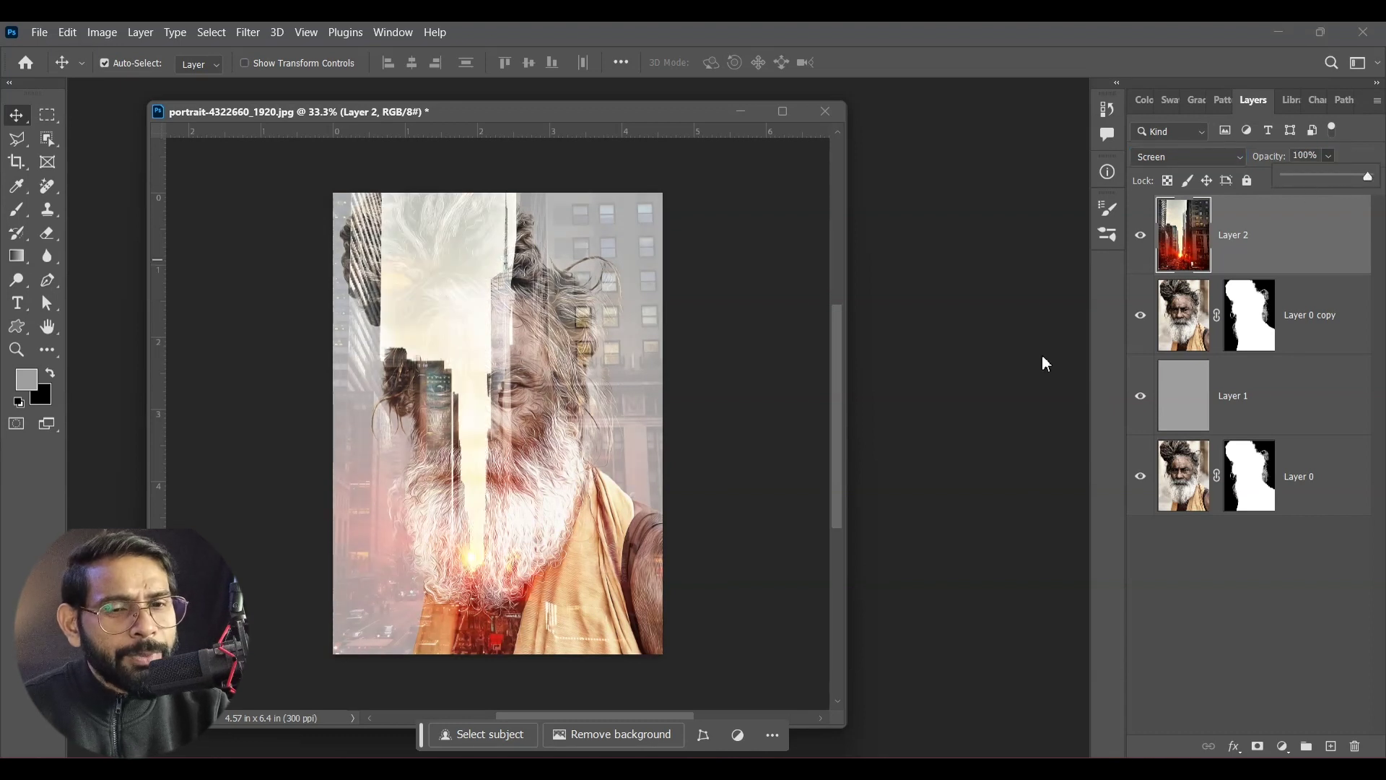
drag(499, 416, 494, 454)
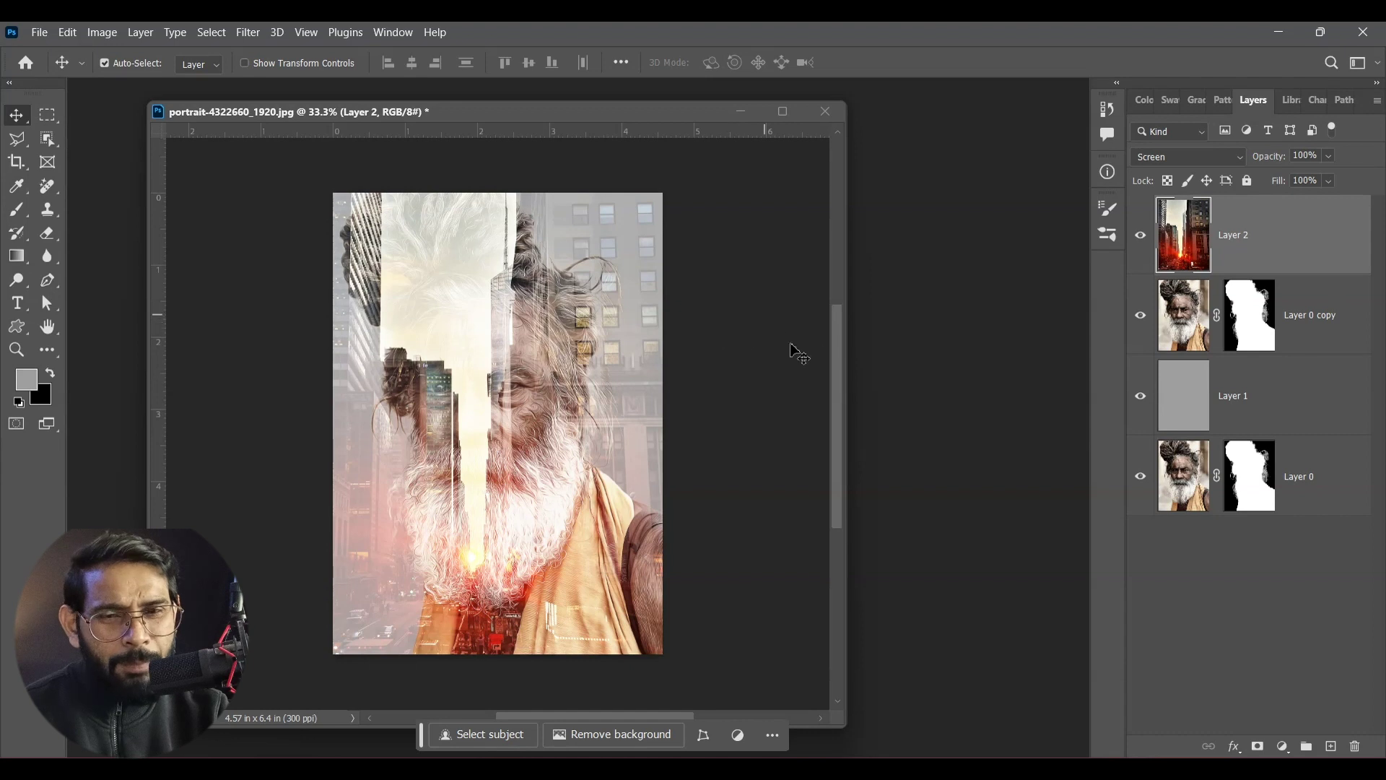
Add a Black & White adjustment layer above the upper portrait copy using the Darker preset
click(1316, 327)
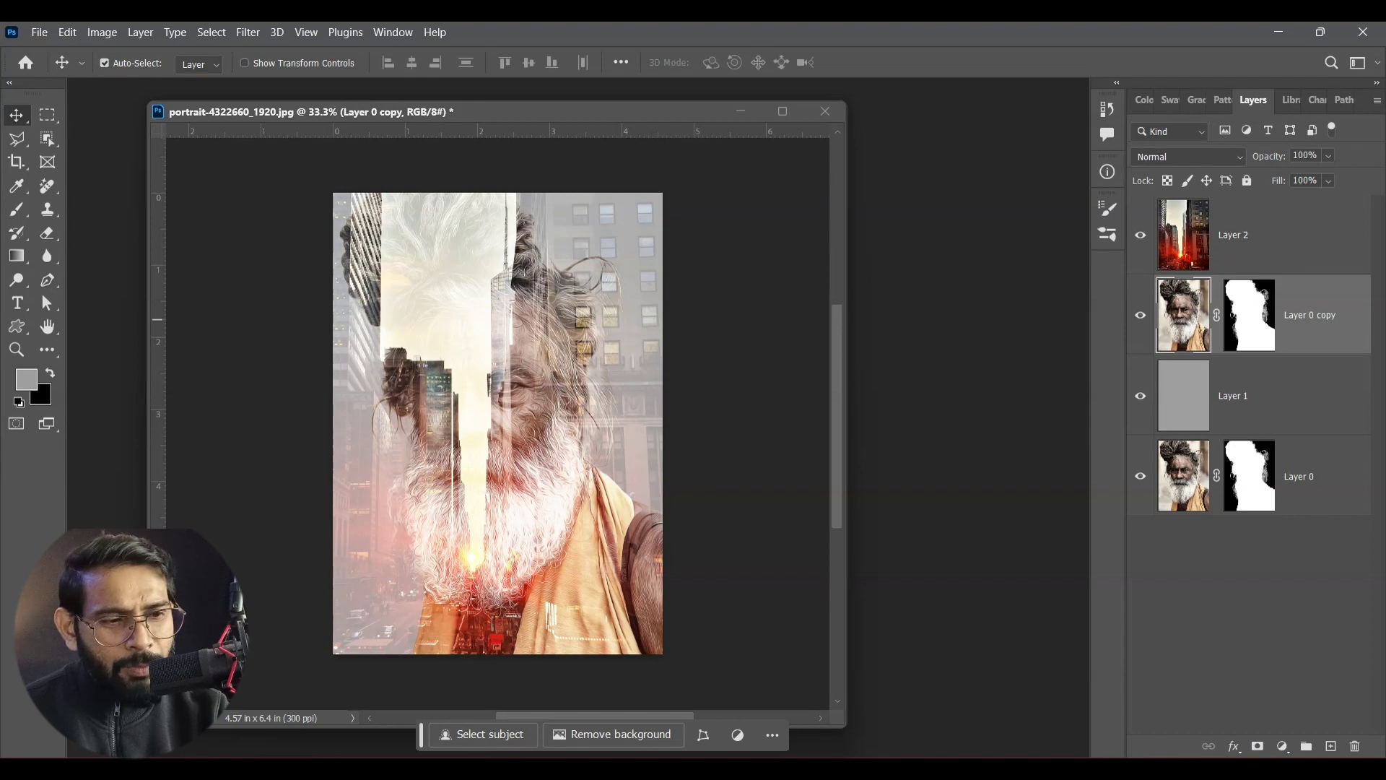
click(1283, 746)
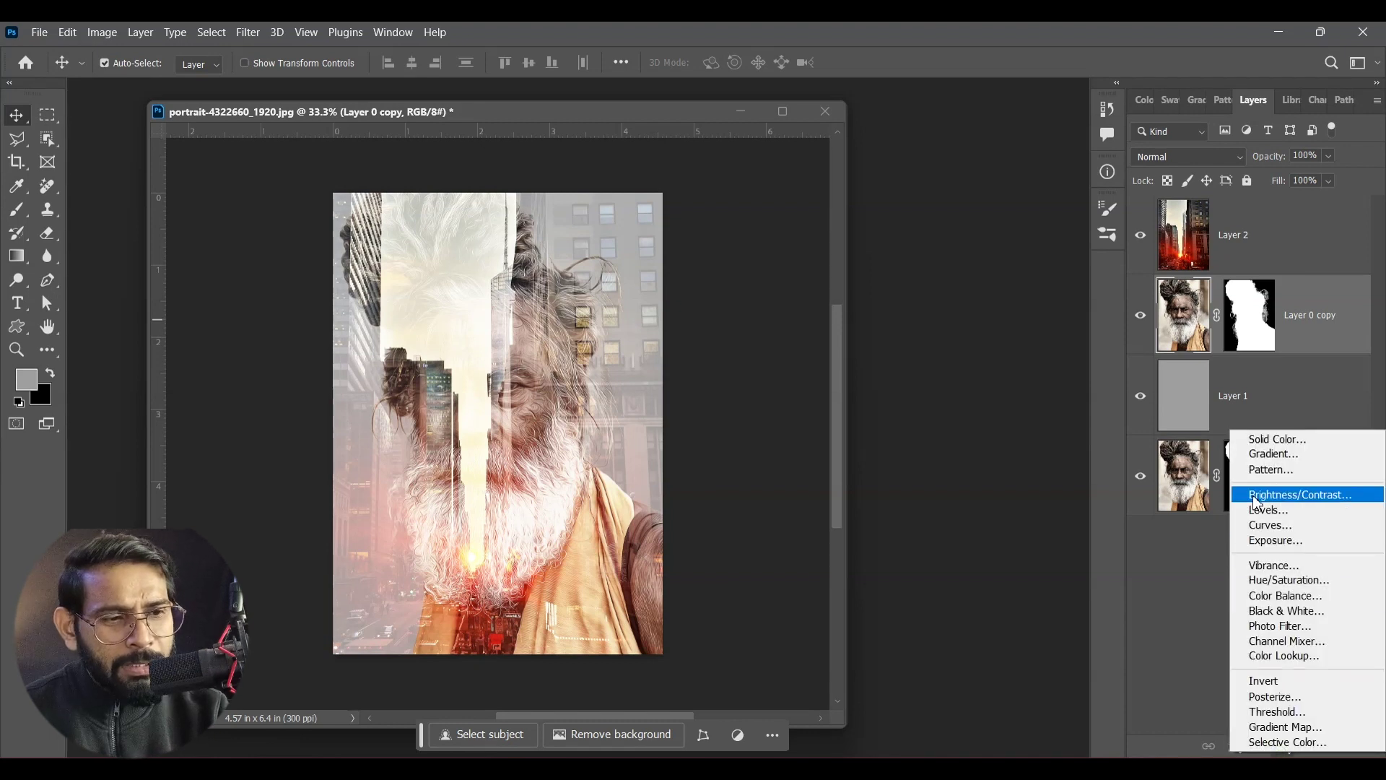
click(1265, 611)
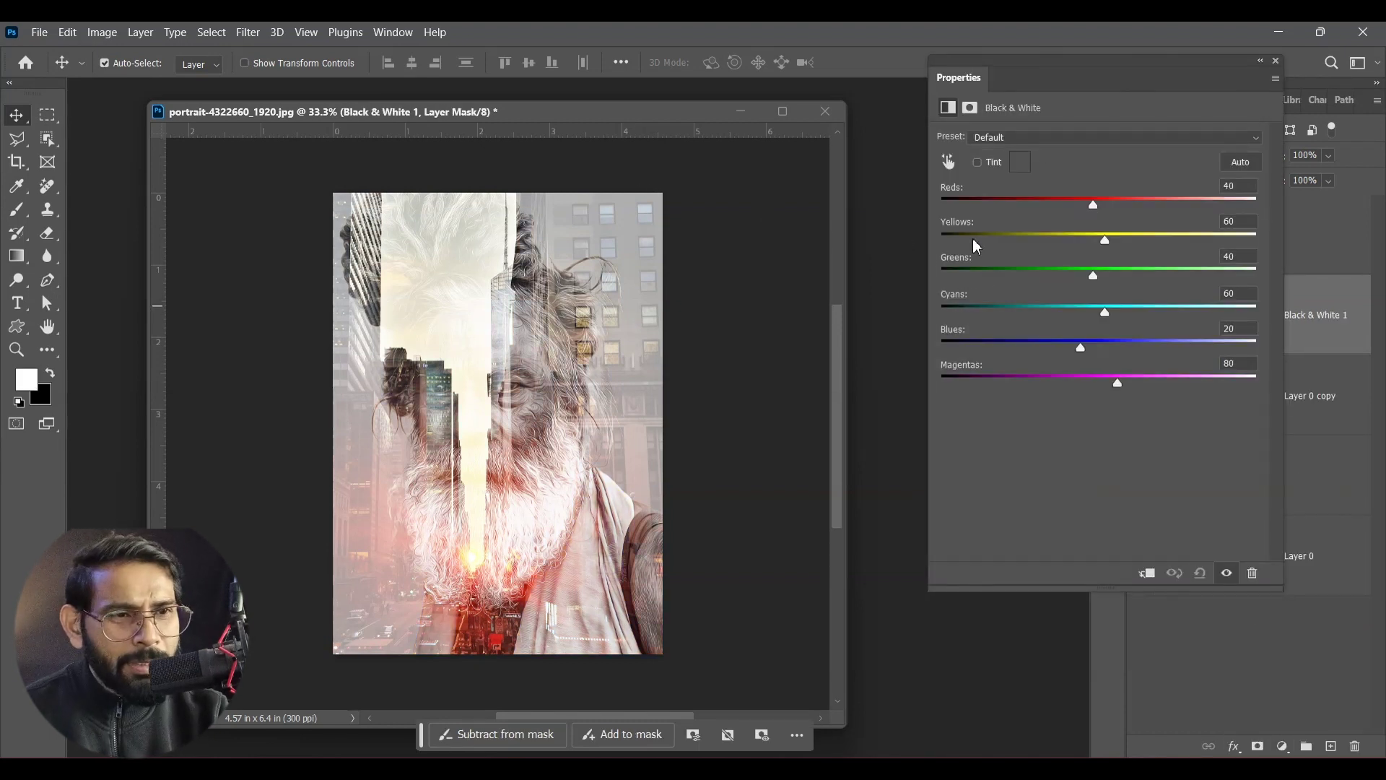
click(1053, 138)
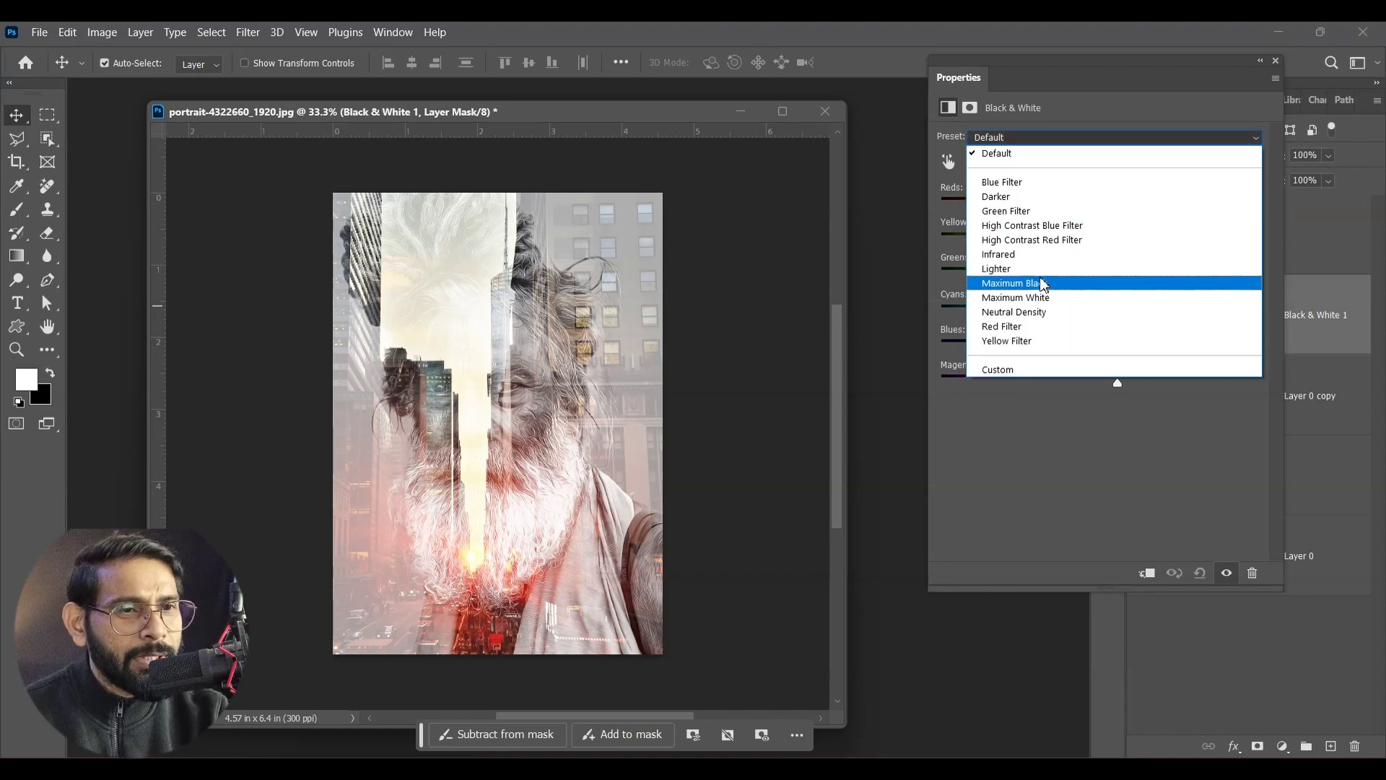
click(1048, 196)
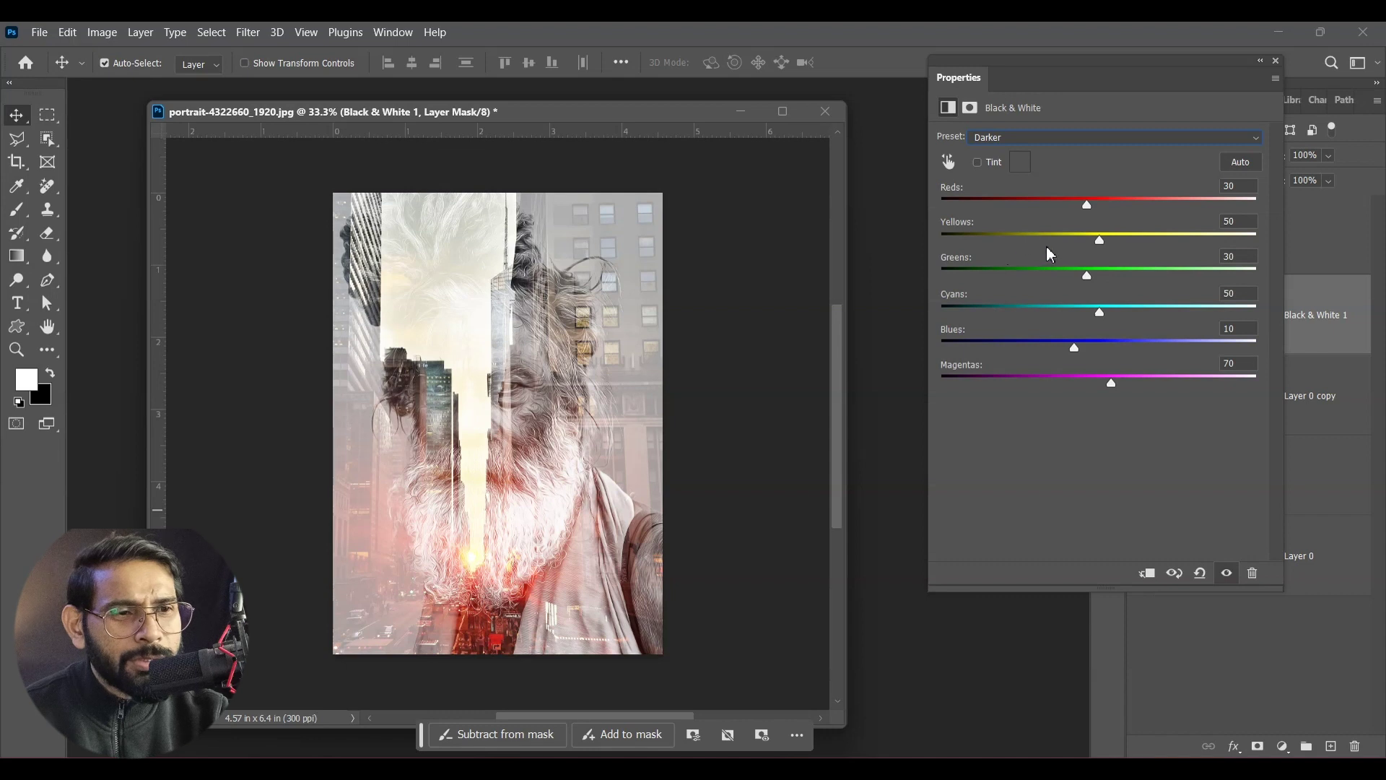
Set the Black & White adjustment's Yellows to 58 and Reds to -11
mouse_move(1100, 241)
mouse_down()
mouse_move(1132, 248)
mouse_move(1105, 257)
mouse_up()
mouse_move(1087, 205)
mouse_down()
mouse_move(1123, 208)
mouse_move(1061, 214)
mouse_up()
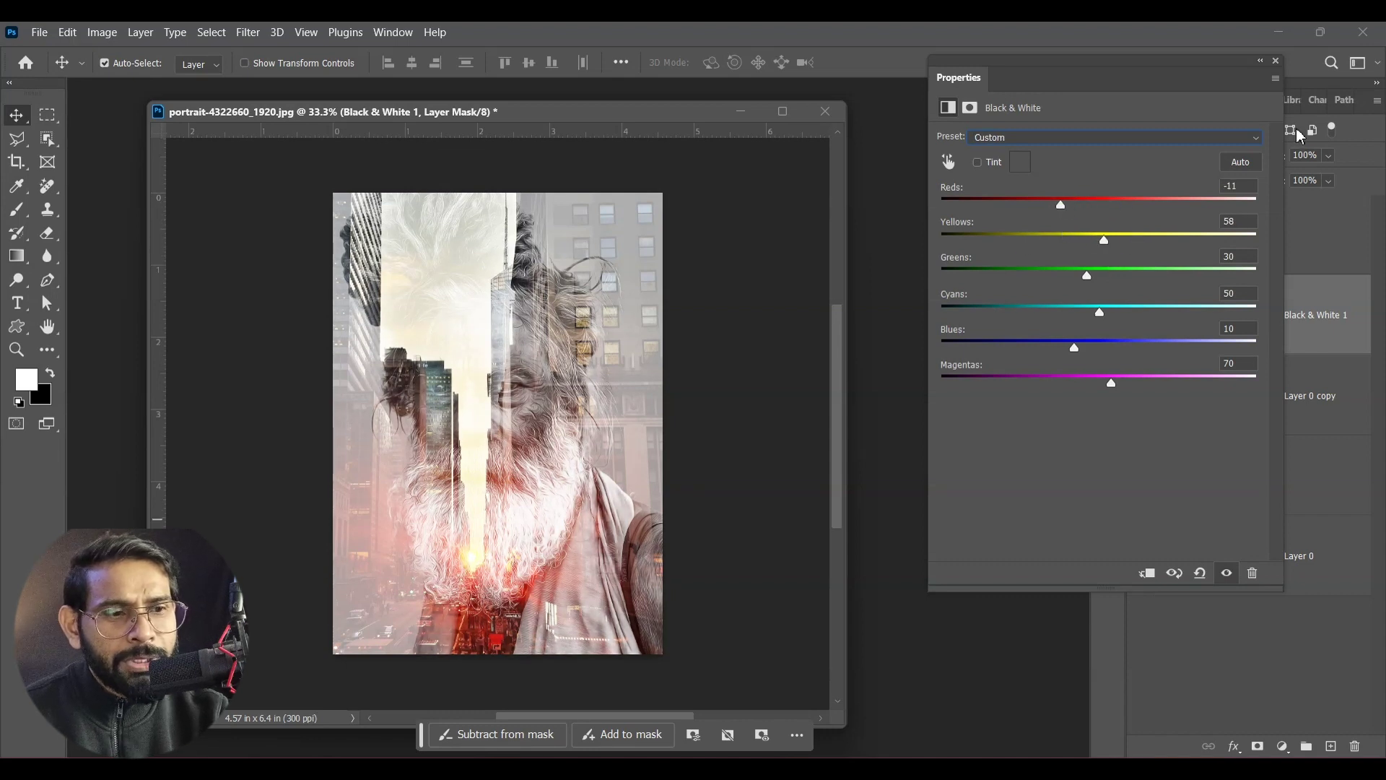
click(1278, 62)
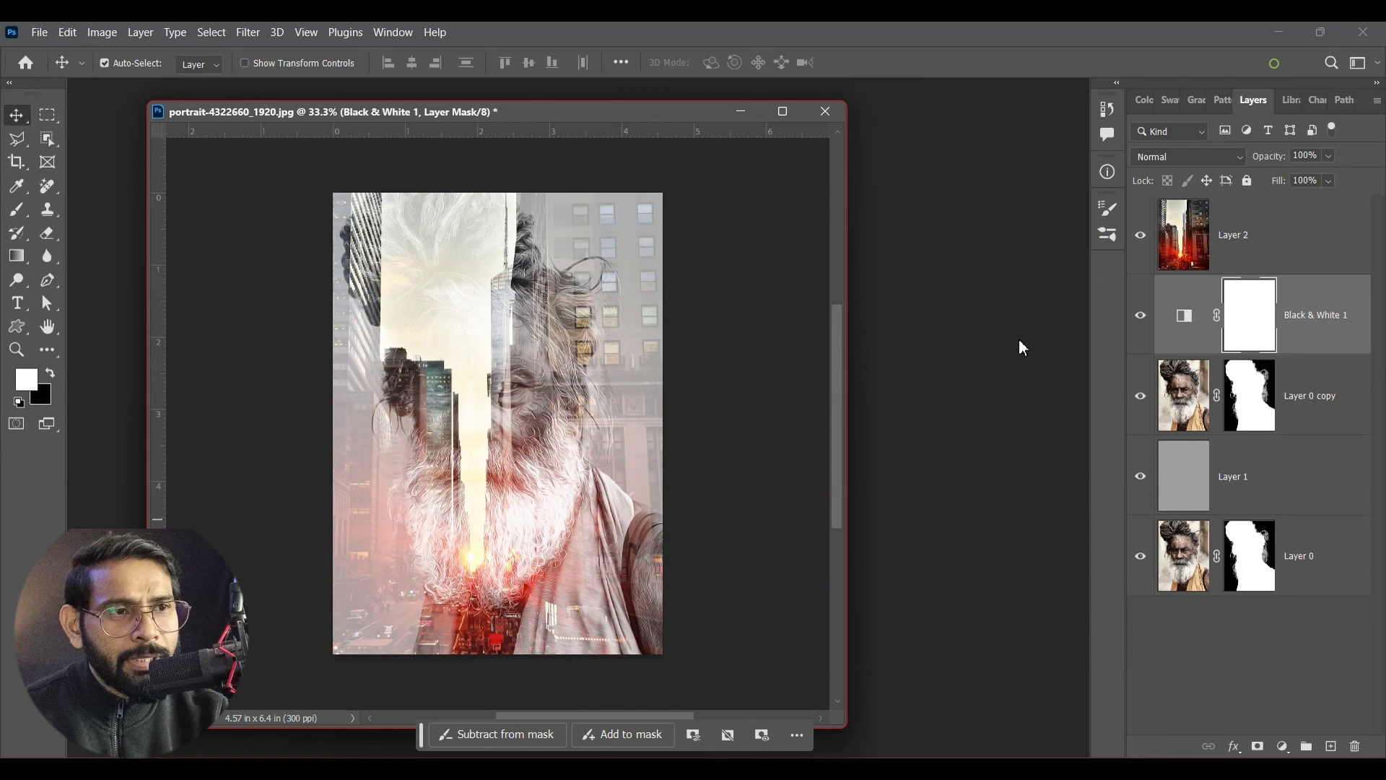
Add an empty layer between the Black & White adjustment and the upper portrait copy, clipped to that copy
click(1330, 745)
drag(1262, 314, 1279, 433)
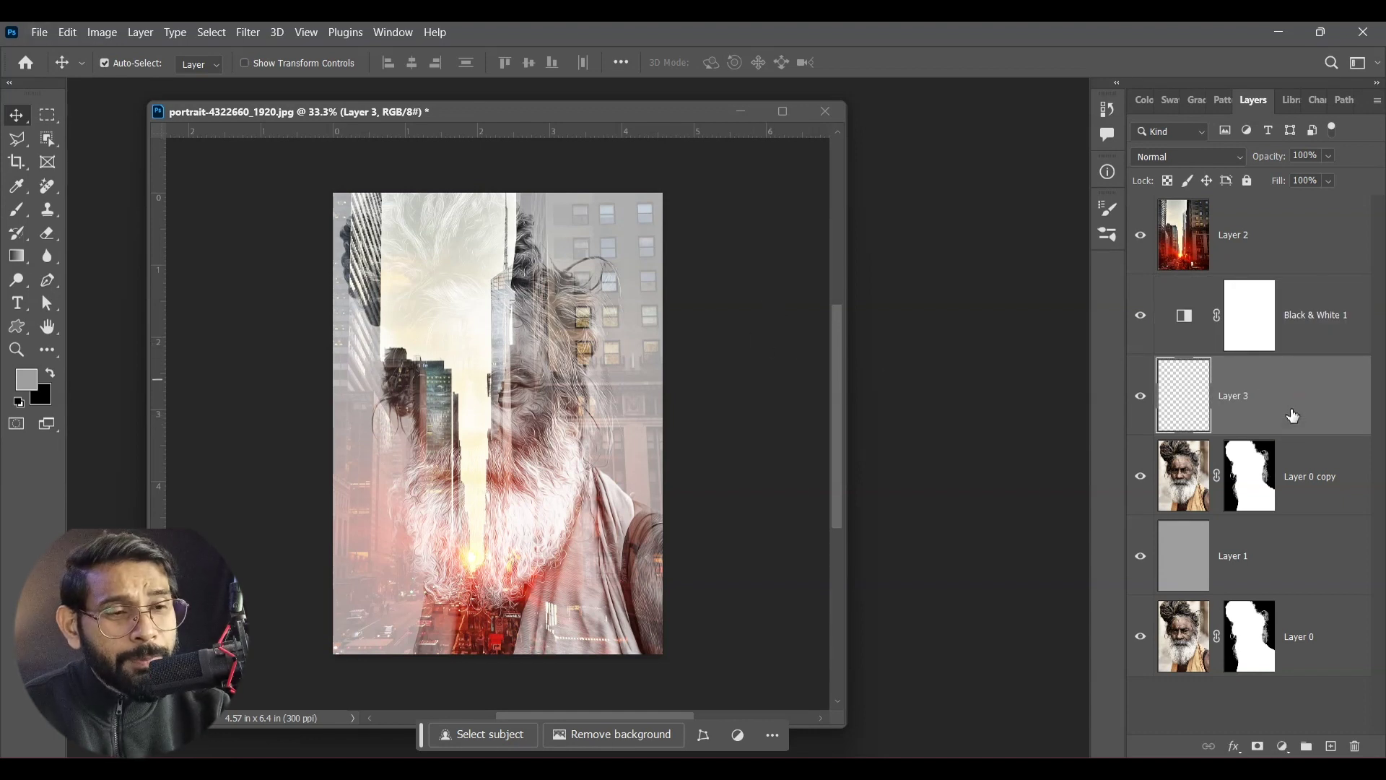
alt+click(1292, 436)
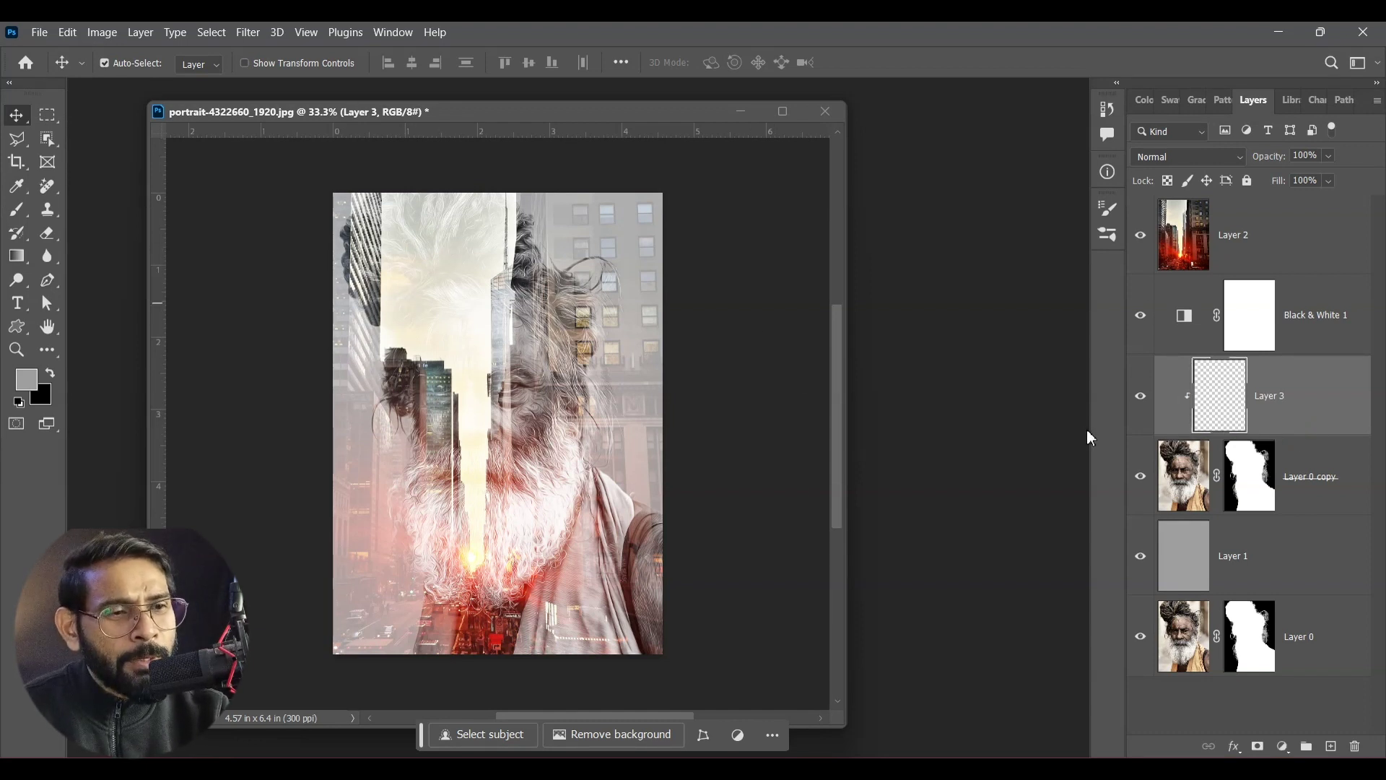
Paint a grey stroke over the upper-left sky on the empty clipped layer with the Brush tool at size 150
right_click(16, 209)
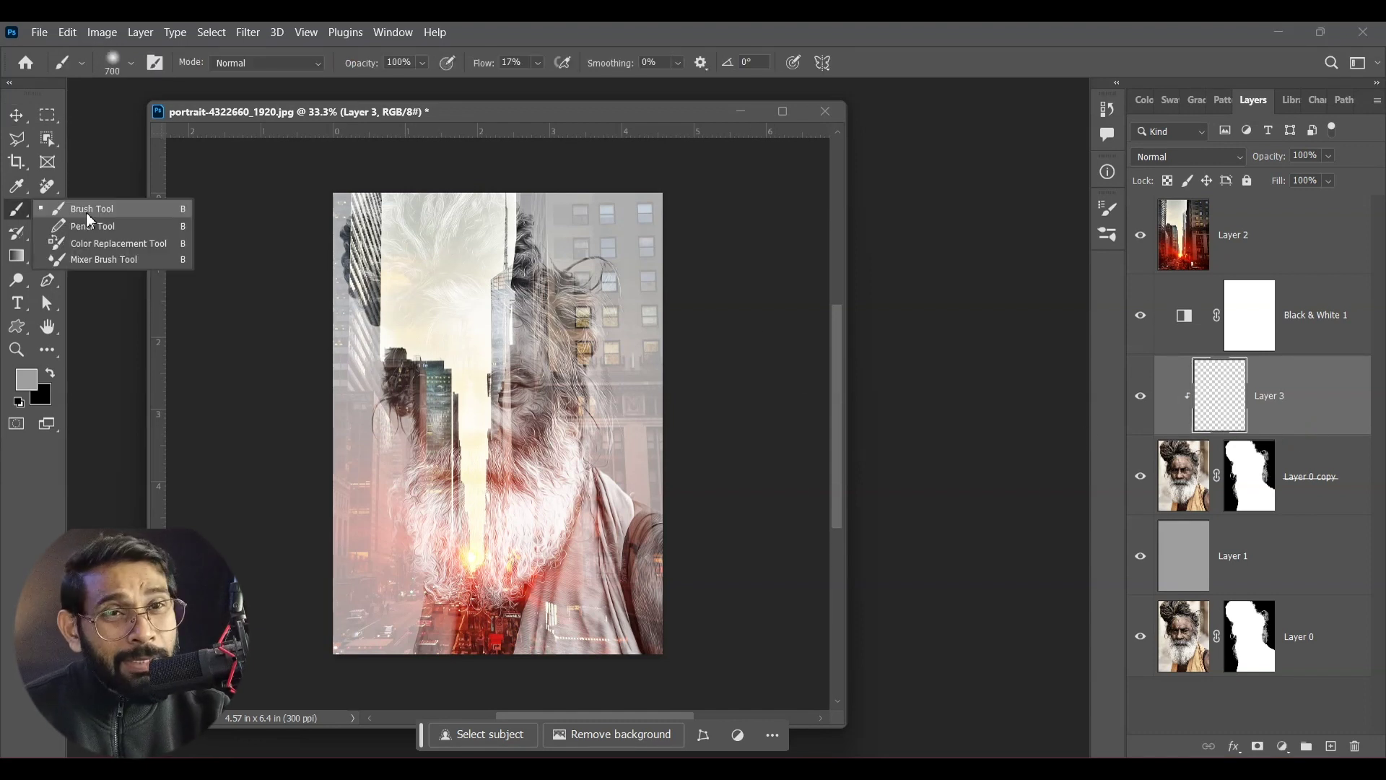
click(88, 215)
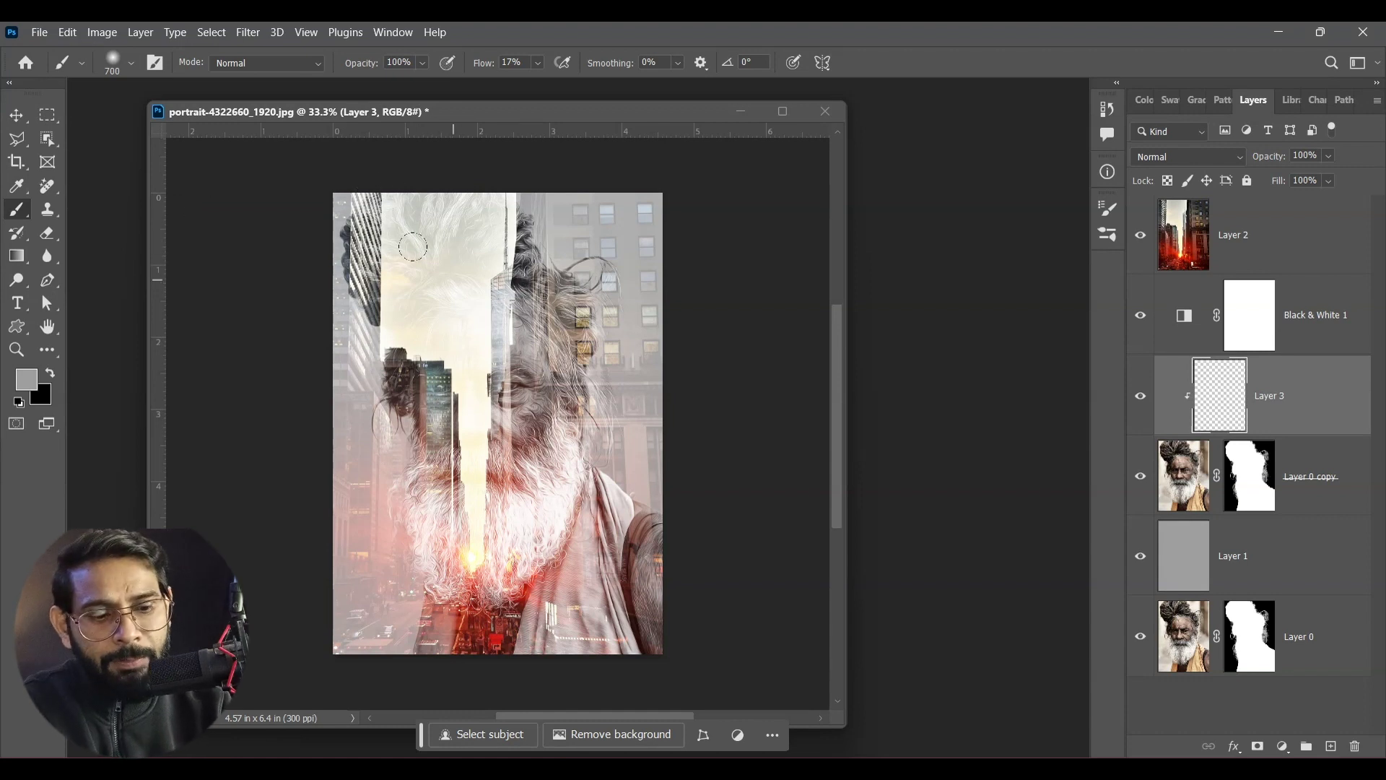
key(bracketleft)
key(bracketleft)
key(bracketleft)
key(bracketleft)
key(bracketleft)
key(bracketleft)
key(bracketleft)
key(bracketleft)
key(bracketleft)
key(bracketleft)
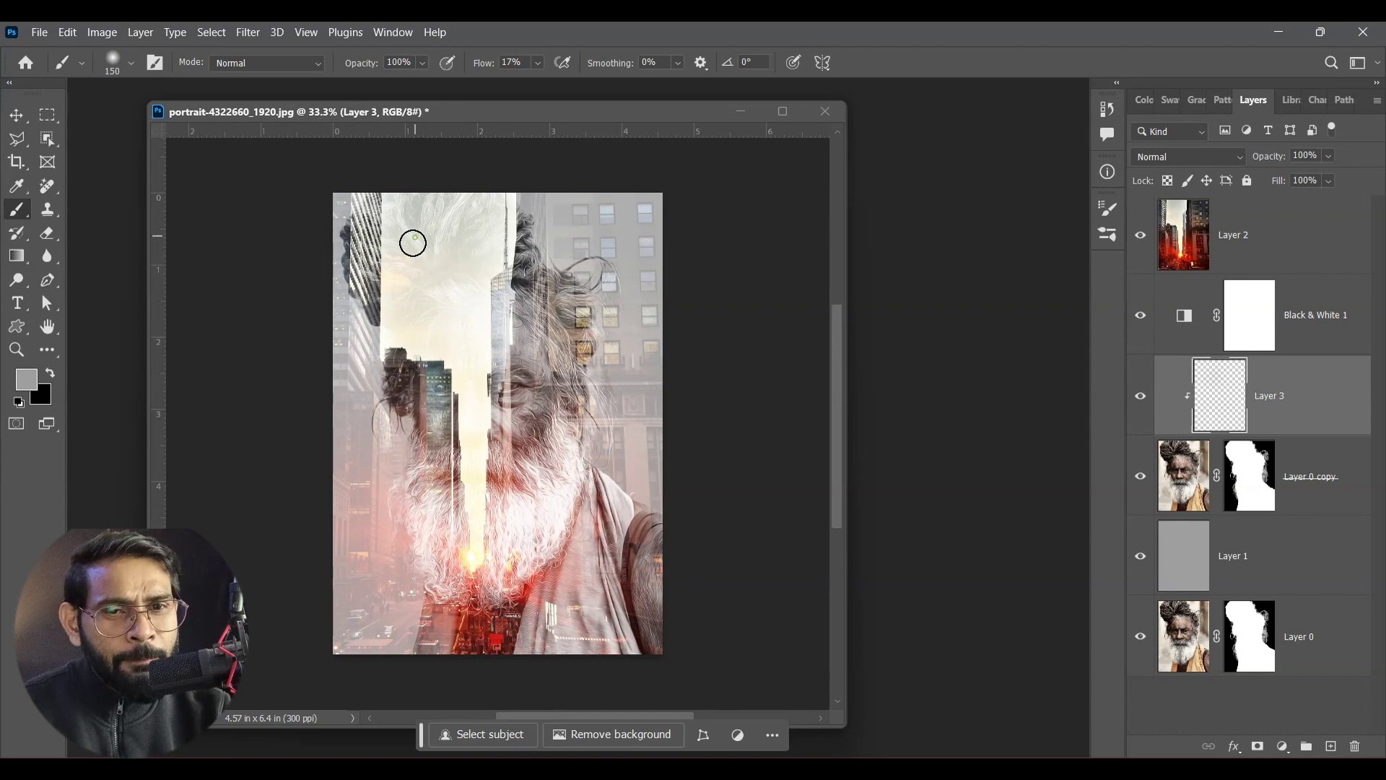
drag(395, 221, 389, 284)
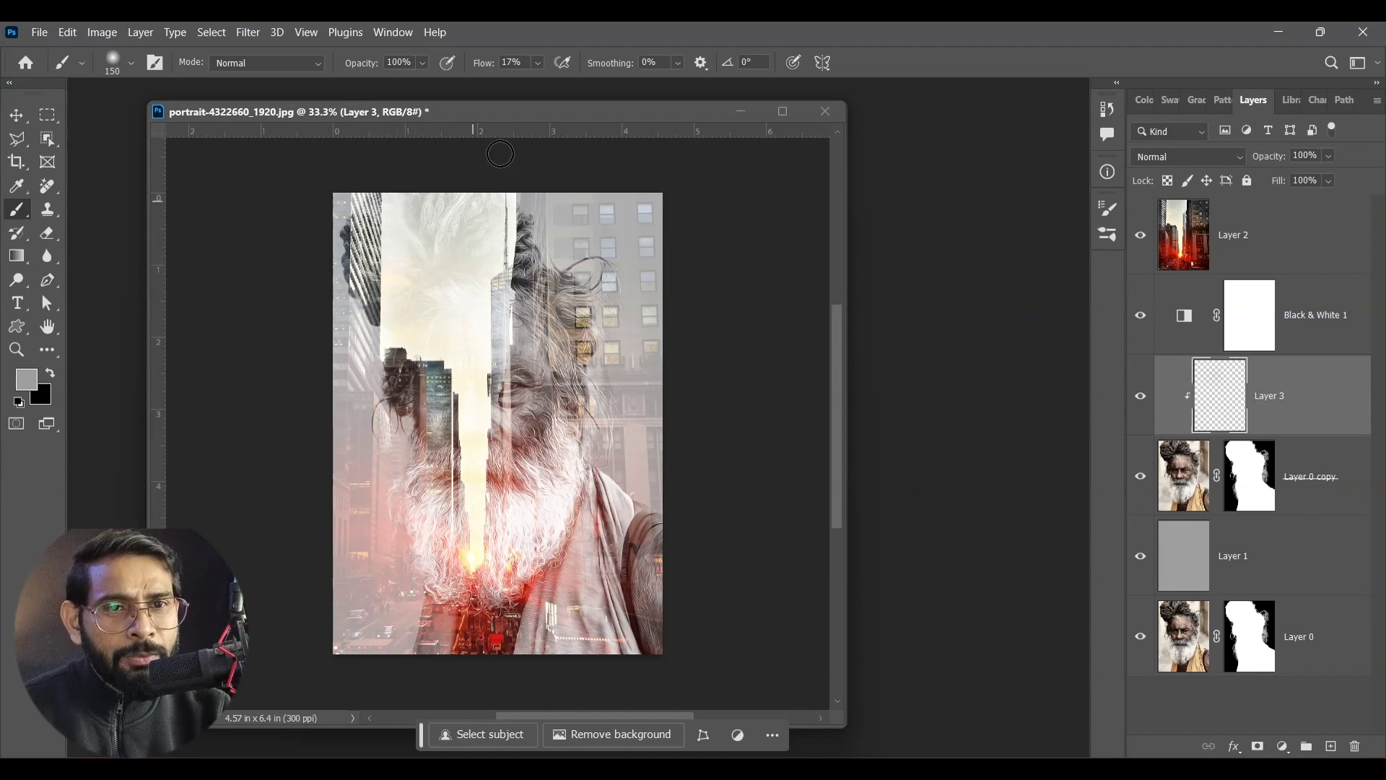
Raise the brush flow to 29% and paint grey over the hair in the sky and down the gap between the buildings
click(536, 63)
drag(544, 83, 553, 85)
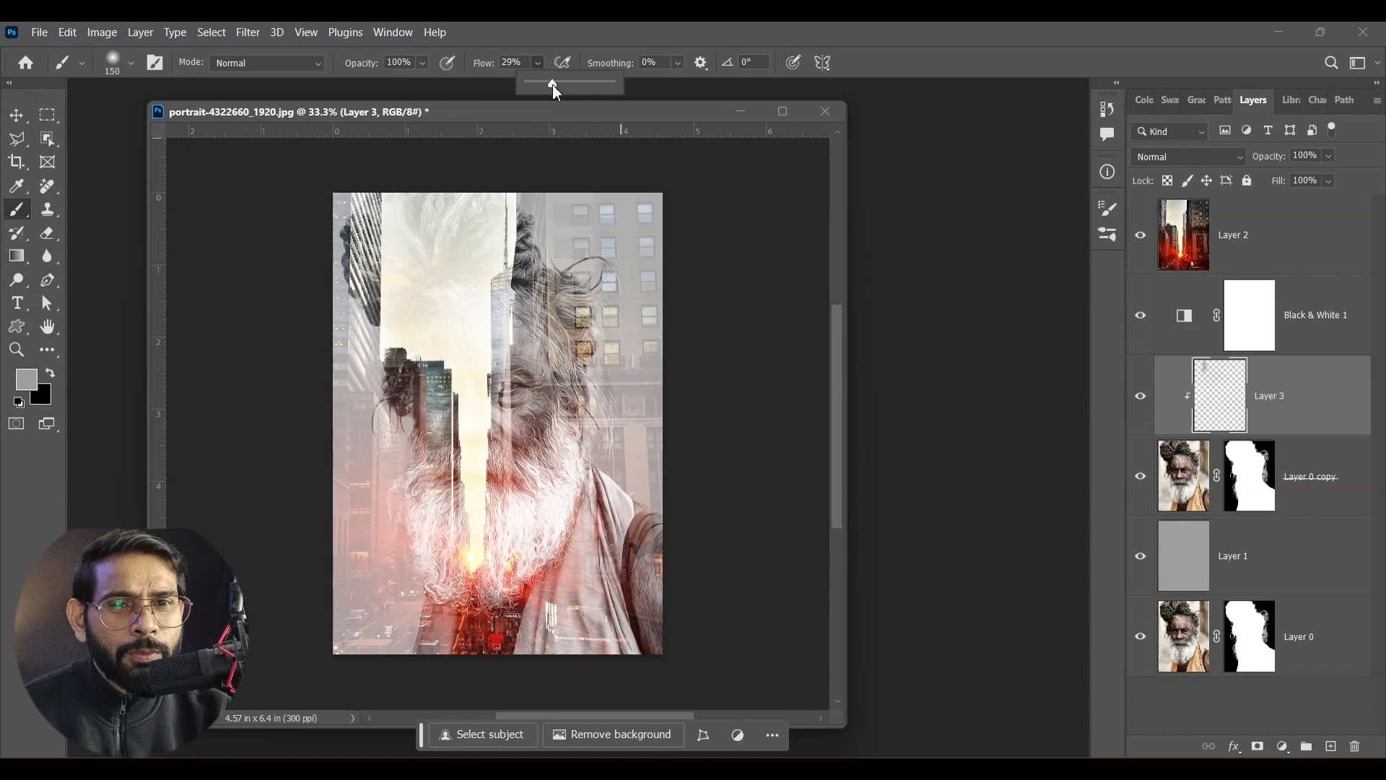
click(398, 205)
mouse_move(397, 254)
mouse_down()
mouse_move(390, 322)
mouse_move(389, 211)
mouse_up()
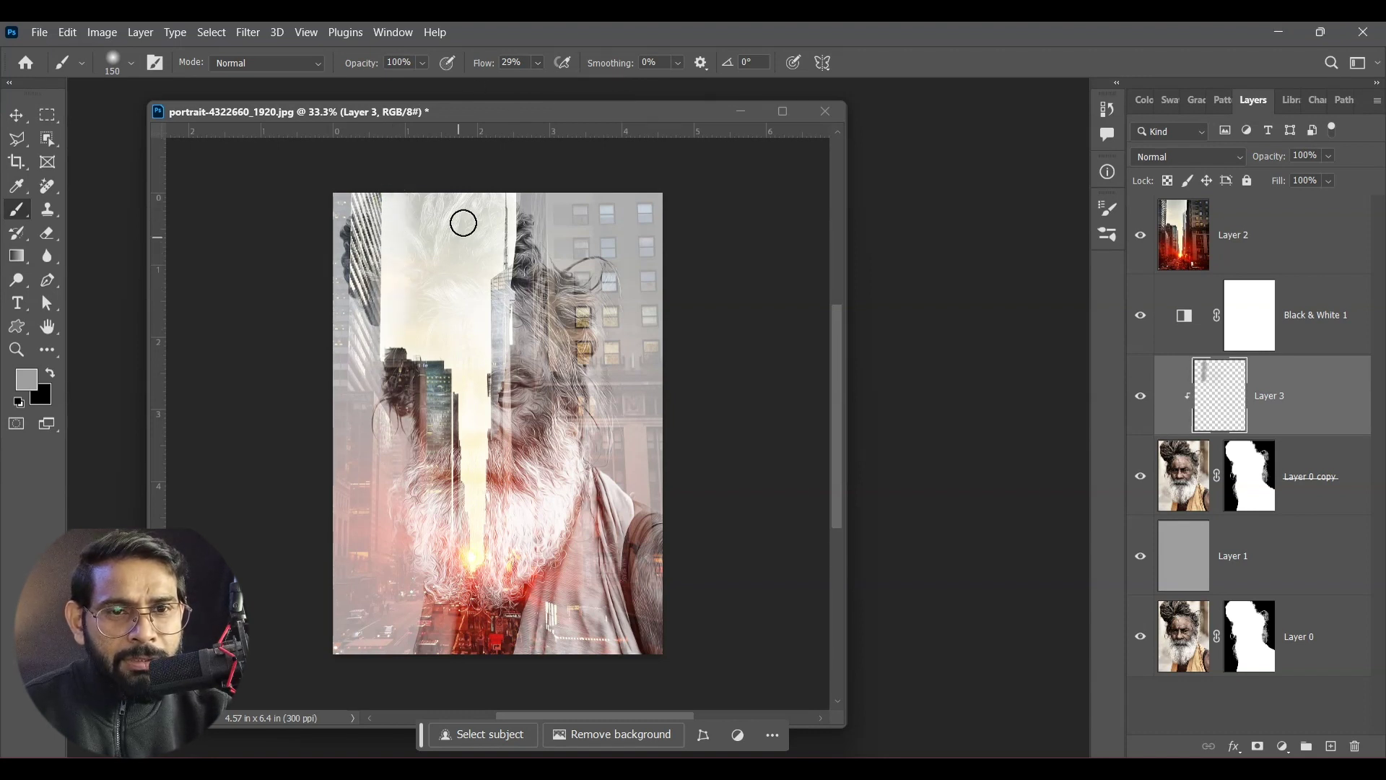
drag(494, 259, 494, 262)
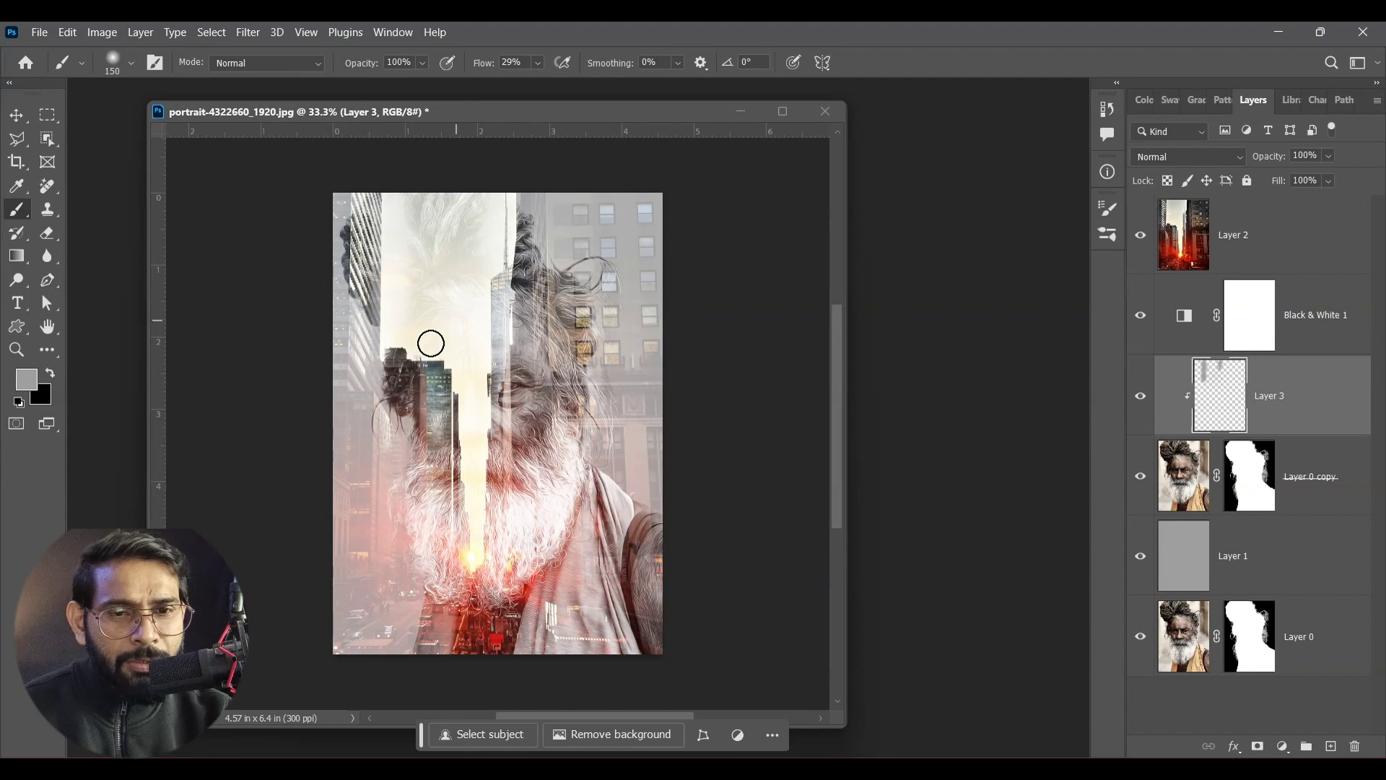
drag(397, 339, 412, 352)
mouse_move(414, 348)
mouse_down()
mouse_move(445, 353)
mouse_move(431, 354)
mouse_move(451, 398)
mouse_move(453, 383)
mouse_move(469, 516)
mouse_up()
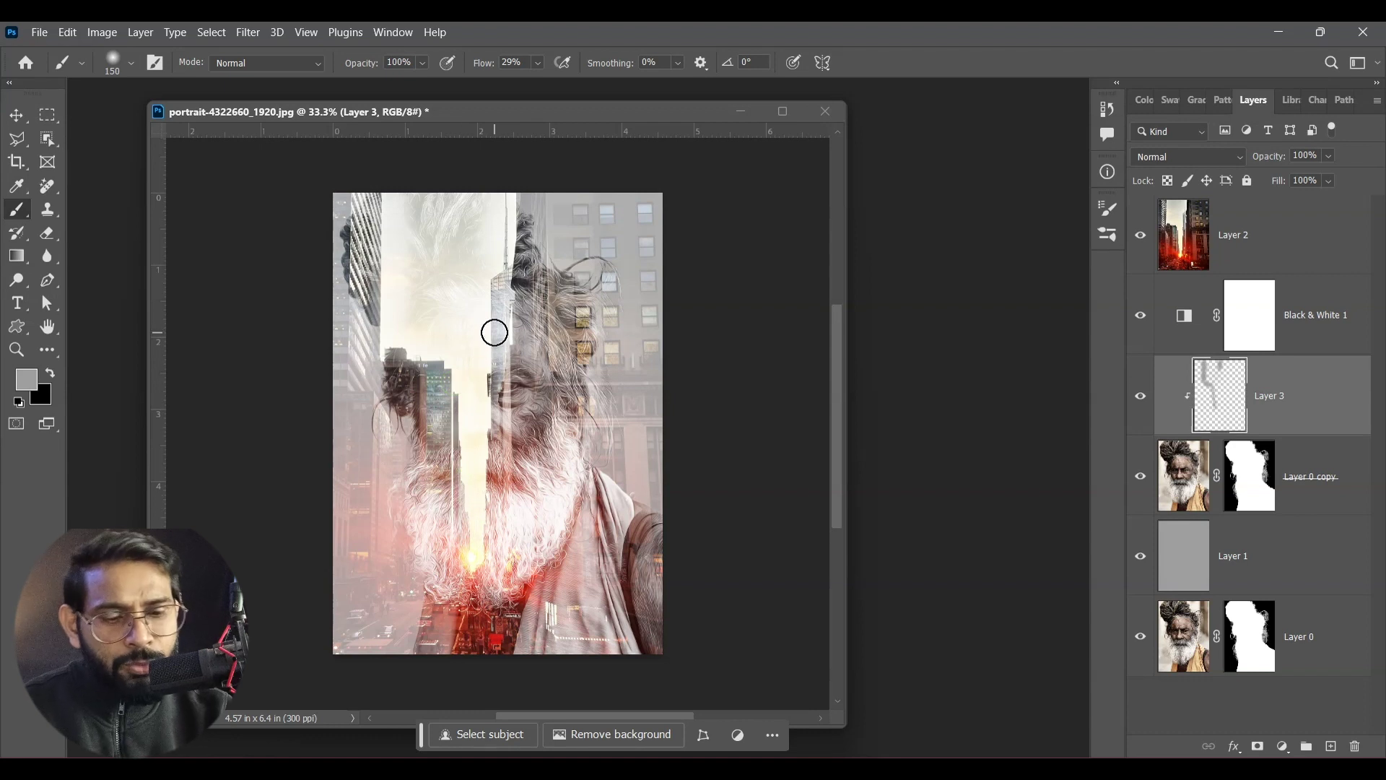
Reduce the brush size to 100 and paint grey along the edge of the tall central tower
key(bracketleft)
key(bracketleft)
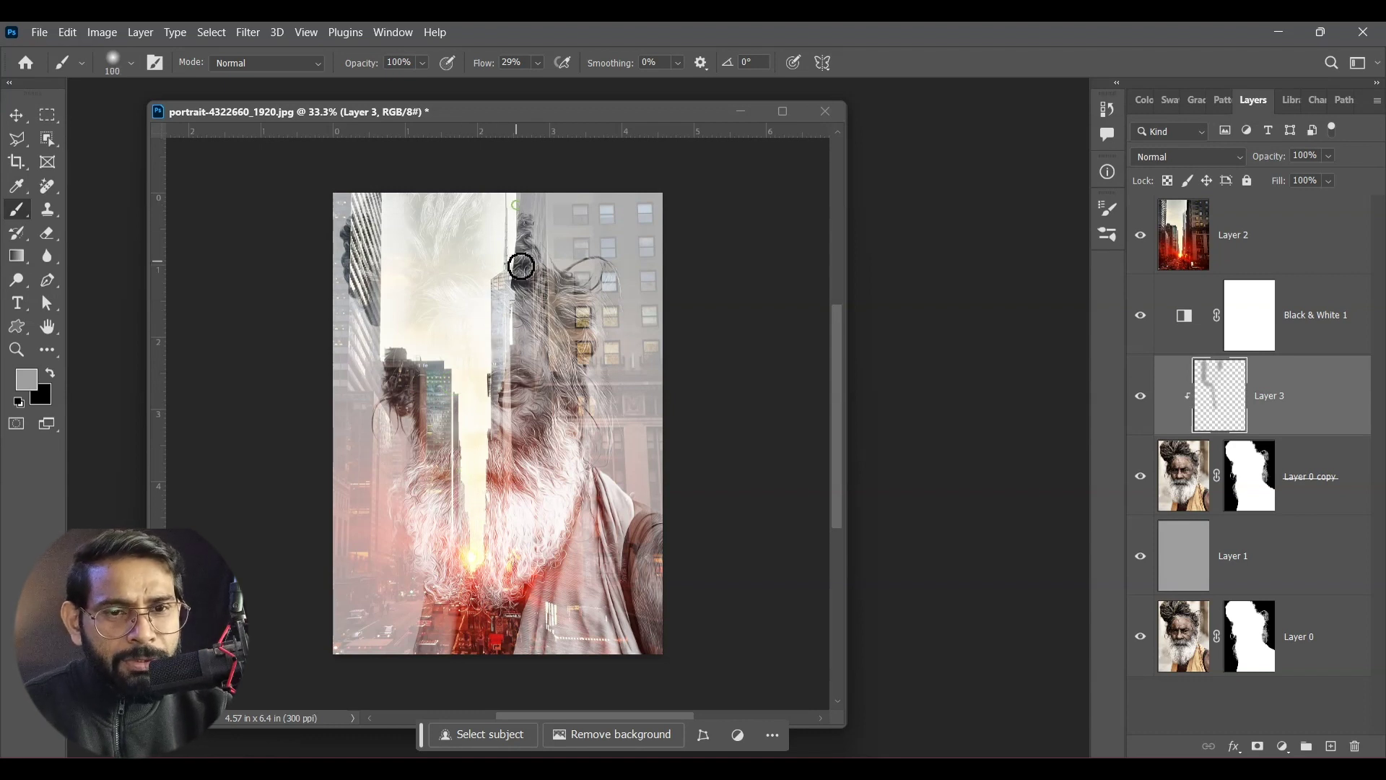
mouse_move(489, 285)
mouse_down()
mouse_move(491, 401)
mouse_move(490, 368)
mouse_up()
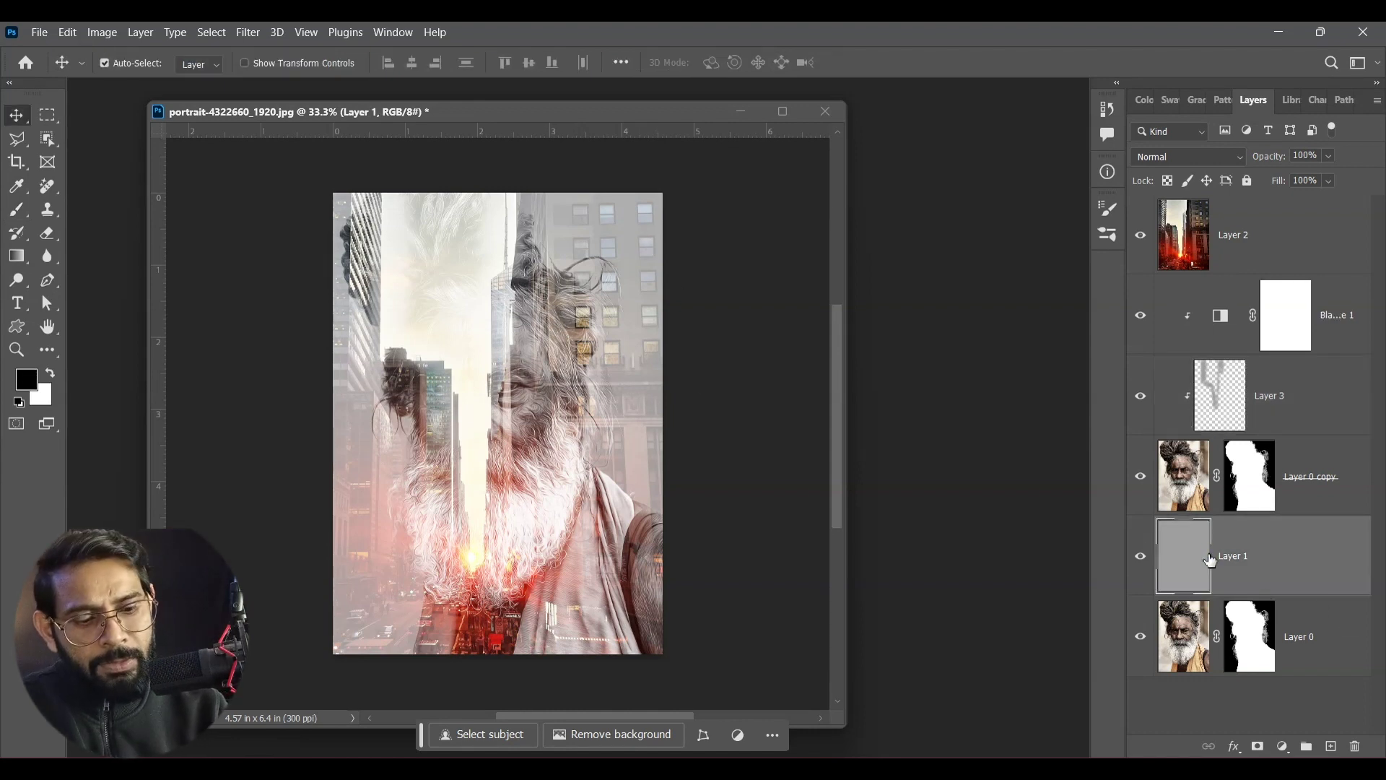
Fill the solid grey background layer with white and set the grey-painted clipped layer's opacity to 45%
key(ctrl+BackSpace)
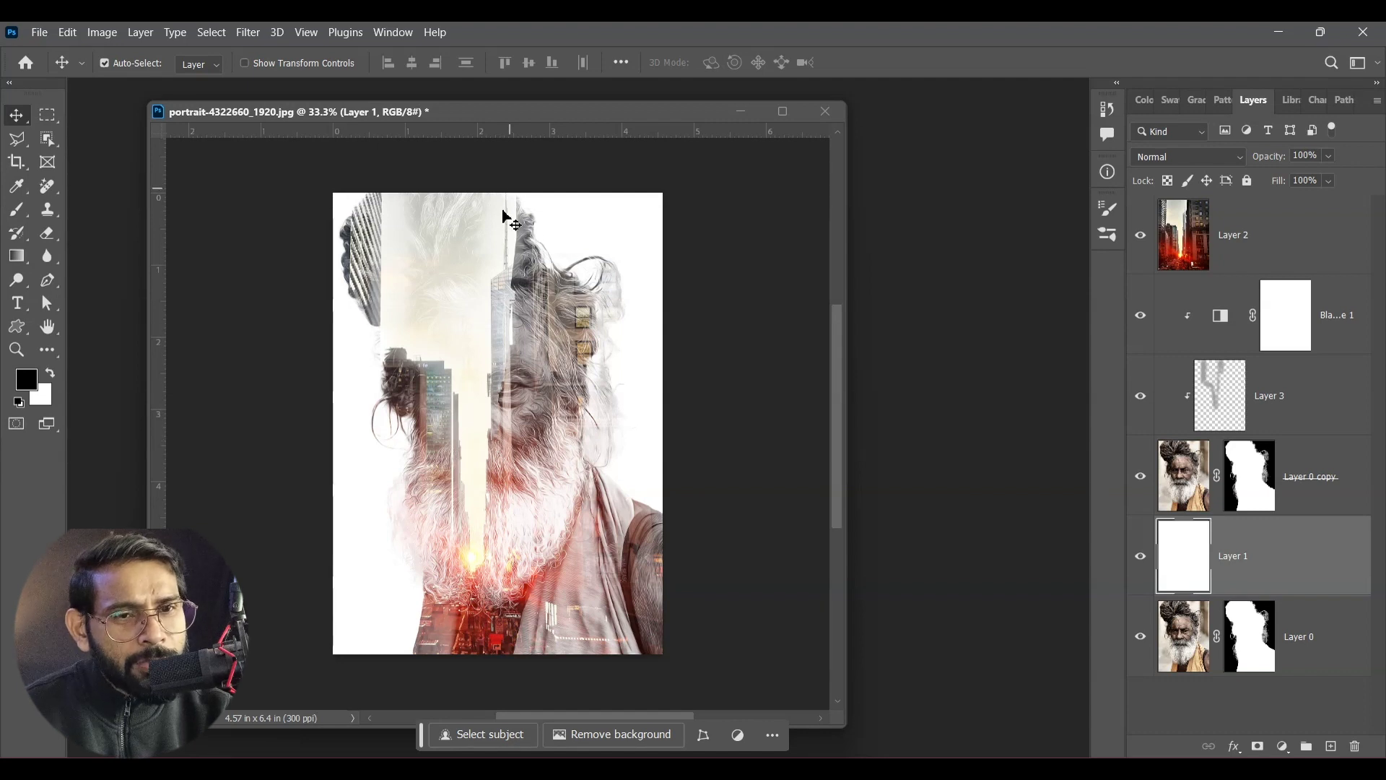
click(1209, 424)
key(4)
key(5)
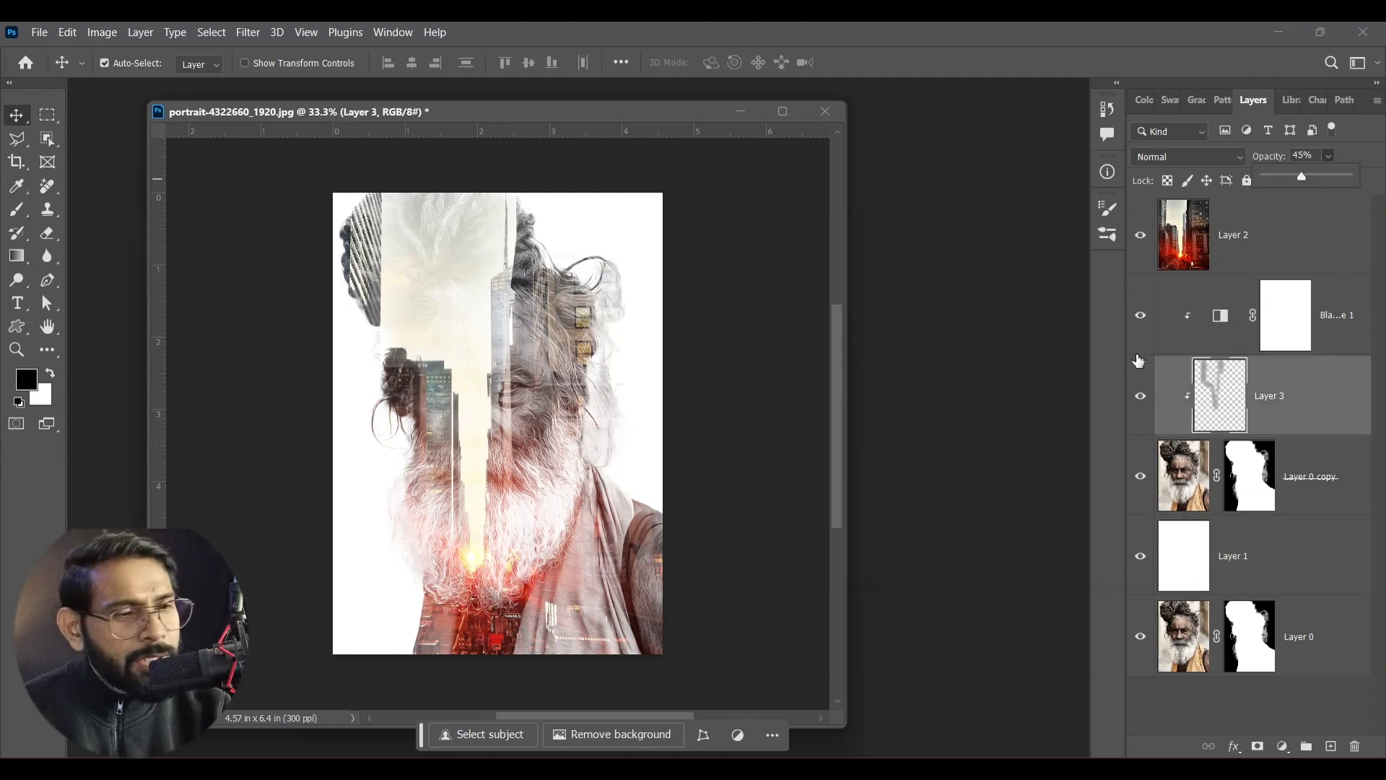
Add a Levels adjustment above the Black & White adjustment with midtones at 0.45 and the white input at 212
click(1350, 315)
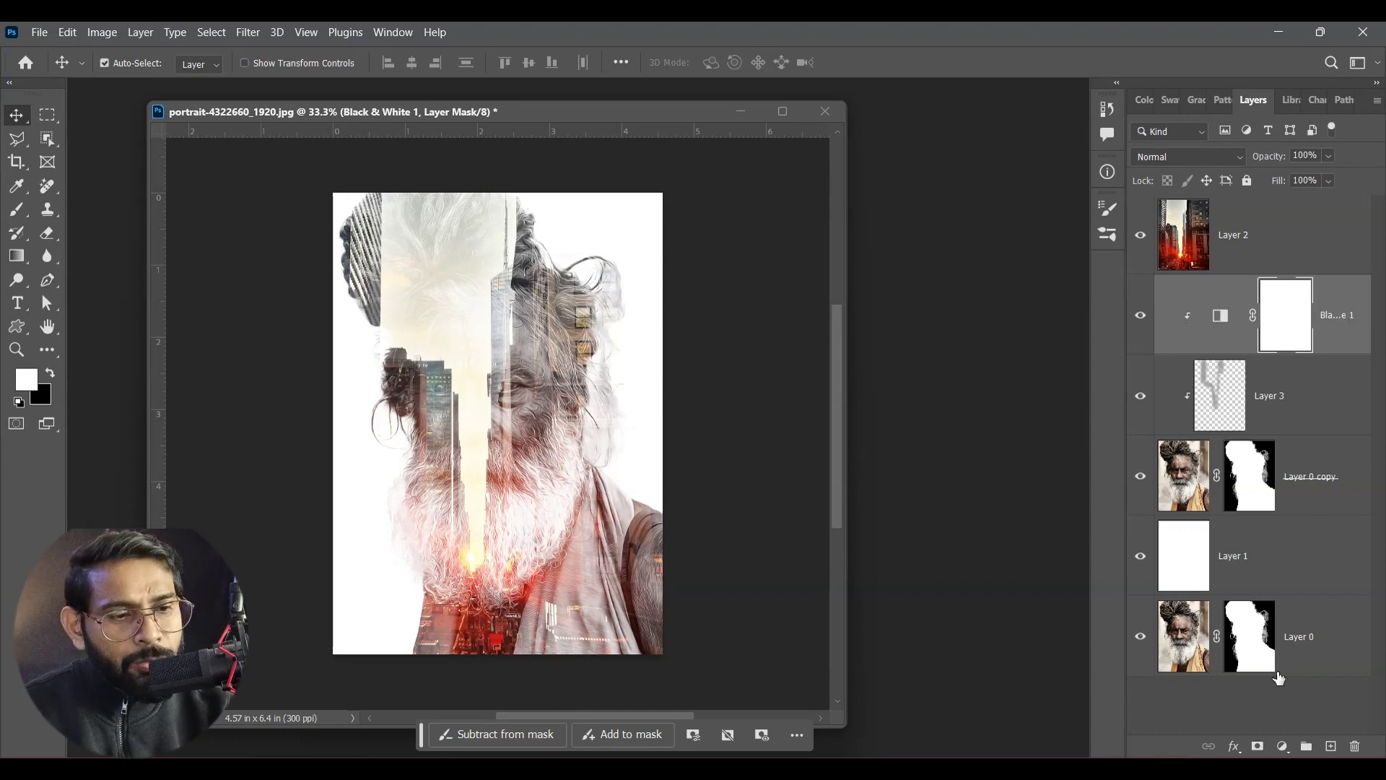
click(1275, 748)
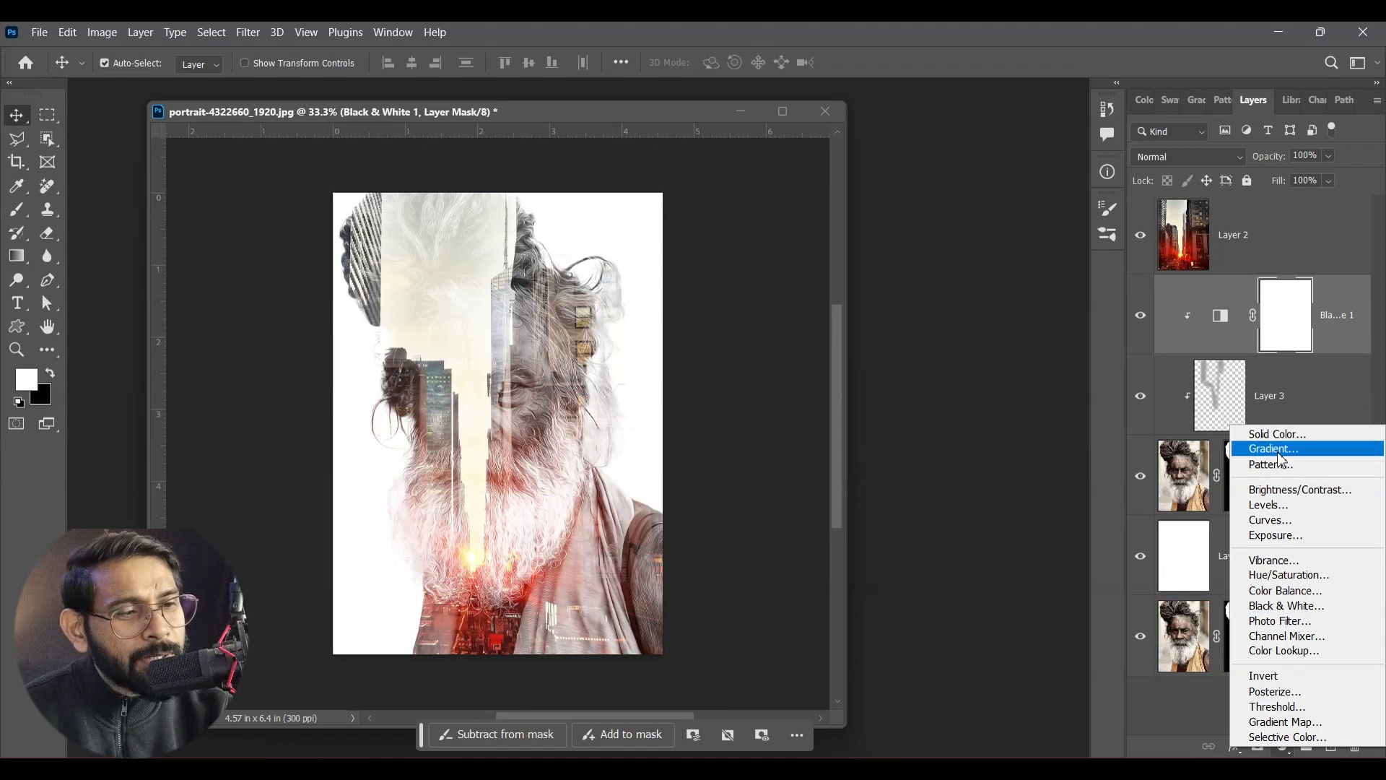
click(1282, 505)
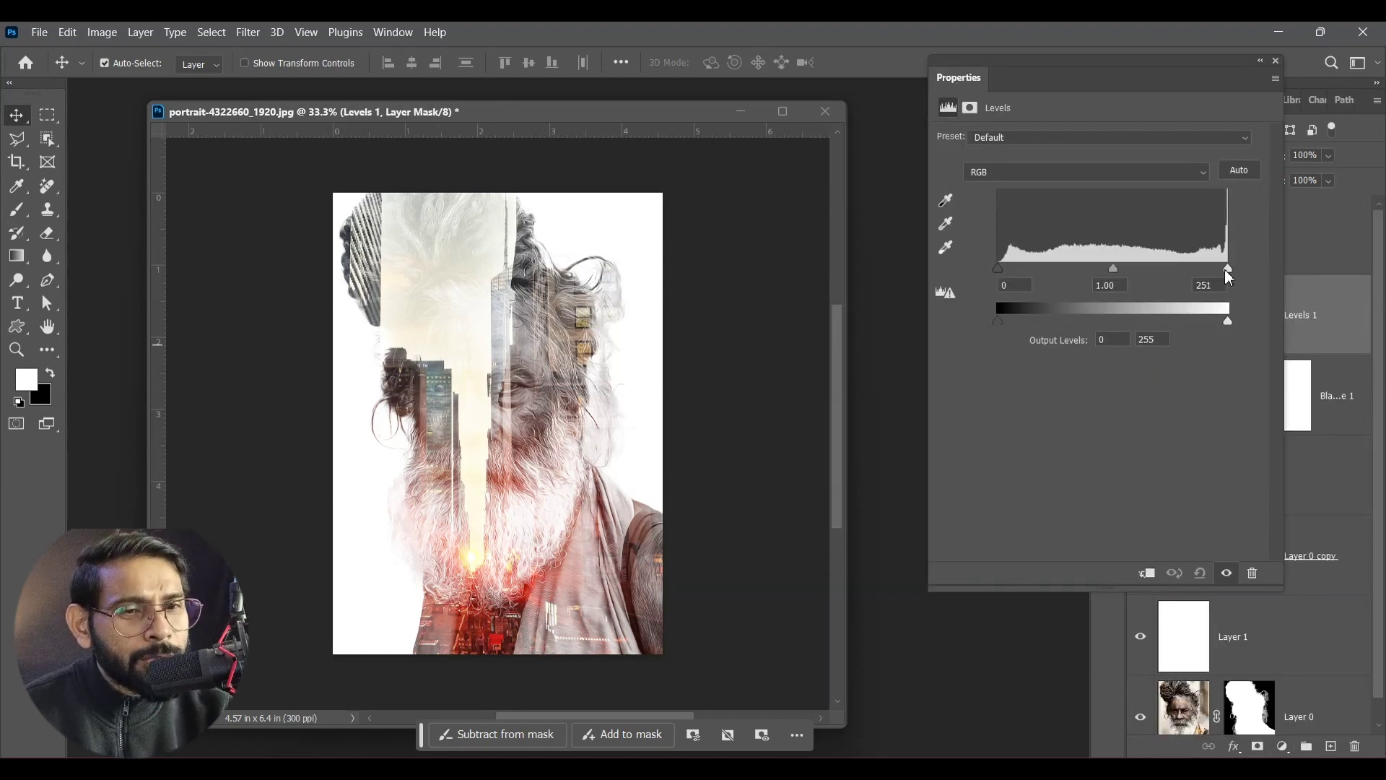
drag(1227, 268, 1190, 269)
drag(1095, 269, 1138, 288)
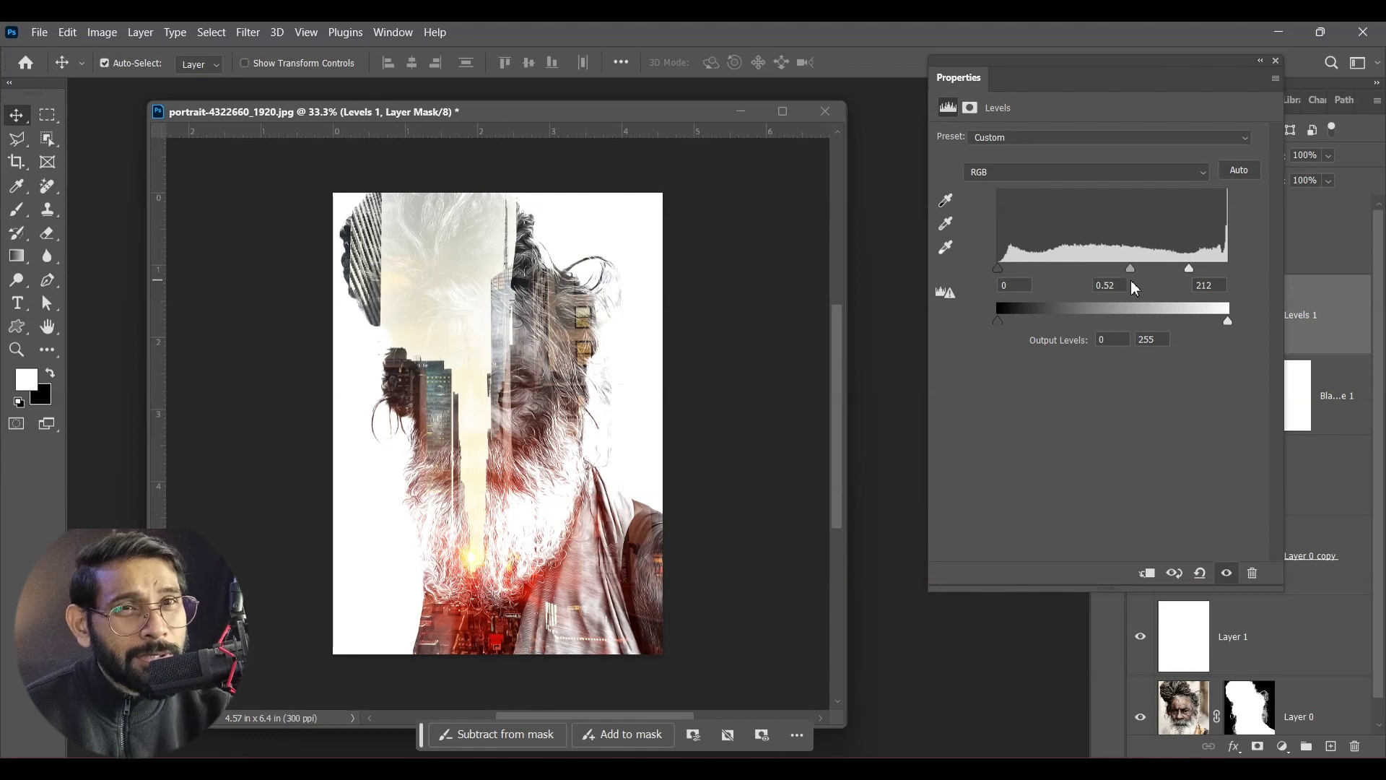
drag(1130, 289, 1138, 288)
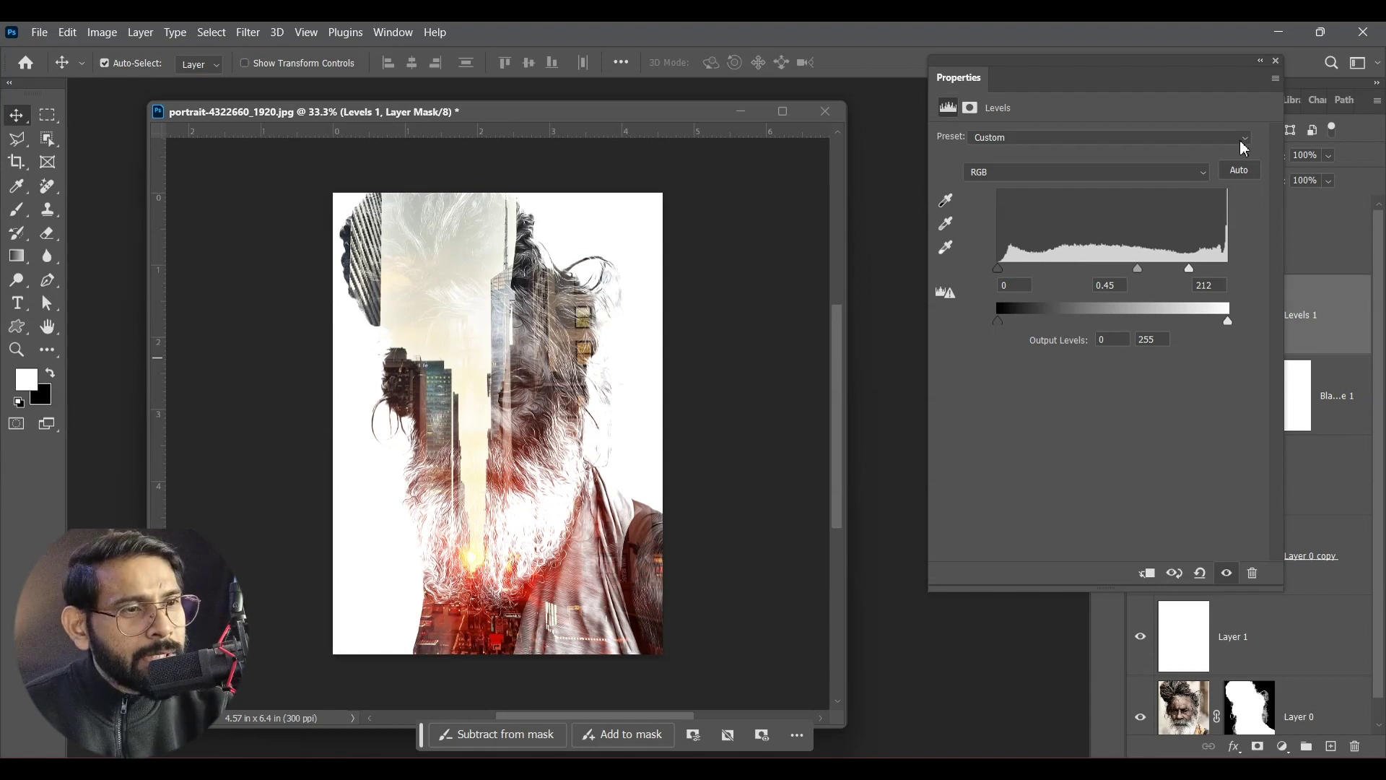
click(1276, 63)
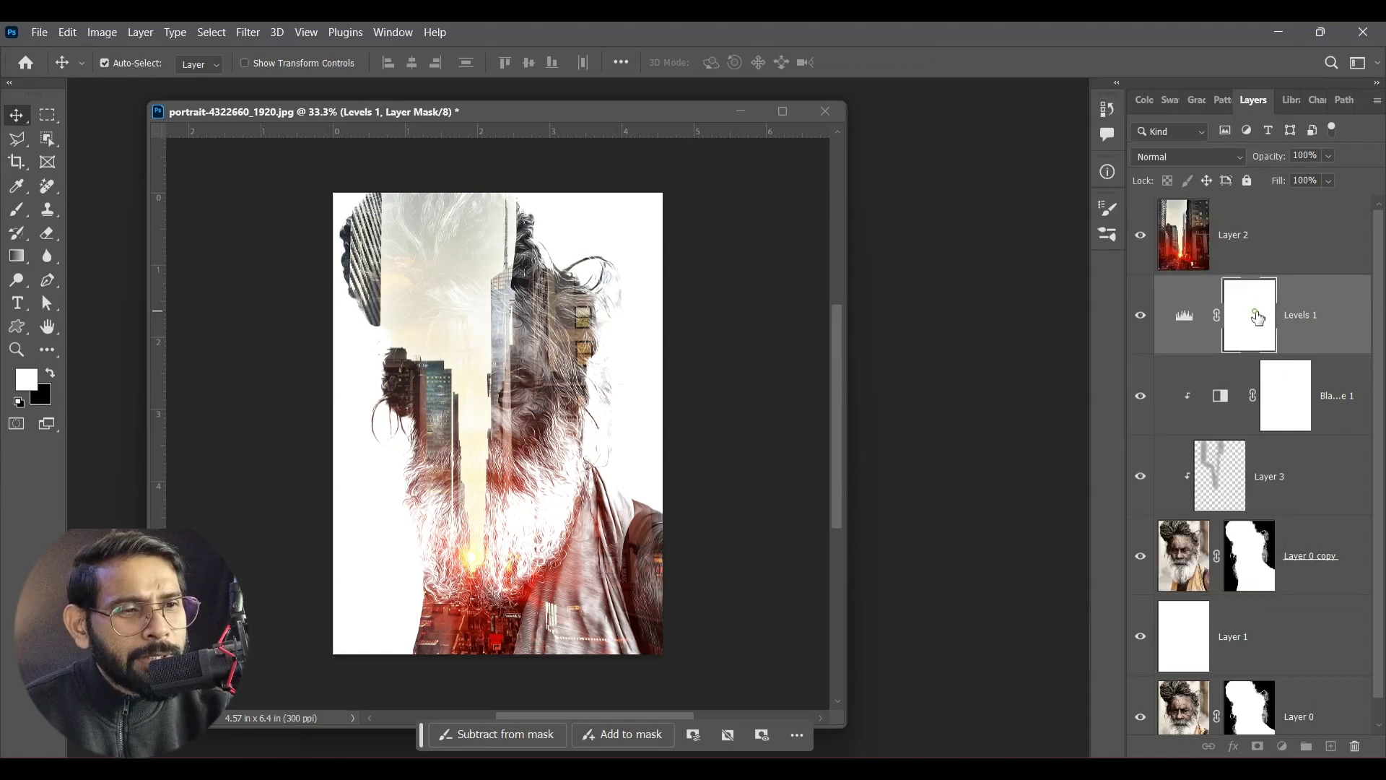
Paint black on the Levels mask over parts of the hair, face and beard, enlarging the brush to 250
click(29, 209)
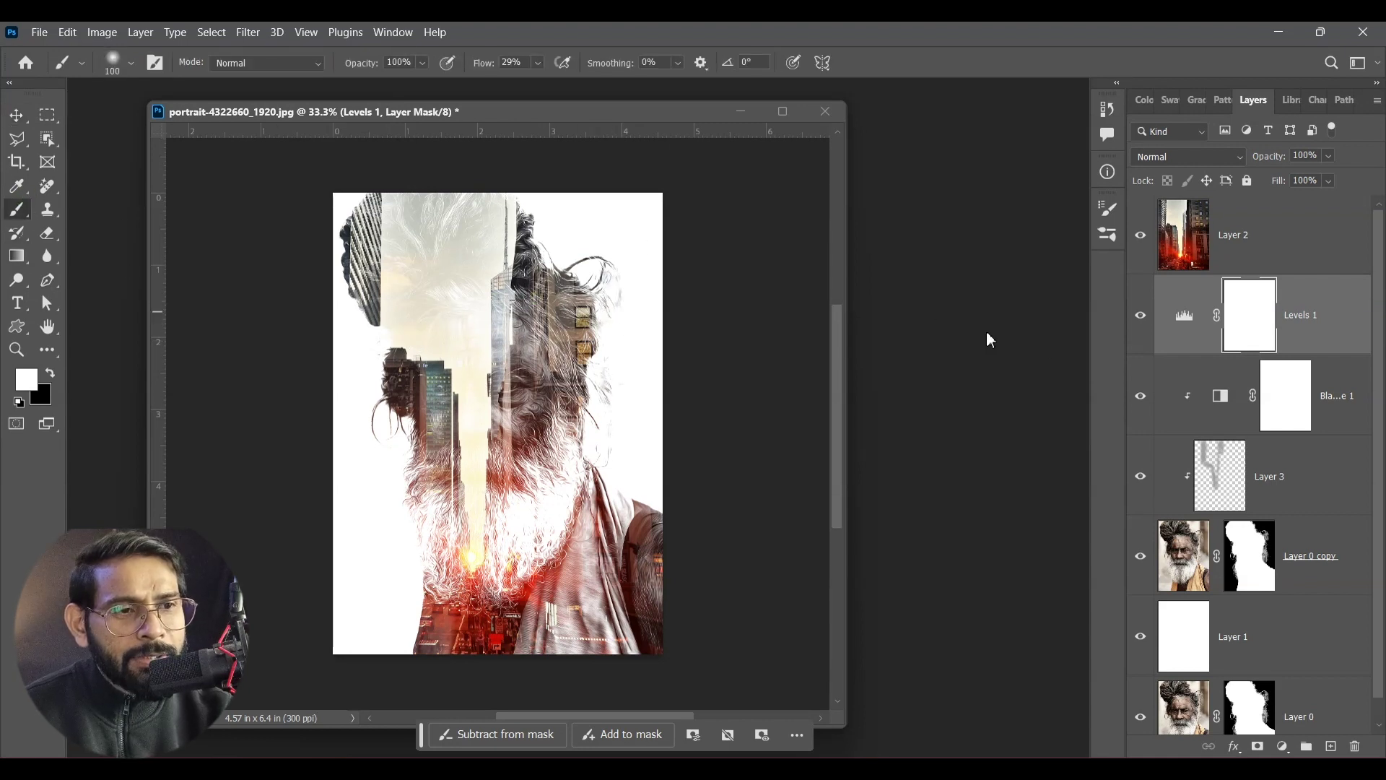
click(50, 374)
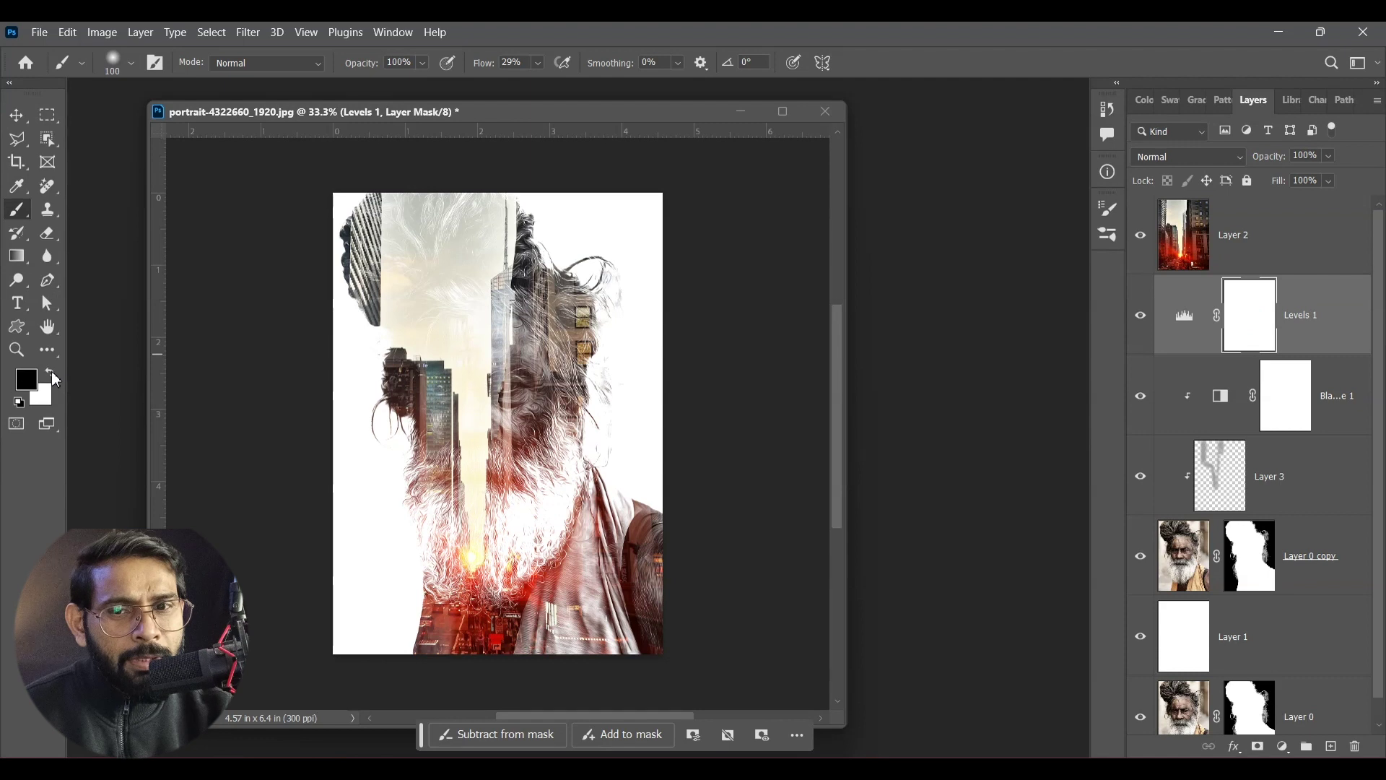
mouse_move(611, 301)
mouse_down()
mouse_move(583, 339)
mouse_move(587, 313)
mouse_move(622, 296)
mouse_move(635, 313)
mouse_move(597, 391)
mouse_move(553, 382)
mouse_move(559, 320)
mouse_move(537, 450)
mouse_move(558, 358)
mouse_move(511, 399)
mouse_move(545, 470)
mouse_move(523, 513)
mouse_move(537, 550)
mouse_move(450, 546)
mouse_move(410, 468)
mouse_move(438, 488)
mouse_move(443, 428)
mouse_move(366, 278)
mouse_up()
key(])
key(])
key(])
key(])
key(])
mouse_move(522, 251)
mouse_down()
mouse_move(576, 317)
mouse_move(558, 298)
mouse_move(584, 376)
mouse_move(547, 527)
mouse_move(596, 559)
mouse_move(616, 555)
mouse_move(574, 610)
mouse_up()
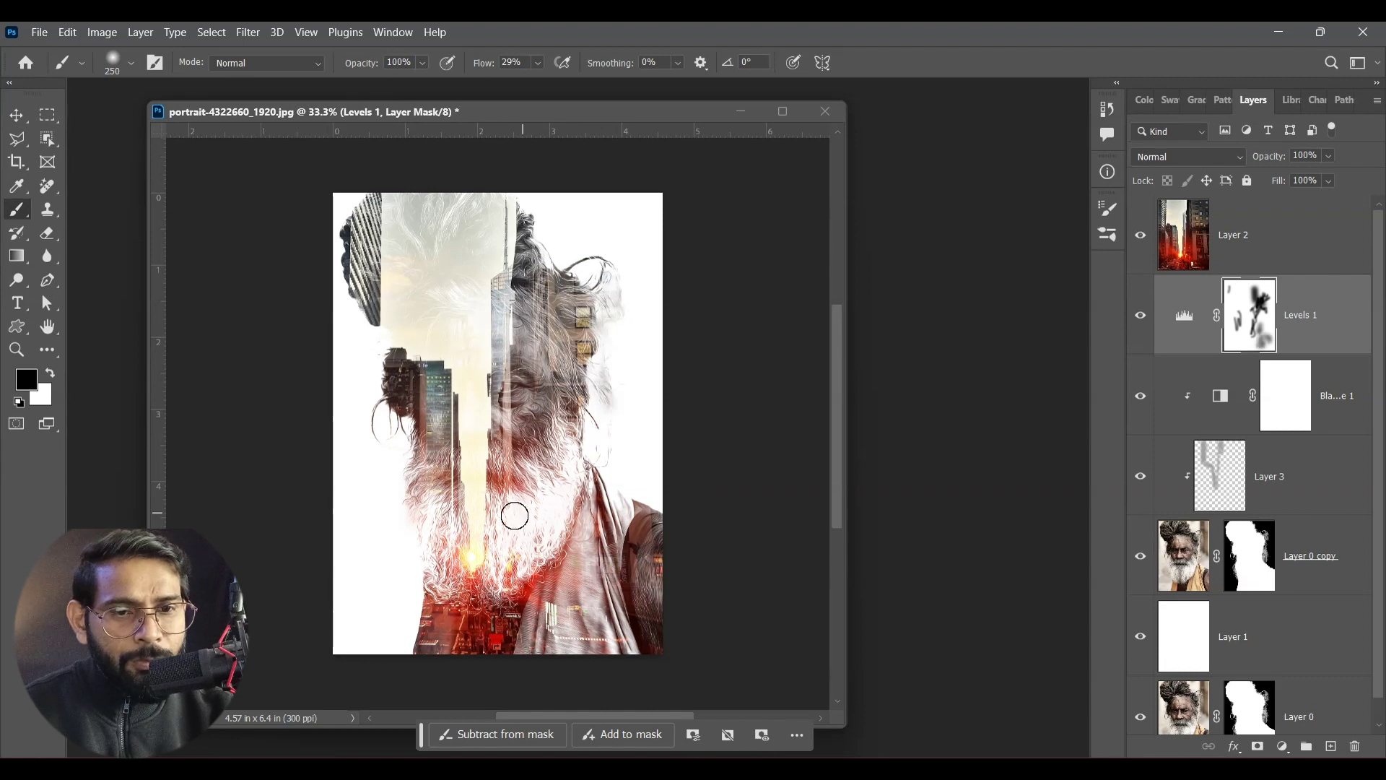
mouse_move(440, 358)
mouse_down()
mouse_move(430, 428)
mouse_move(426, 394)
mouse_up()
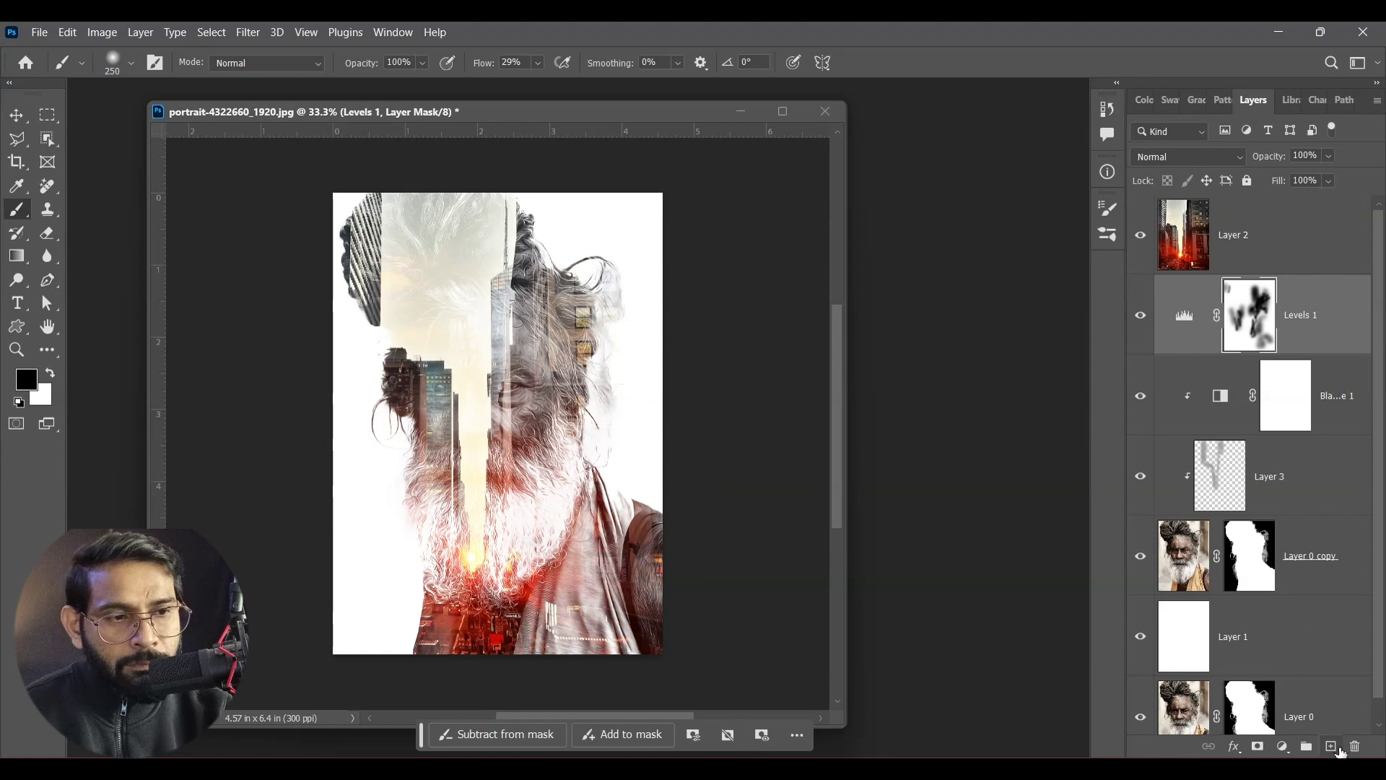
Add a clipped layer directly below the Black & White adjustment and paint black along both sides of the head and beard
click(1333, 747)
drag(1284, 373, 1313, 544)
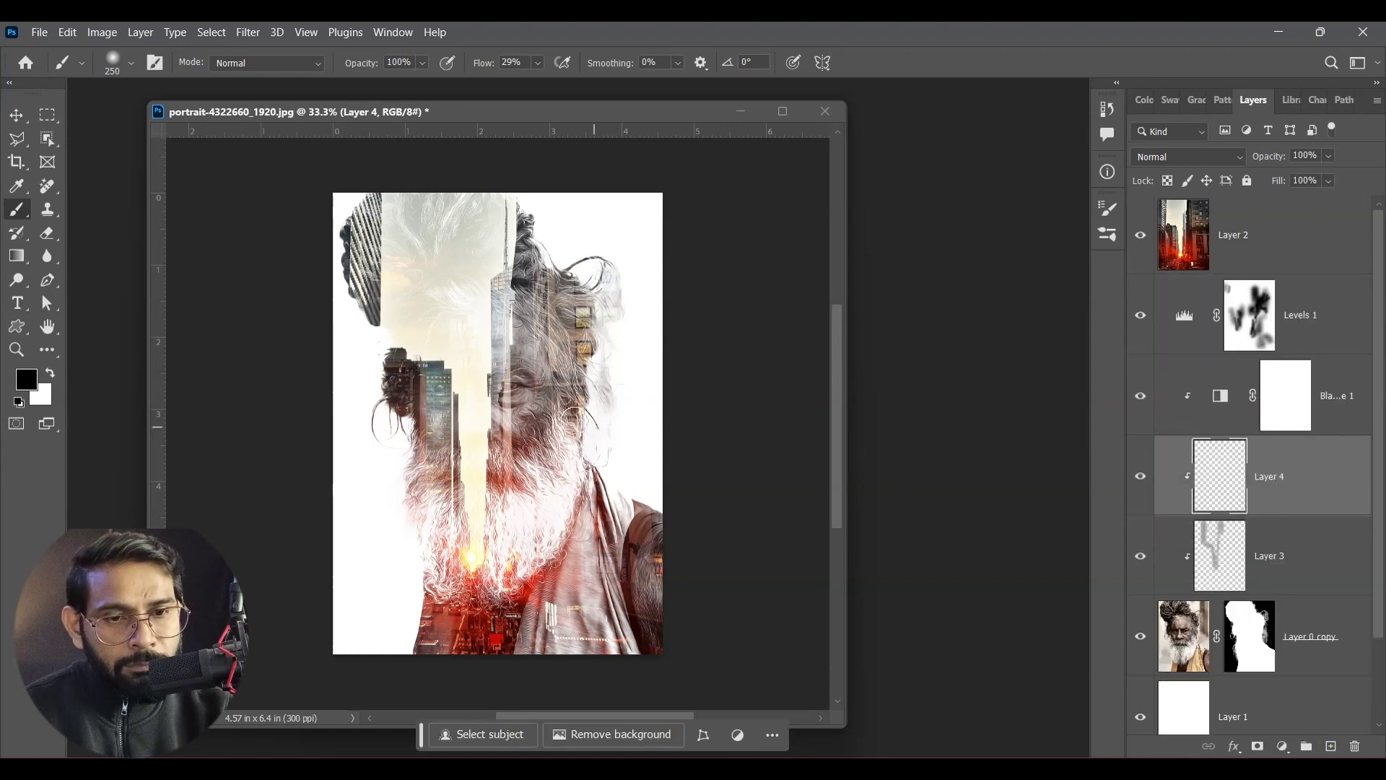
drag(586, 449, 607, 405)
drag(419, 482, 425, 600)
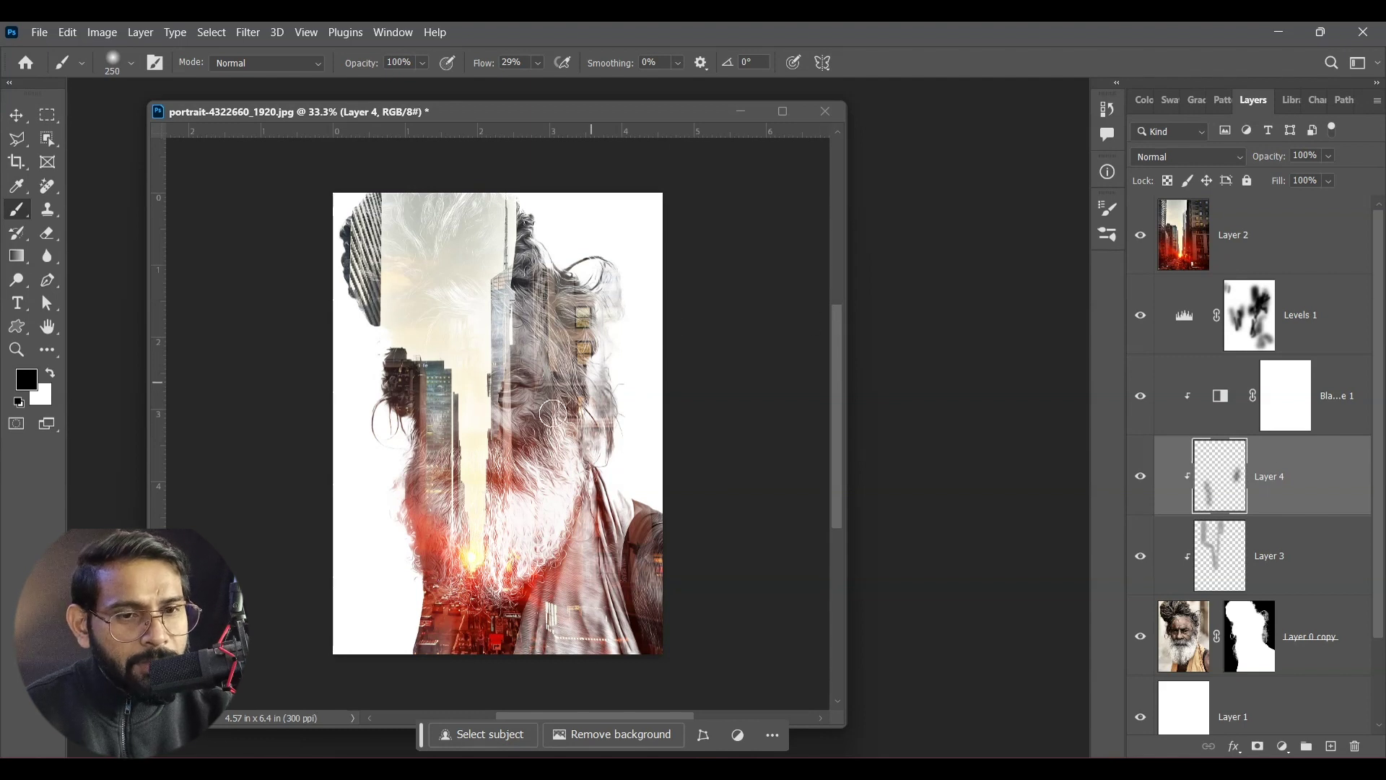
mouse_move(553, 414)
mouse_down()
mouse_move(596, 381)
mouse_move(595, 290)
mouse_move(585, 452)
mouse_move(595, 405)
mouse_move(596, 450)
mouse_move(589, 277)
mouse_move(561, 260)
mouse_move(579, 257)
mouse_move(586, 432)
mouse_up()
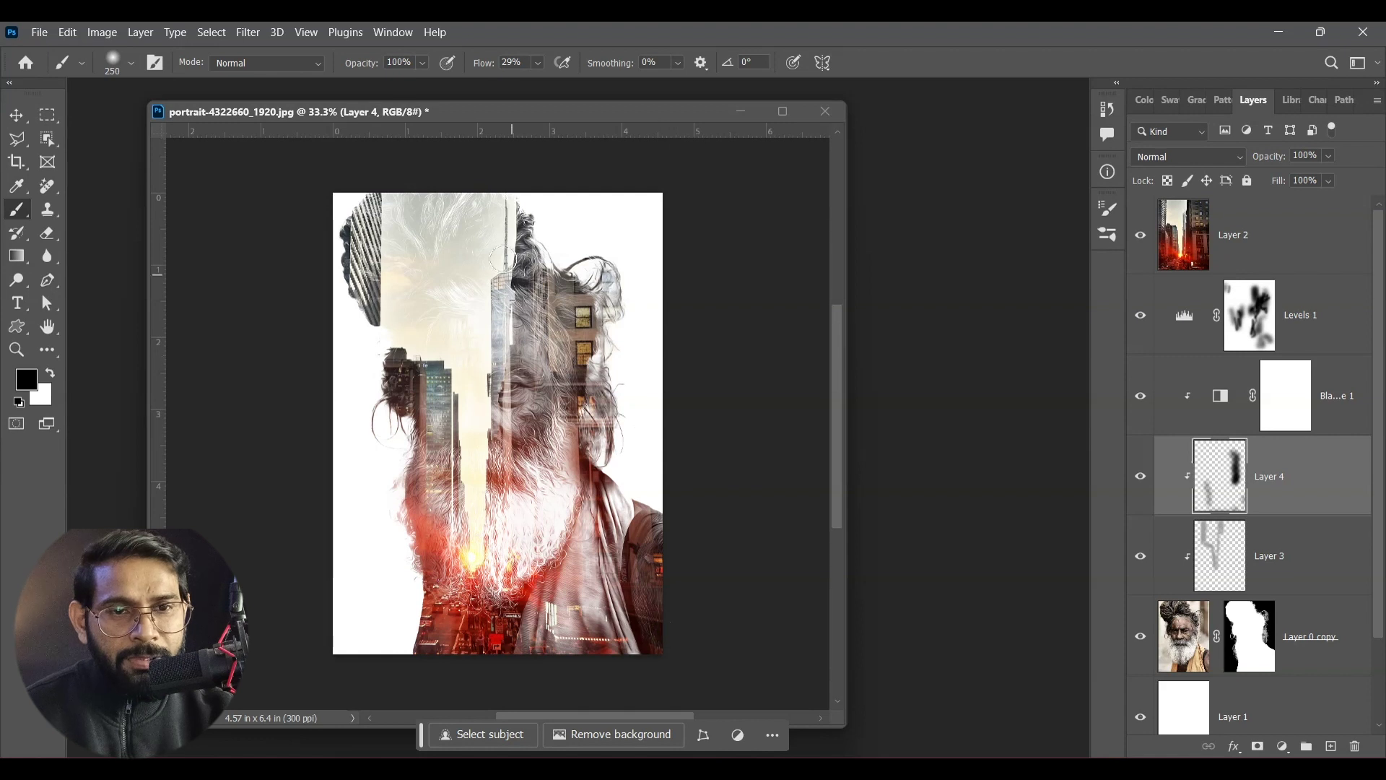
mouse_move(371, 336)
mouse_down()
mouse_move(427, 506)
mouse_move(429, 556)
mouse_up()
drag(582, 488, 583, 540)
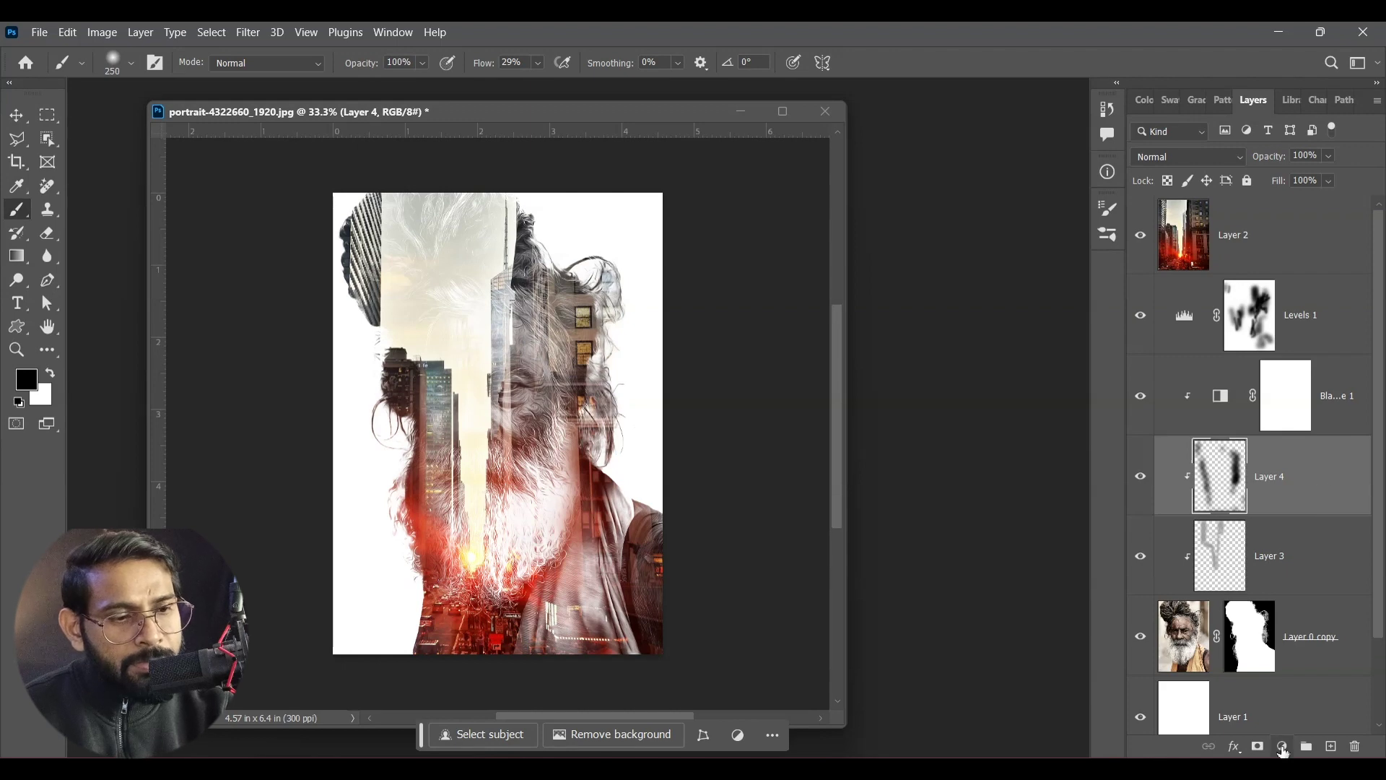
Add a clipped Curves adjustment above the black-painted layer and darken its RGB curve, with a point at input 95, output 57
click(1286, 750)
click(1293, 520)
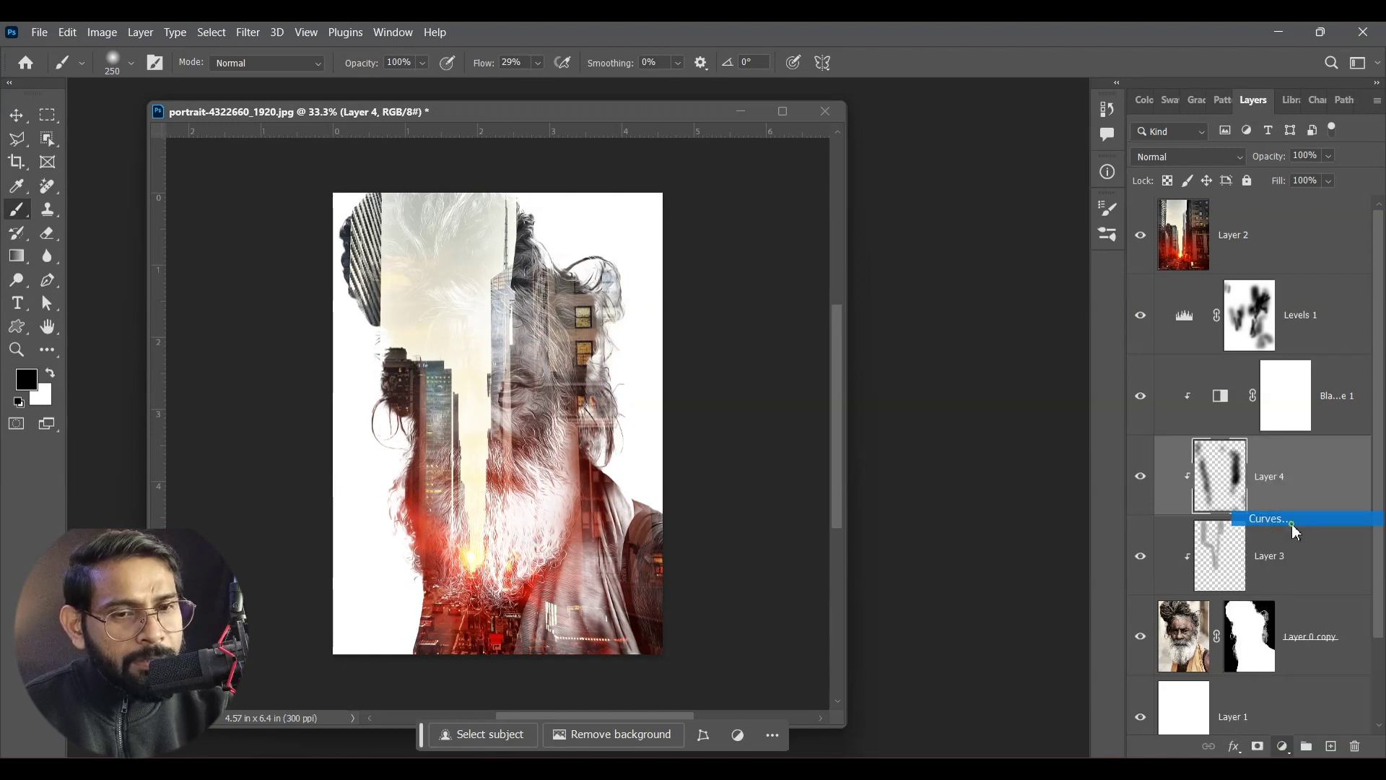
drag(1057, 356, 1091, 359)
mouse_move(1155, 290)
mouse_down()
mouse_move(1133, 283)
mouse_move(1154, 308)
mouse_up()
mouse_move(1091, 359)
mouse_down()
mouse_move(1068, 331)
mouse_move(1091, 359)
mouse_up()
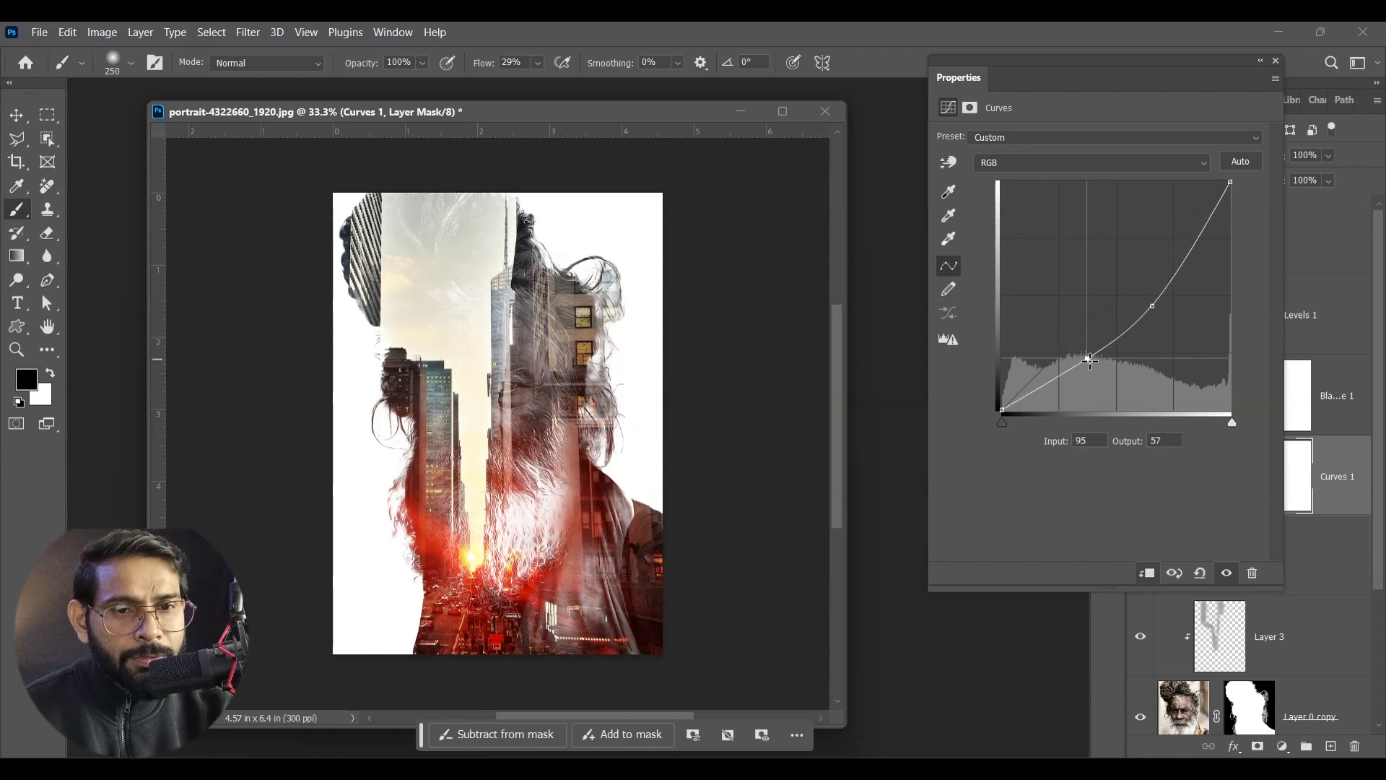
click(1276, 62)
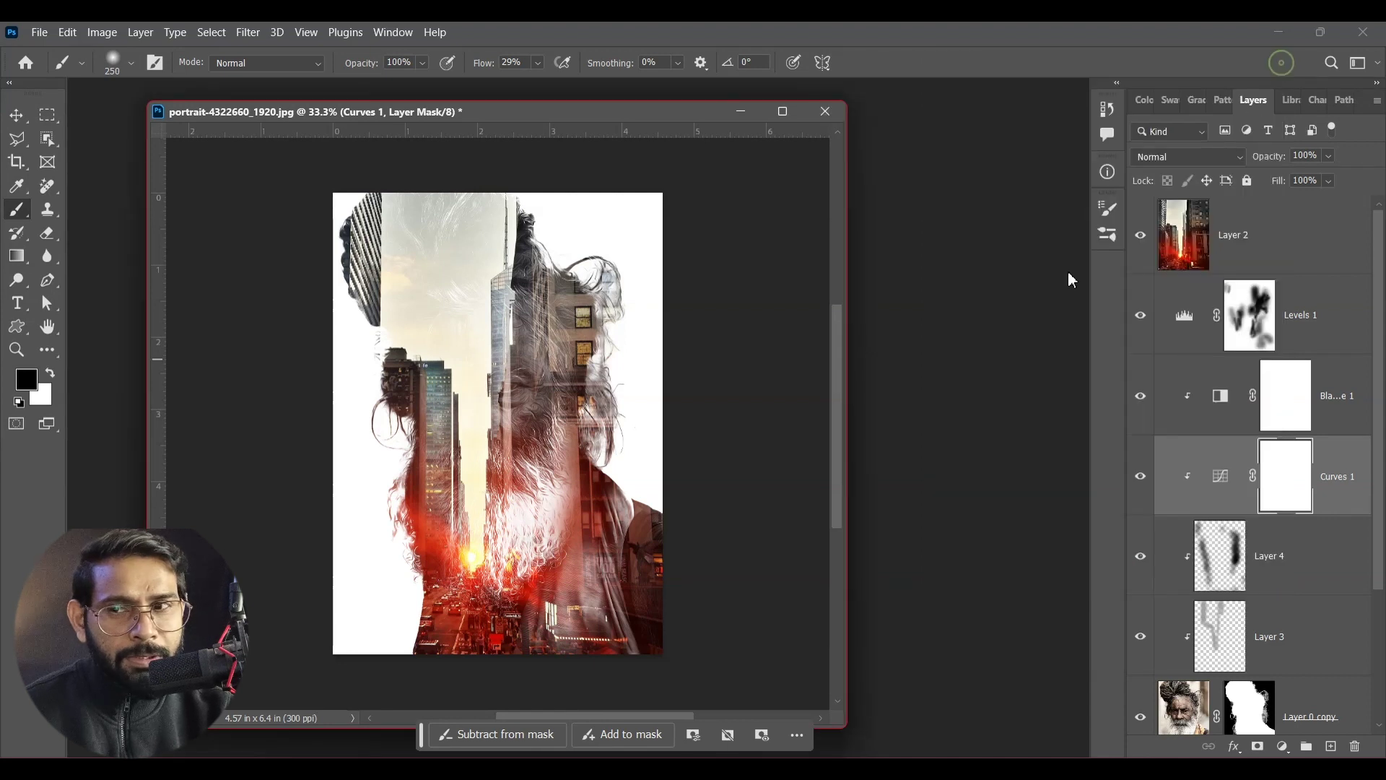
Apply the Camera Raw filter to the city street layer with Clarity -11 and Dehaze +11, also adjusting its Texture and Saturation
click(1267, 241)
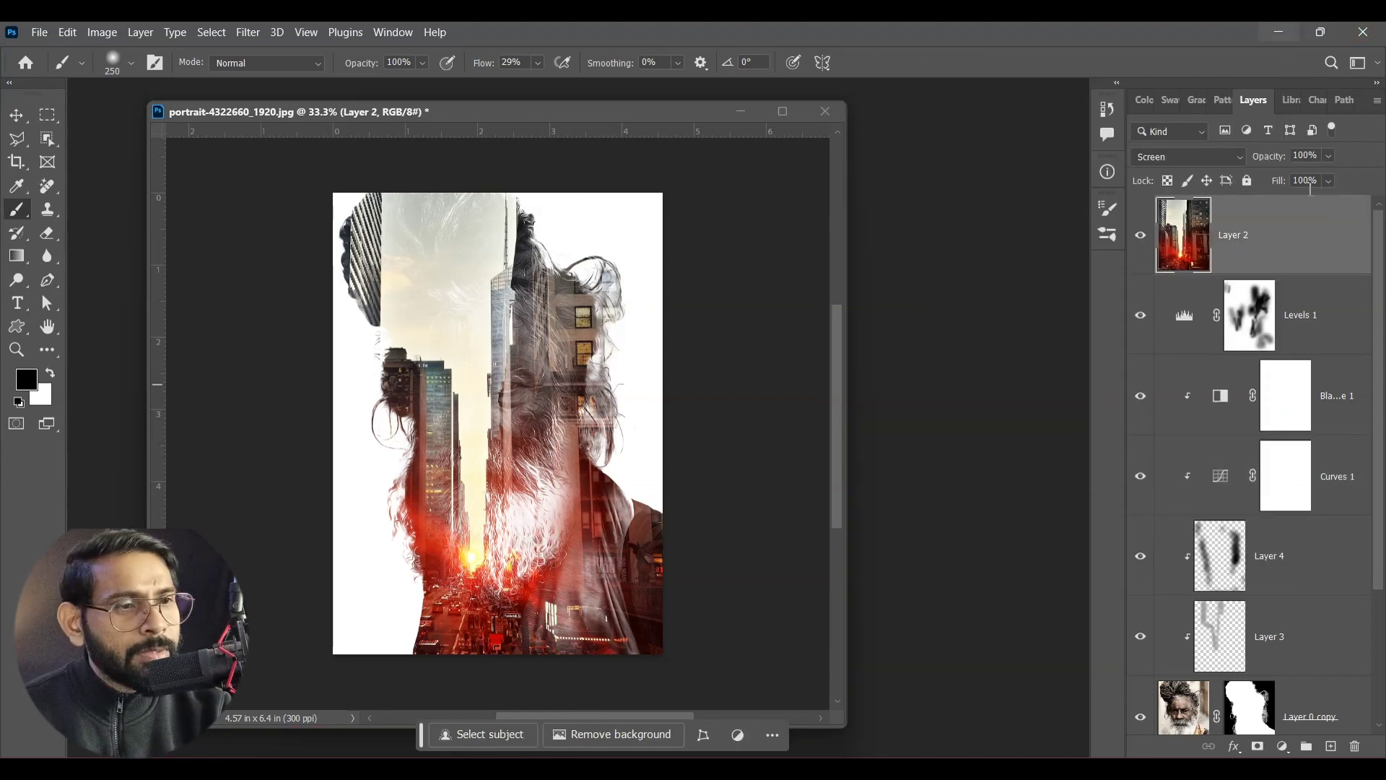
click(247, 33)
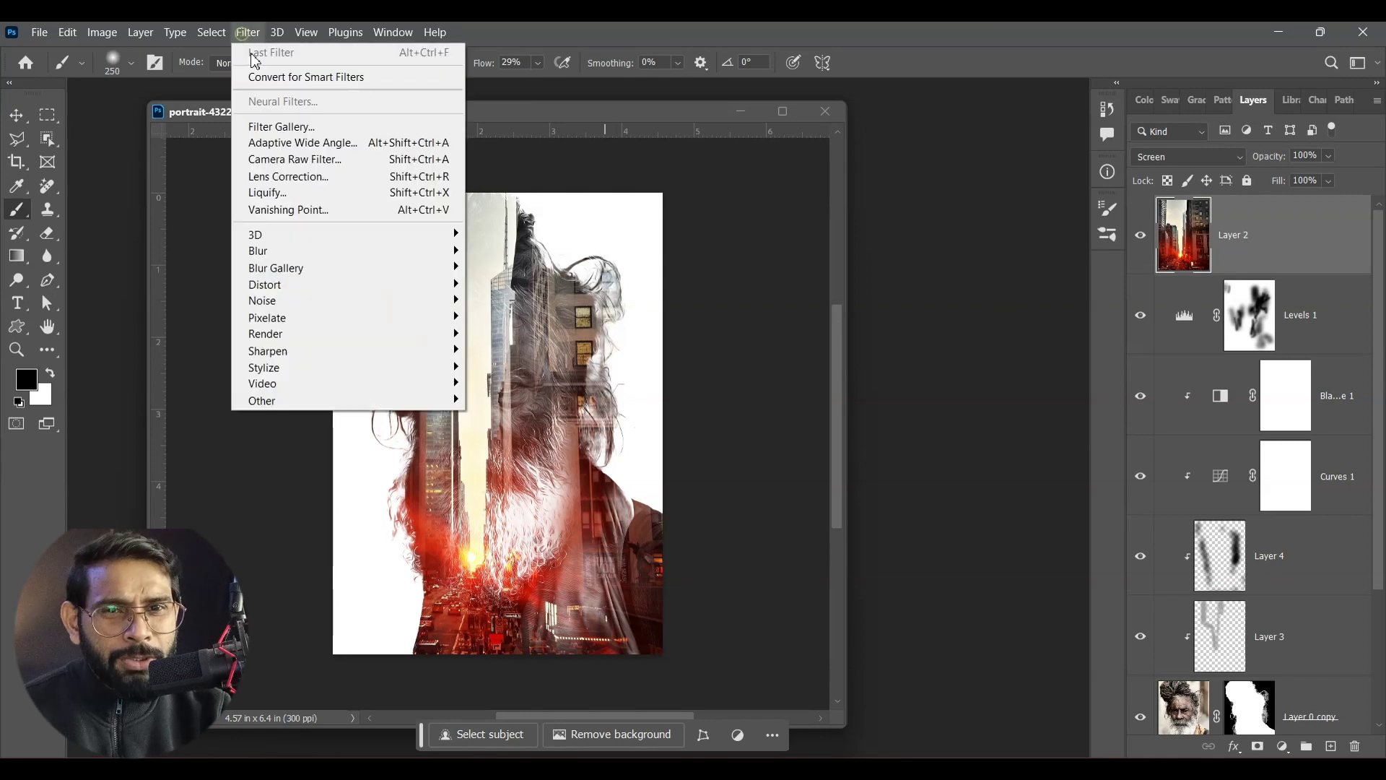
click(317, 160)
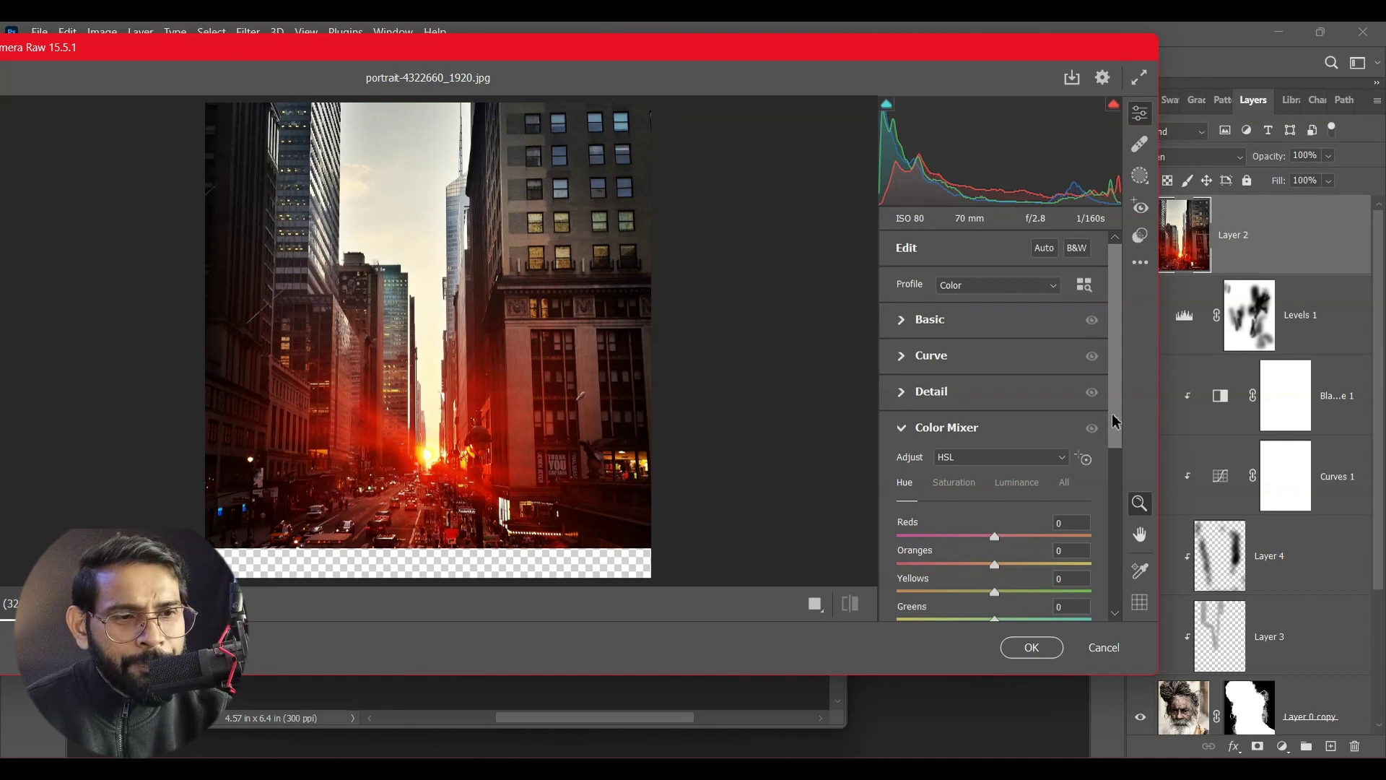
mouse_move(1116, 414)
mouse_down()
mouse_move(1115, 532)
mouse_move(1123, 420)
mouse_up()
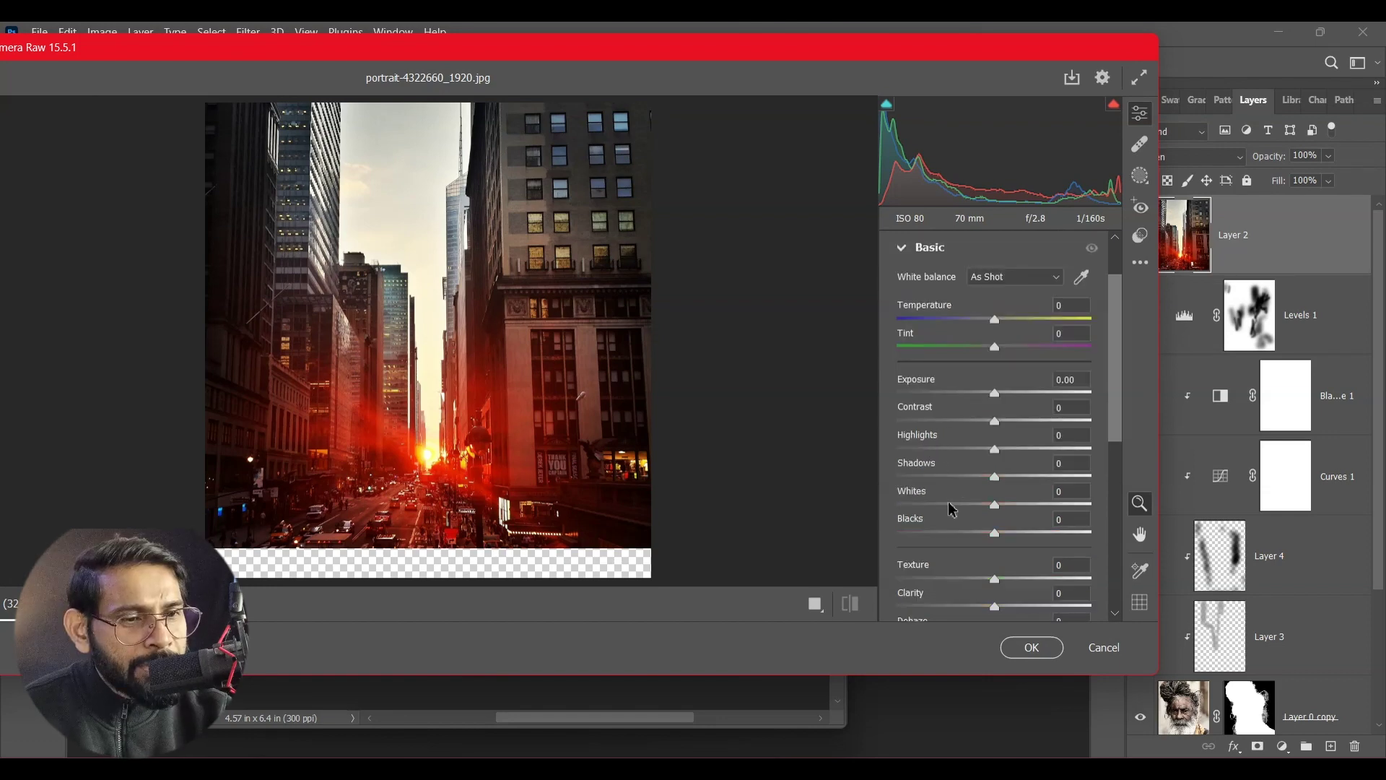
scroll(953, 509, down, 10)
scroll(963, 433, up, 4)
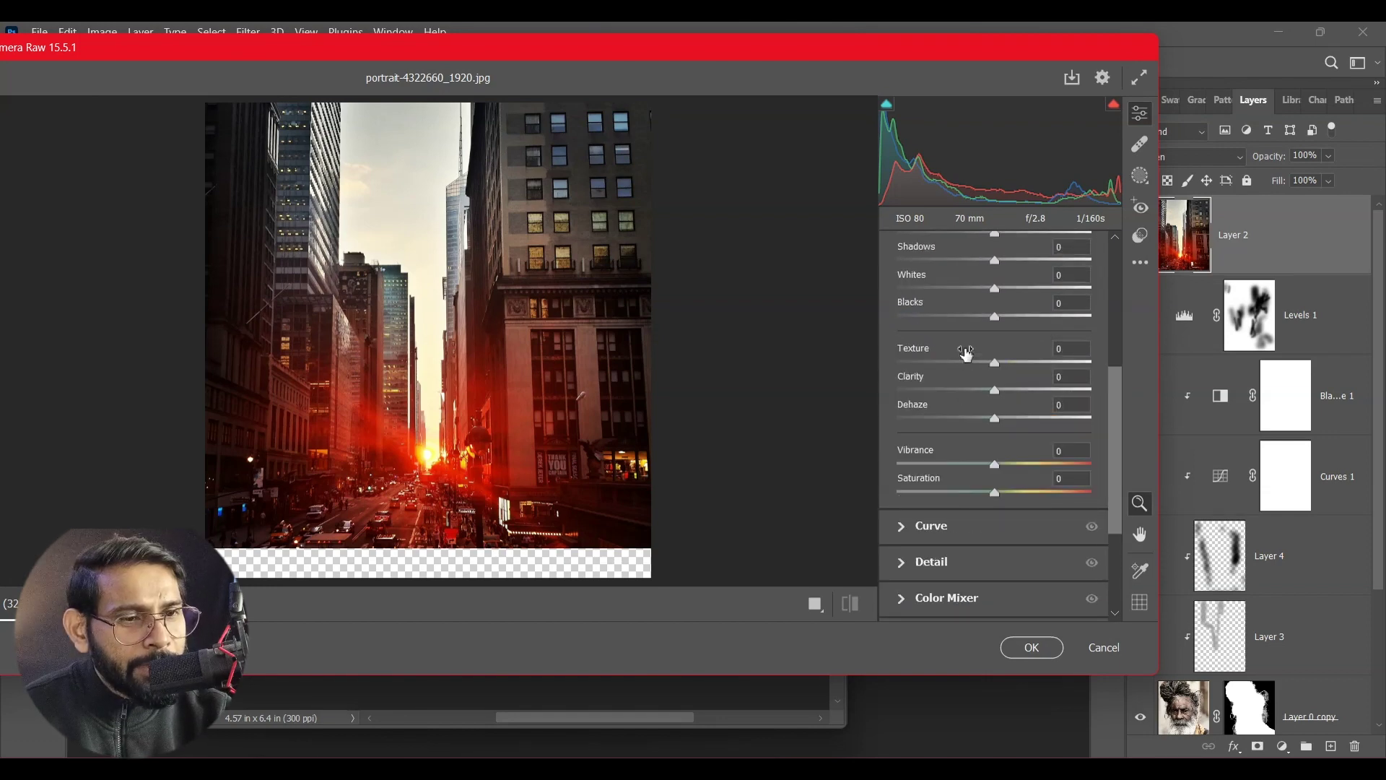
mouse_move(1003, 402)
mouse_down()
mouse_move(953, 396)
mouse_move(1008, 402)
mouse_move(976, 391)
mouse_move(1036, 421)
mouse_move(985, 414)
mouse_up()
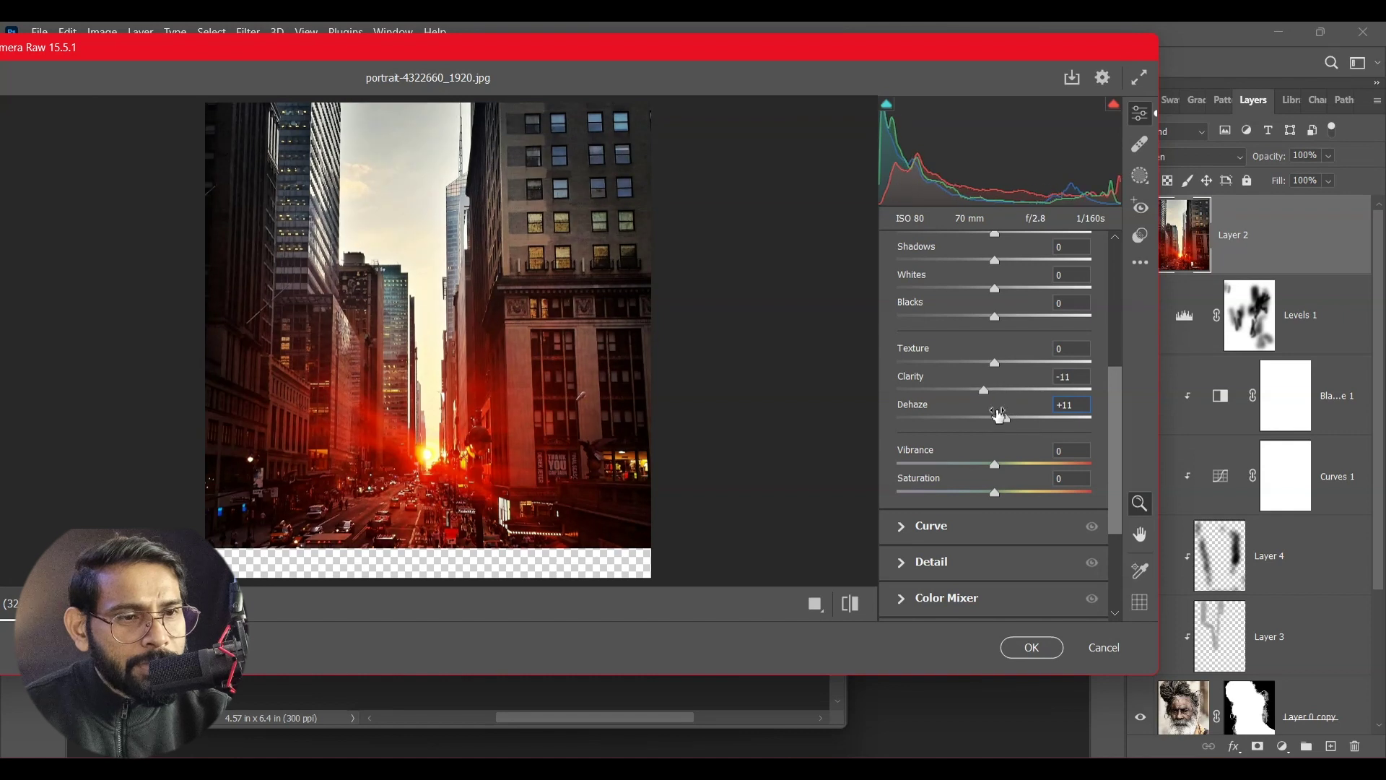
drag(997, 364, 1021, 484)
click(1032, 647)
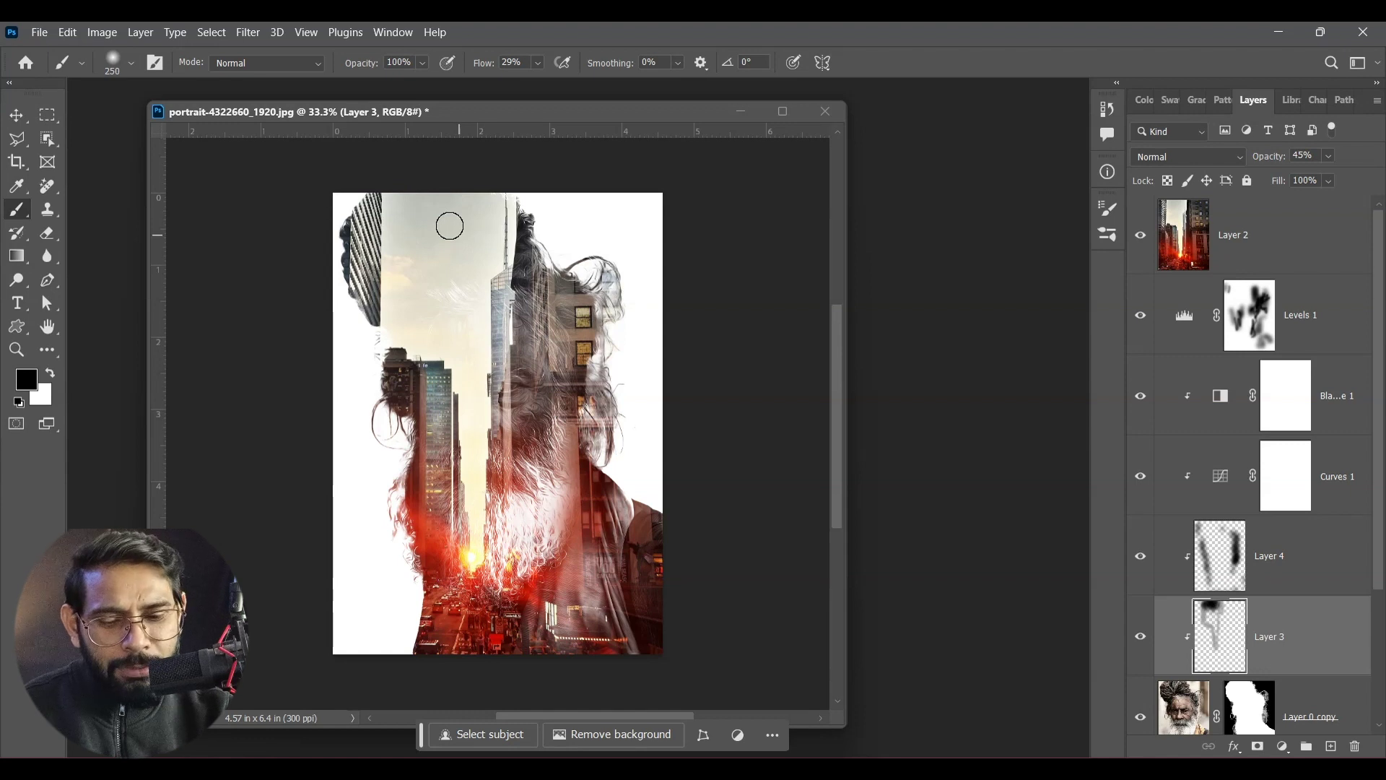
Paint white on Layer 4 over the sky inside the upper part of the head, using a brush size of 700
key(x)
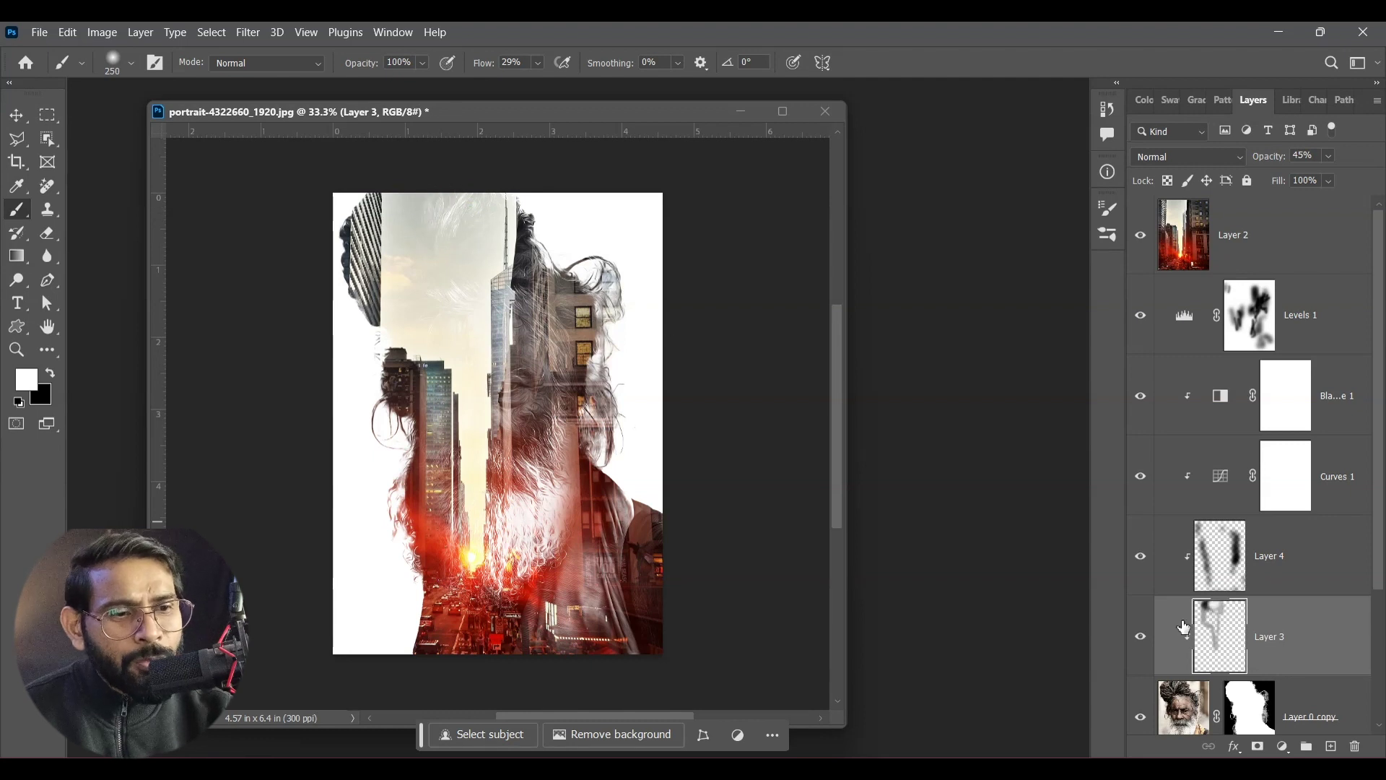
click(1218, 581)
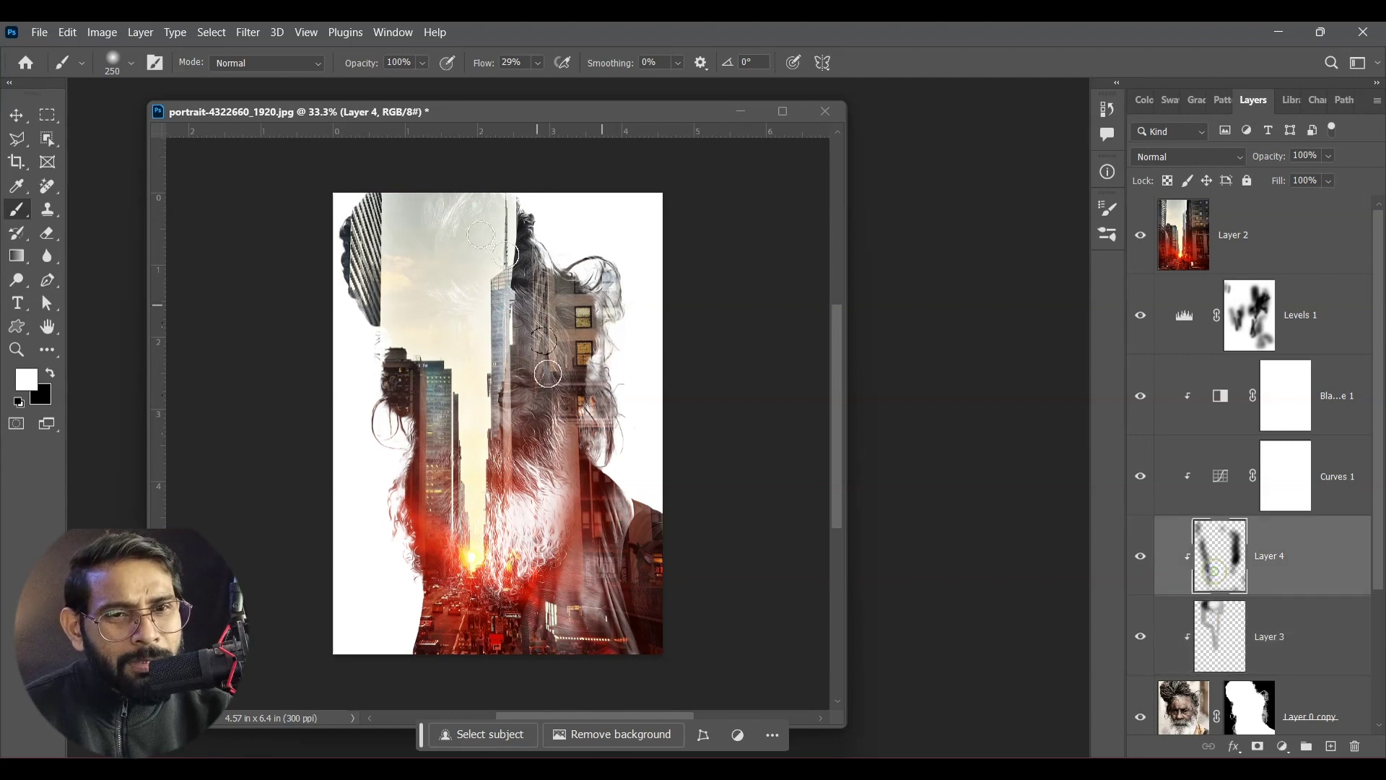
mouse_move(436, 178)
mouse_down()
mouse_move(434, 210)
mouse_move(466, 232)
mouse_up()
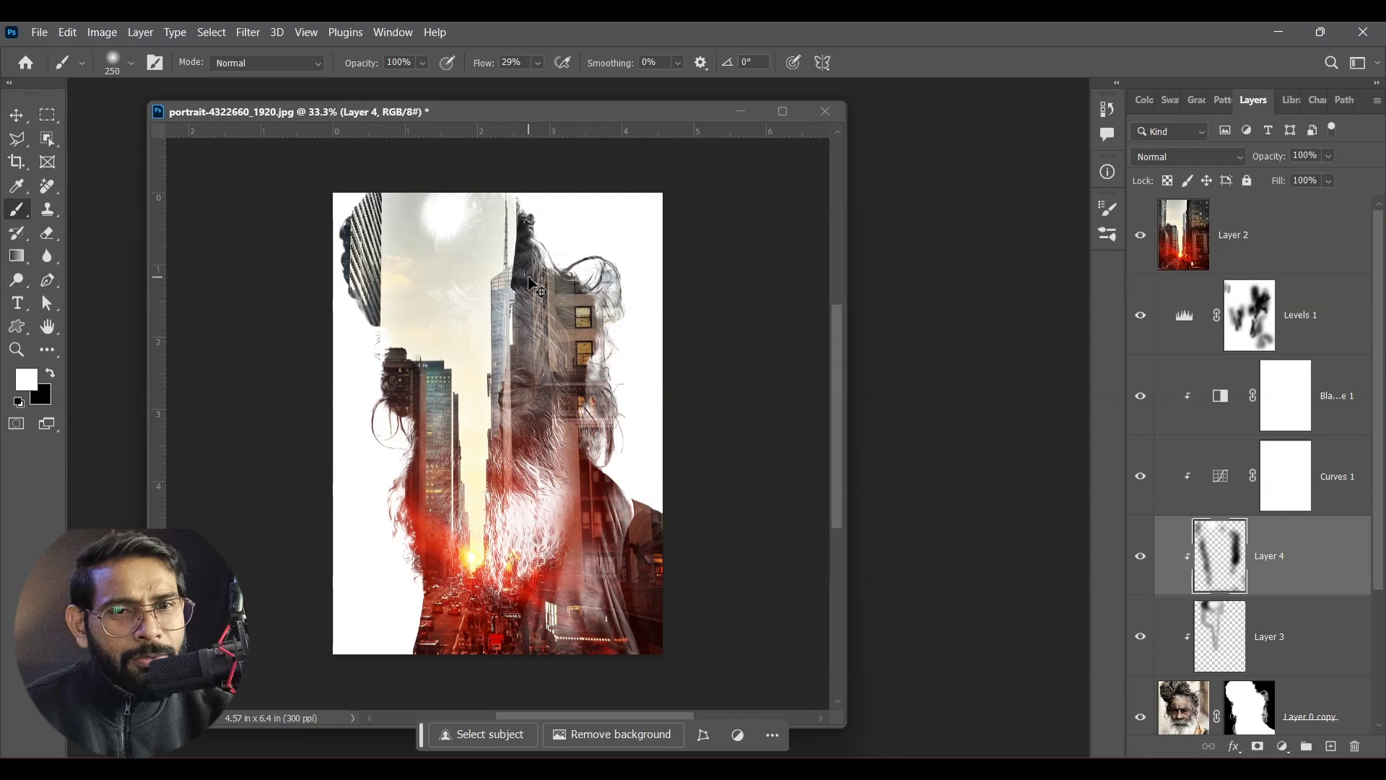
key(ctrl+z)
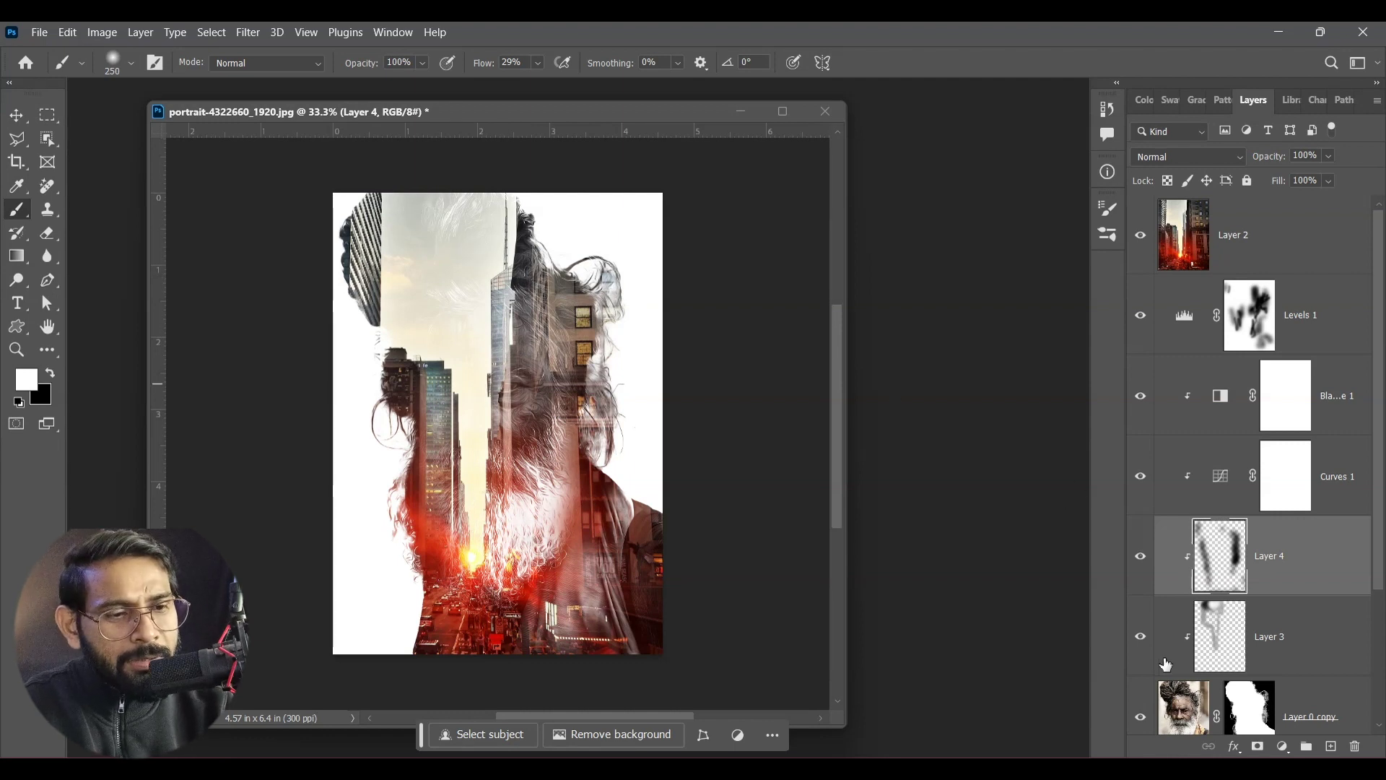
mouse_move(430, 241)
mouse_down()
mouse_move(442, 219)
mouse_move(422, 221)
mouse_move(490, 219)
mouse_move(416, 321)
mouse_up()
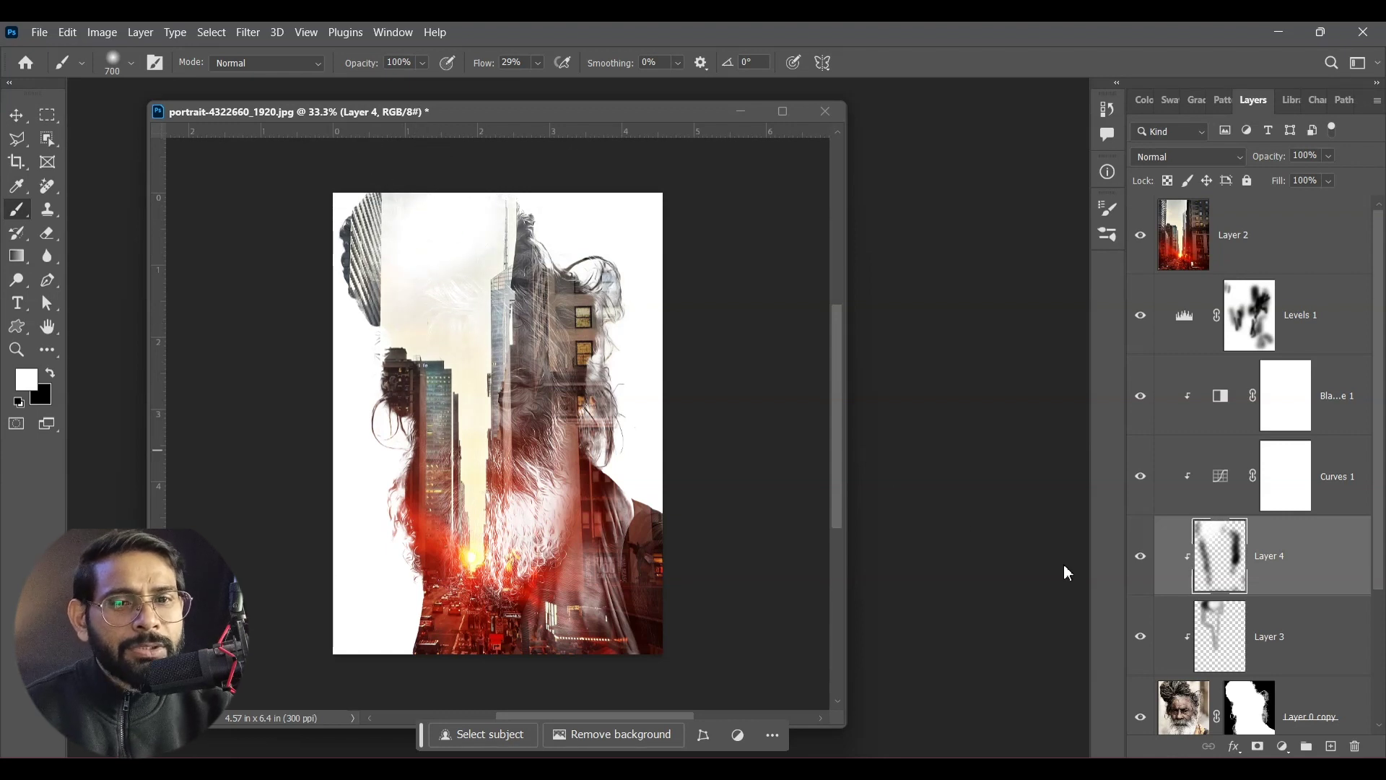
Add a clipped Brightness/Contrast adjustment directly above the Layer 0 copy portrait with Brightness 37 and Contrast 27
key(v)
scroll(1264, 577, down, 3)
click(1334, 519)
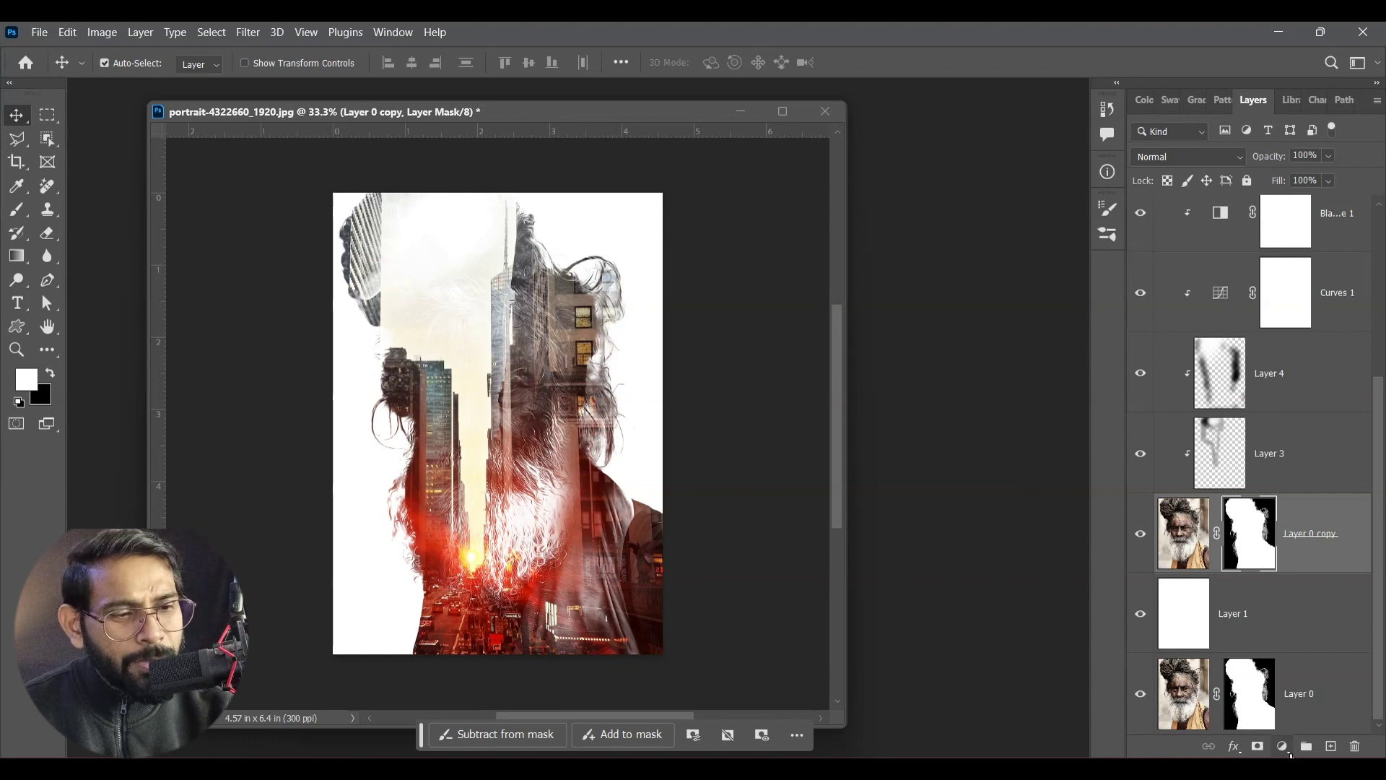
click(1285, 749)
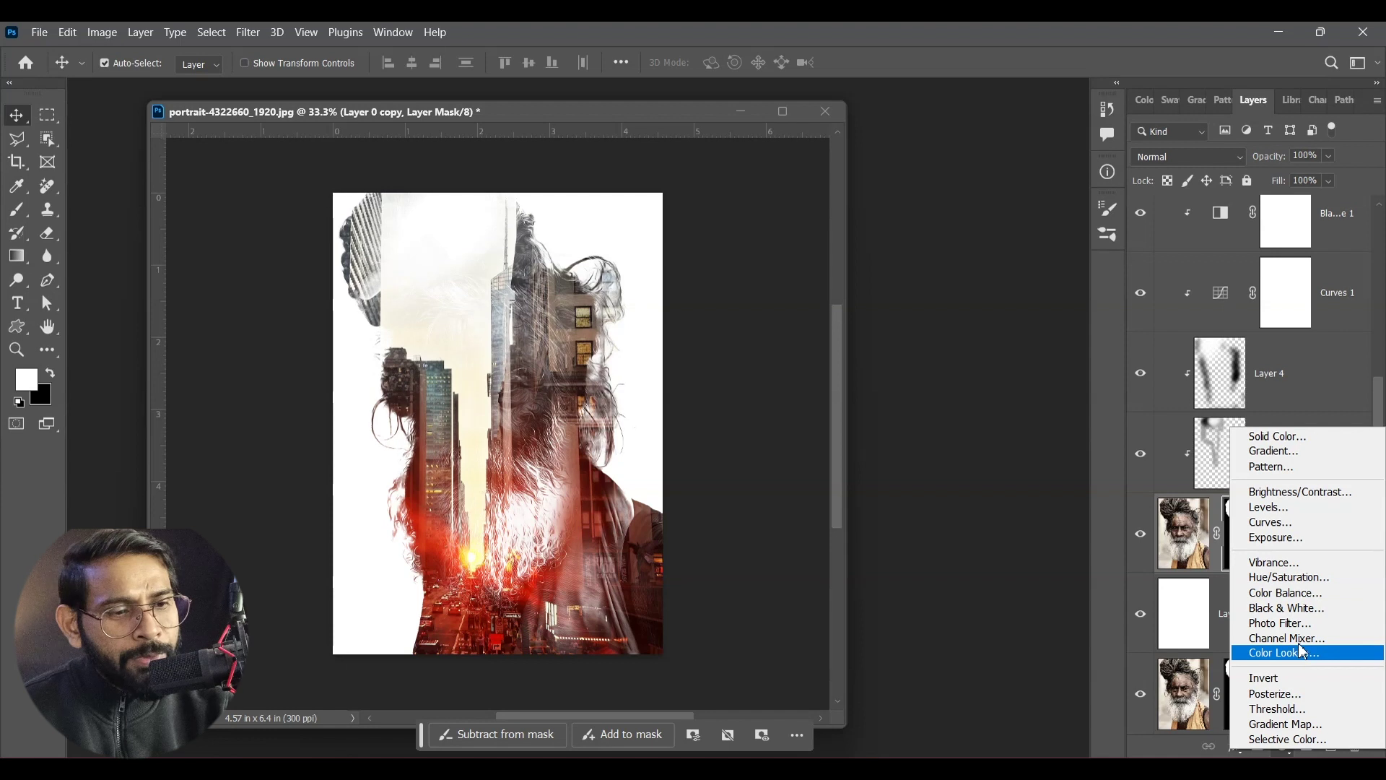
click(1273, 494)
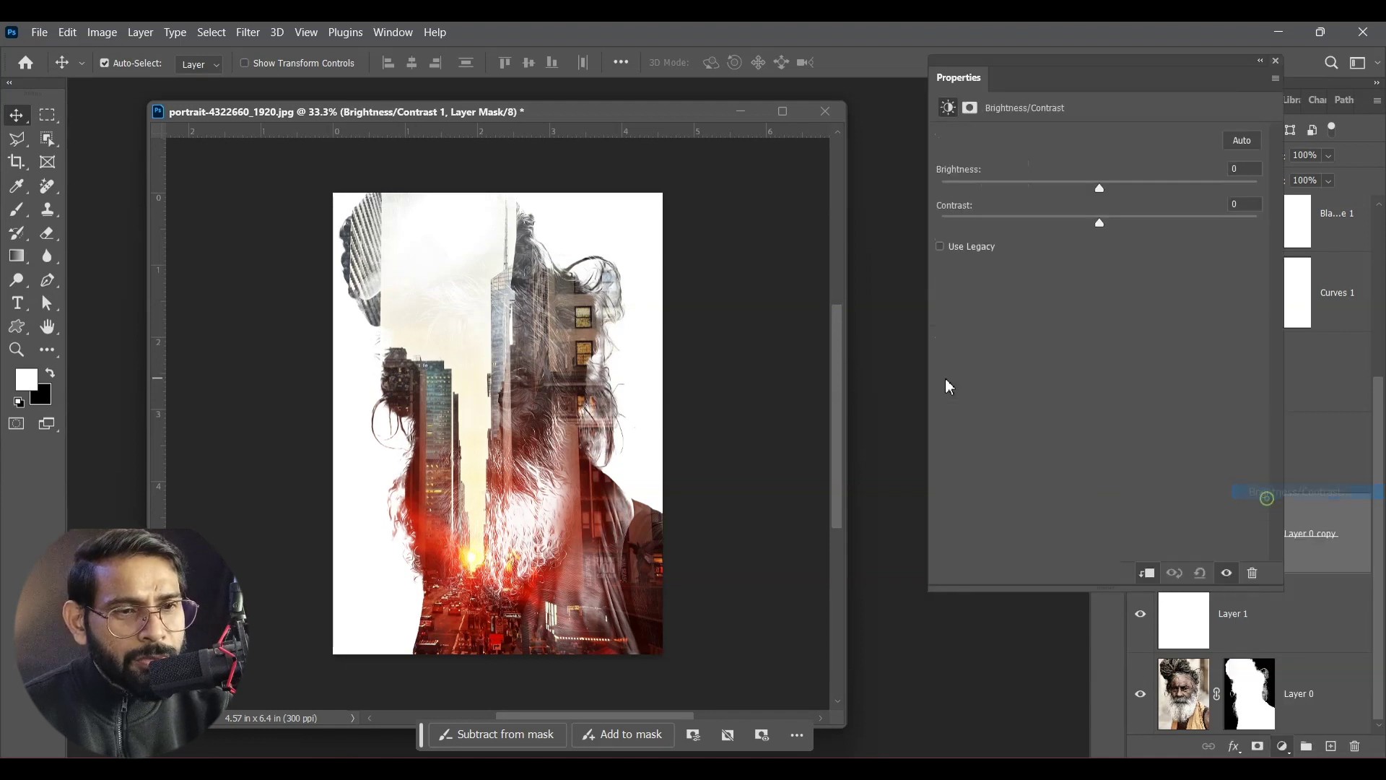
drag(1095, 192, 1143, 218)
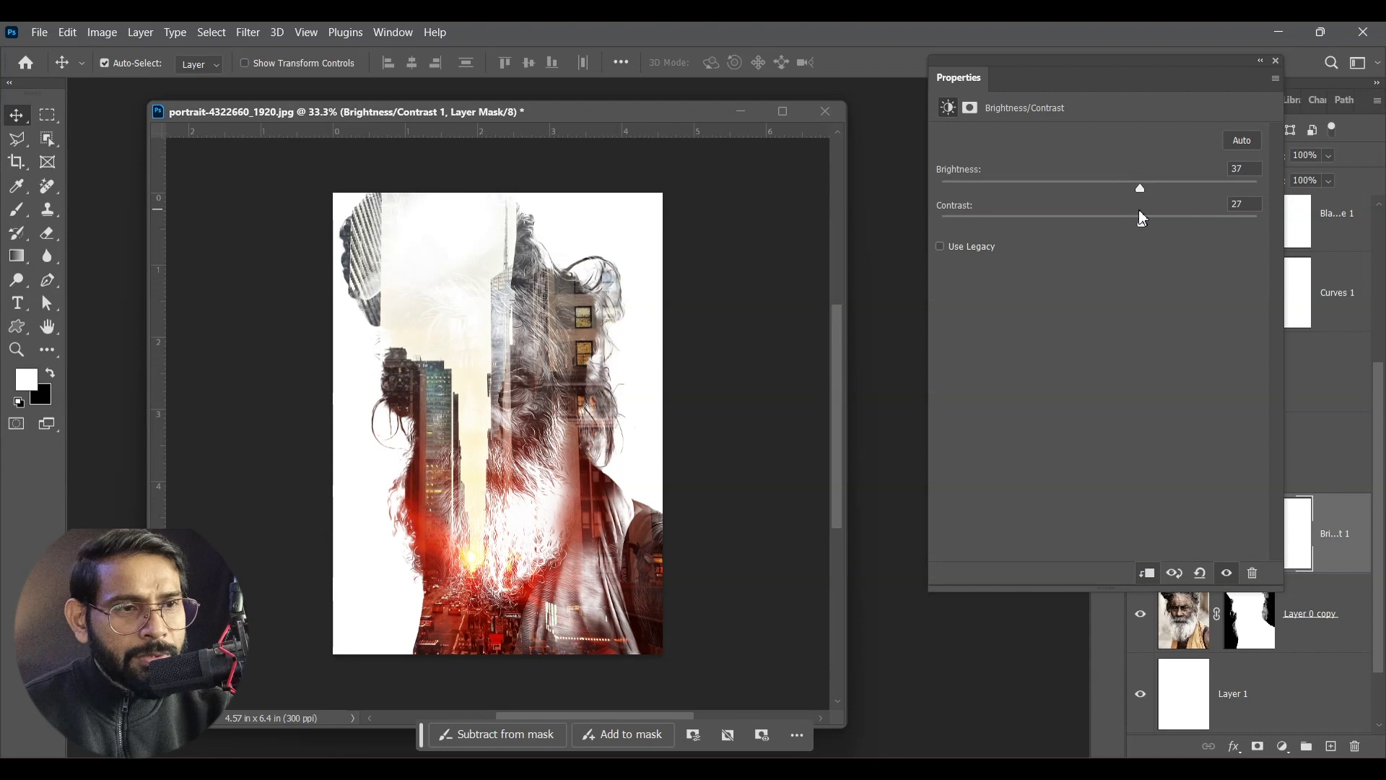
click(1276, 60)
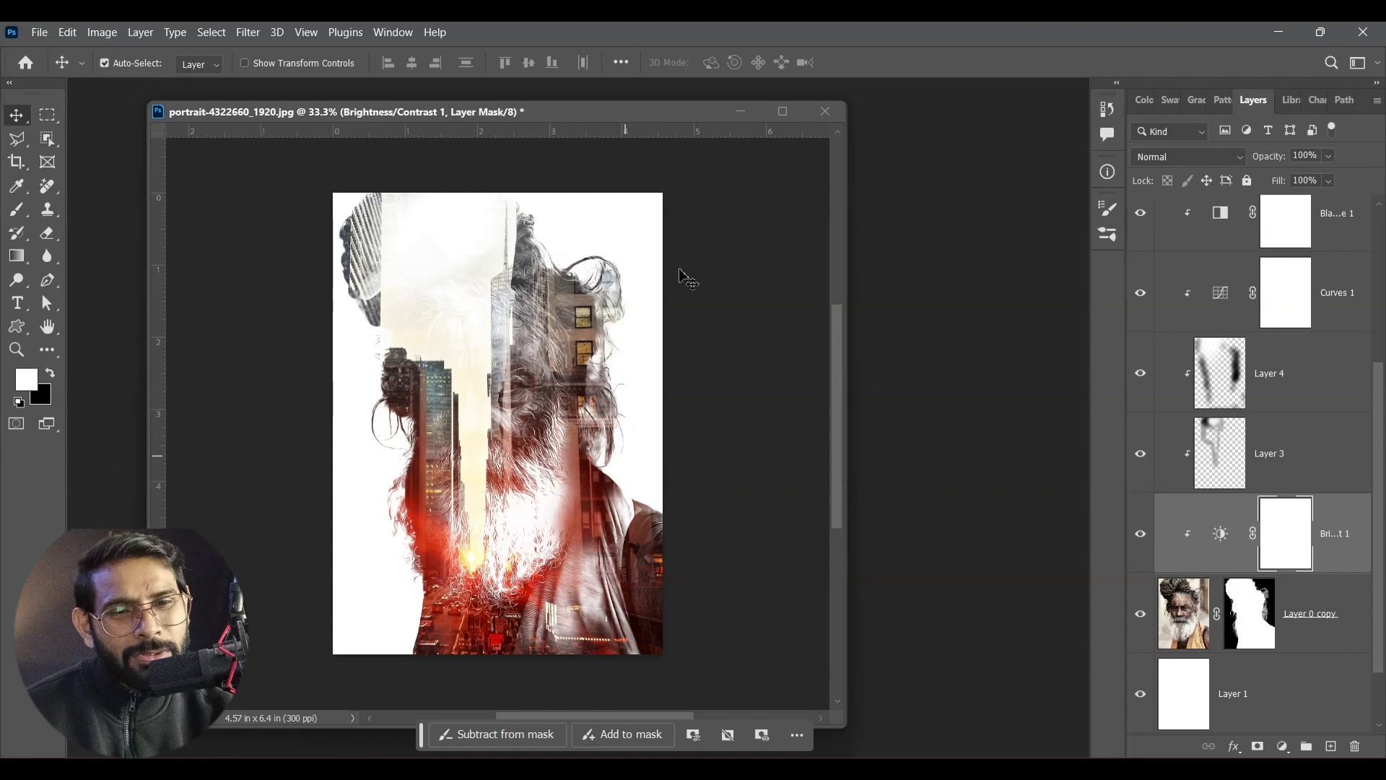
Add a Color Lookup adjustment above the city street layer and load the 2Strip.look 3D LUT
click(813, 346)
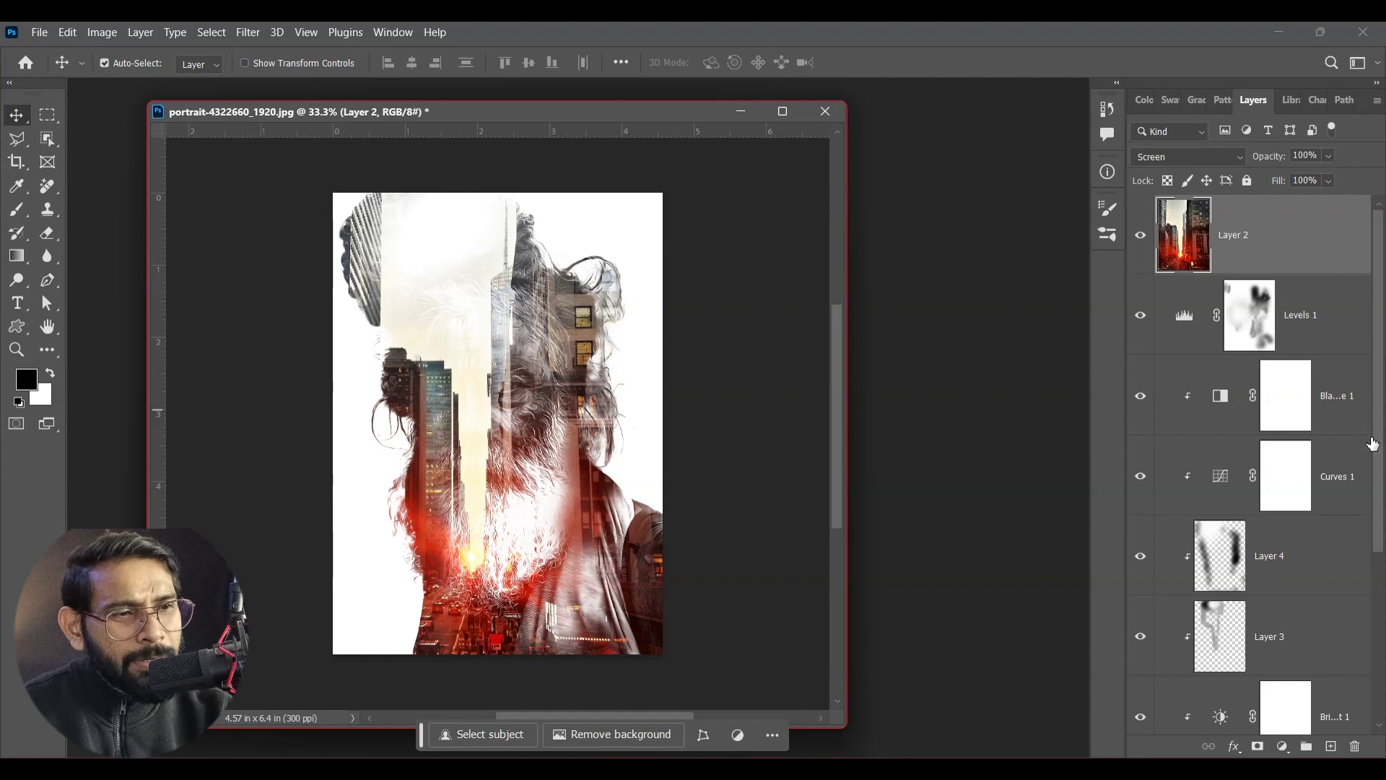
click(1283, 747)
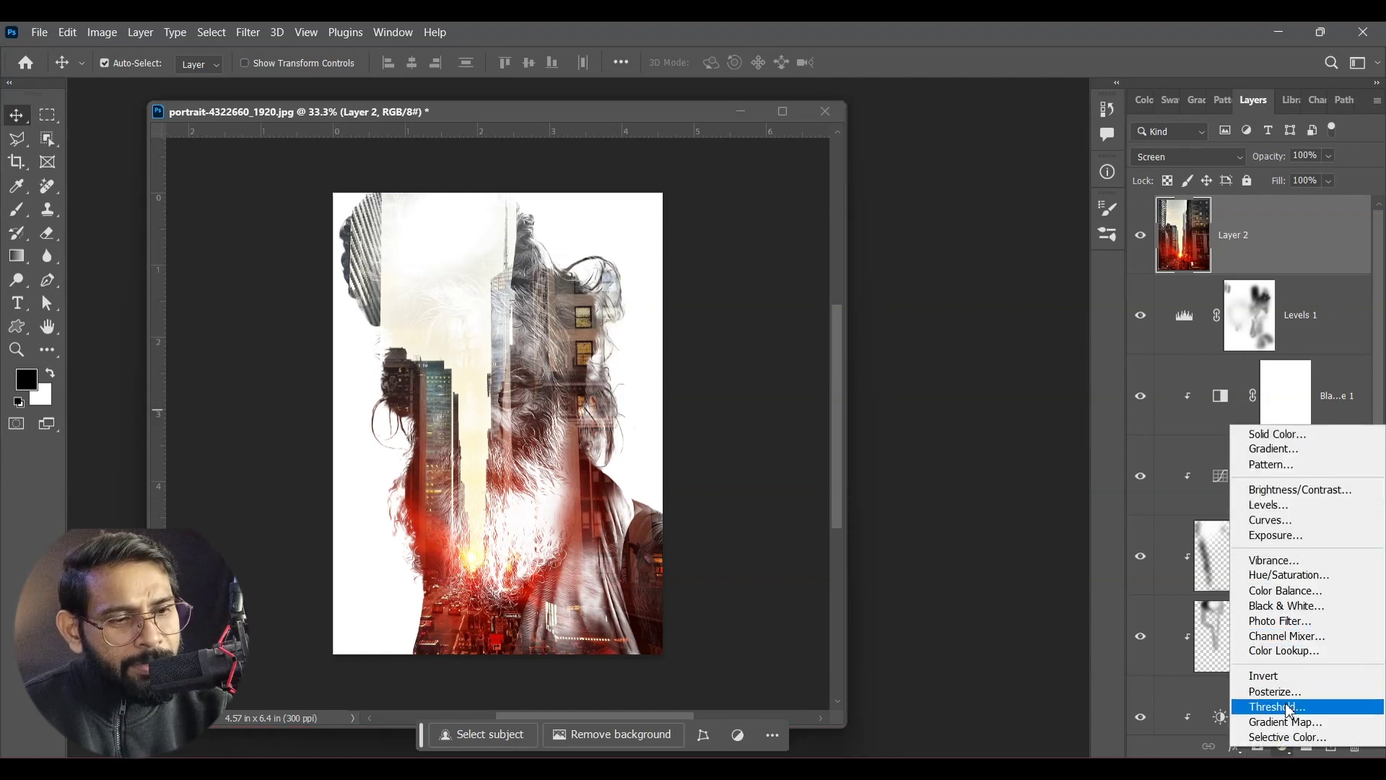
click(1292, 655)
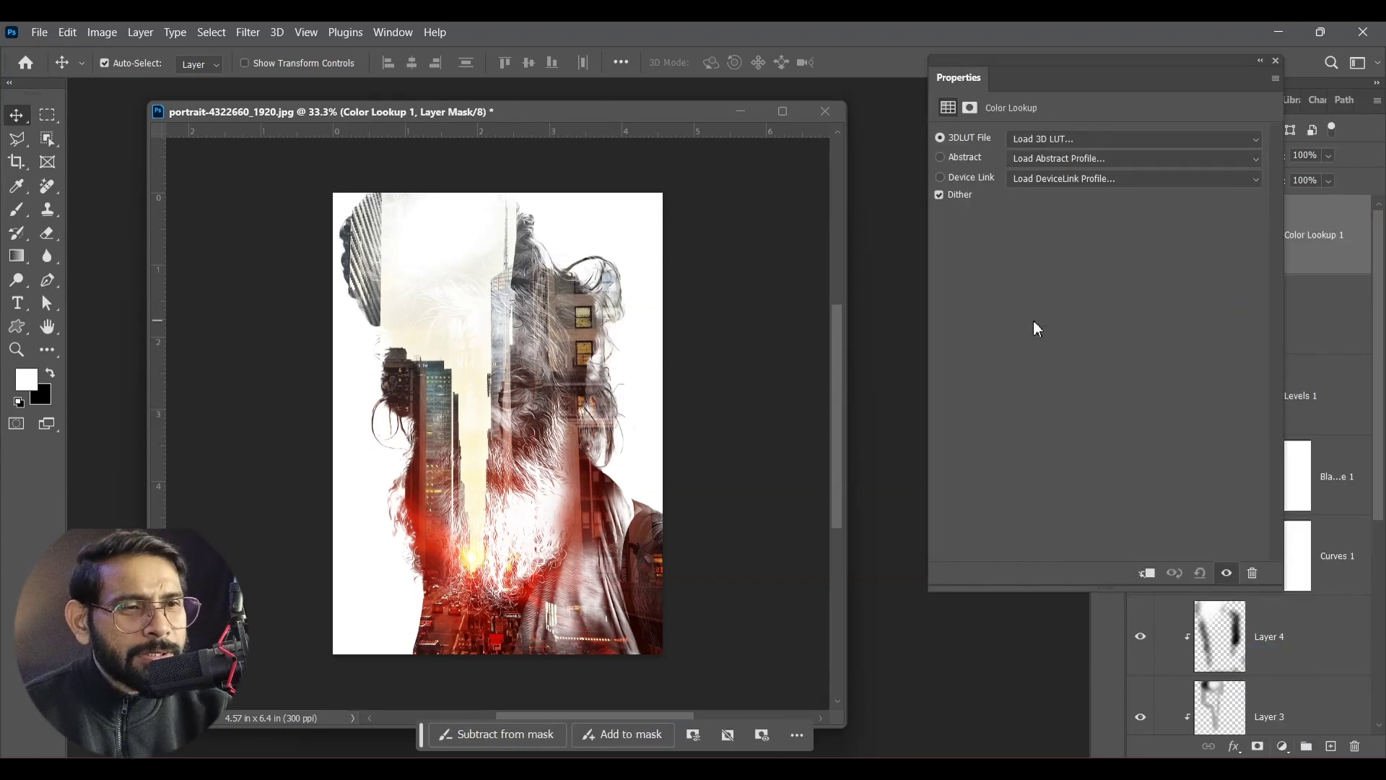
click(1086, 140)
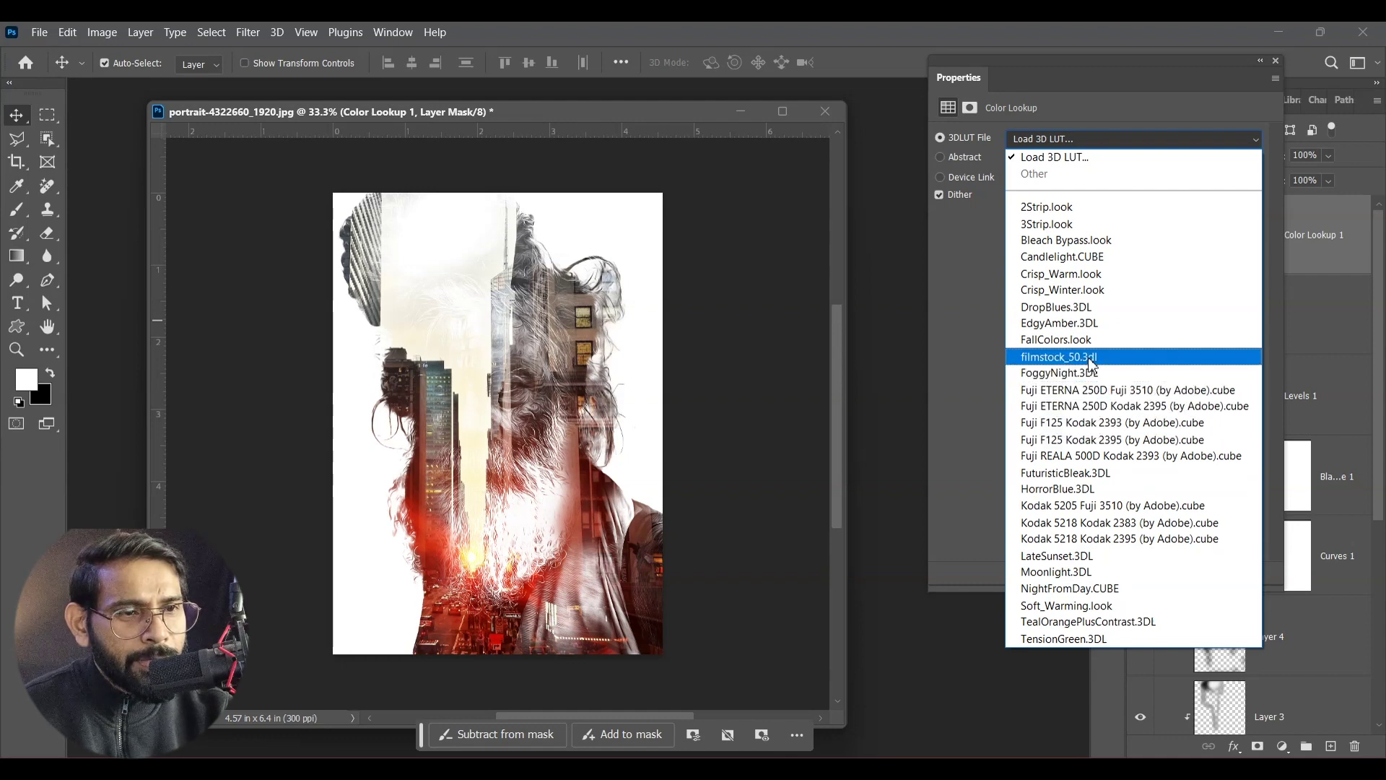
click(1075, 227)
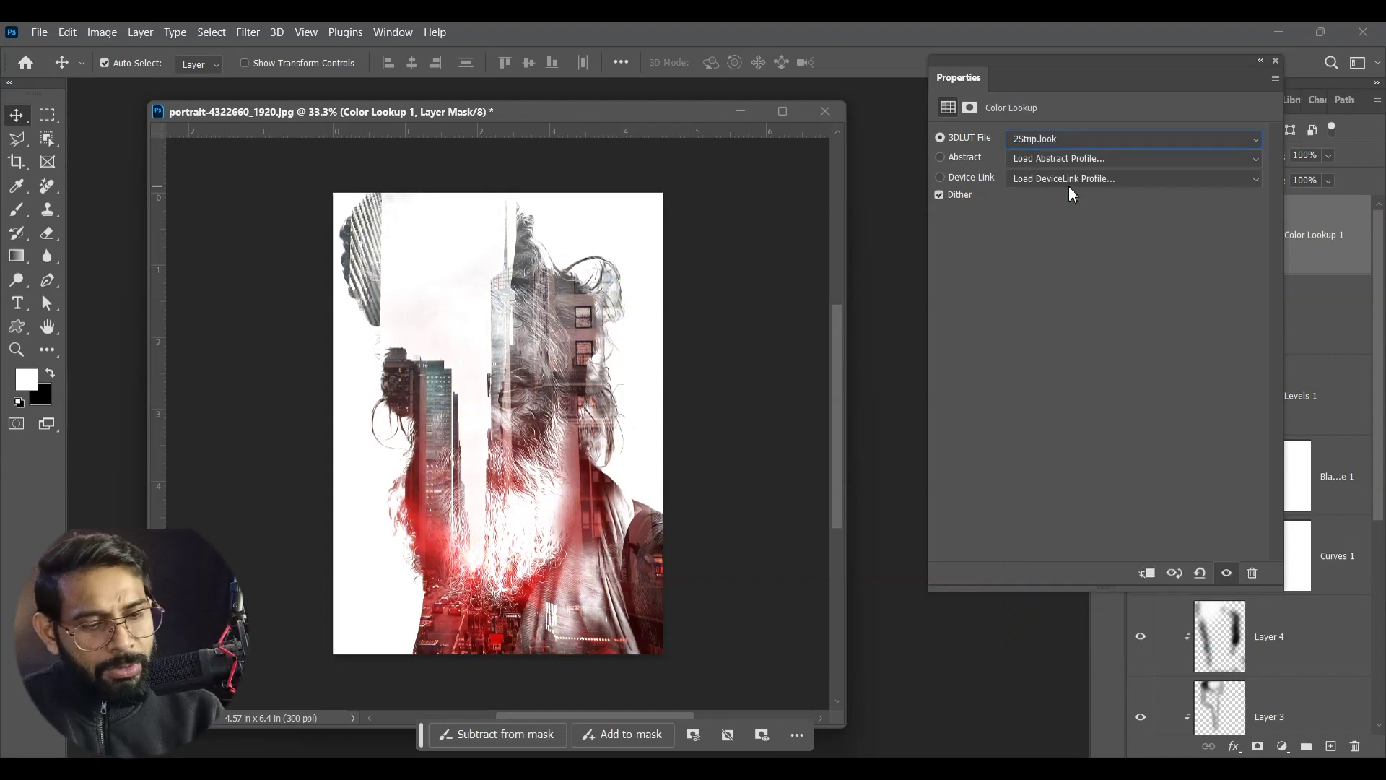
Cycle the Color Lookup through further 3D LUTs, including Candlelight.CUBE, DropBlues.3DL and FoggyNight.3DL, to choose a color grade
key(Down)
key(Down)
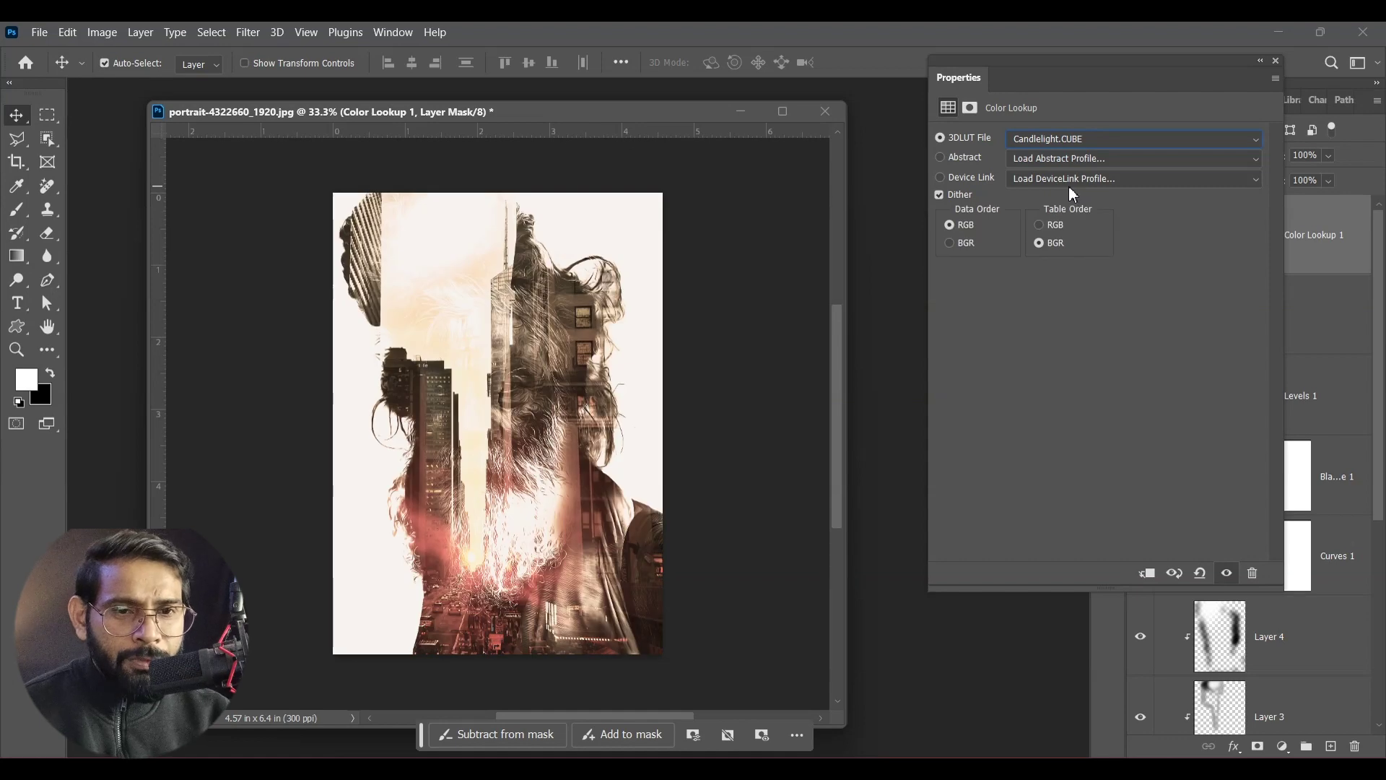
key(Down)
key(Down)
key(Down)
key(Down)
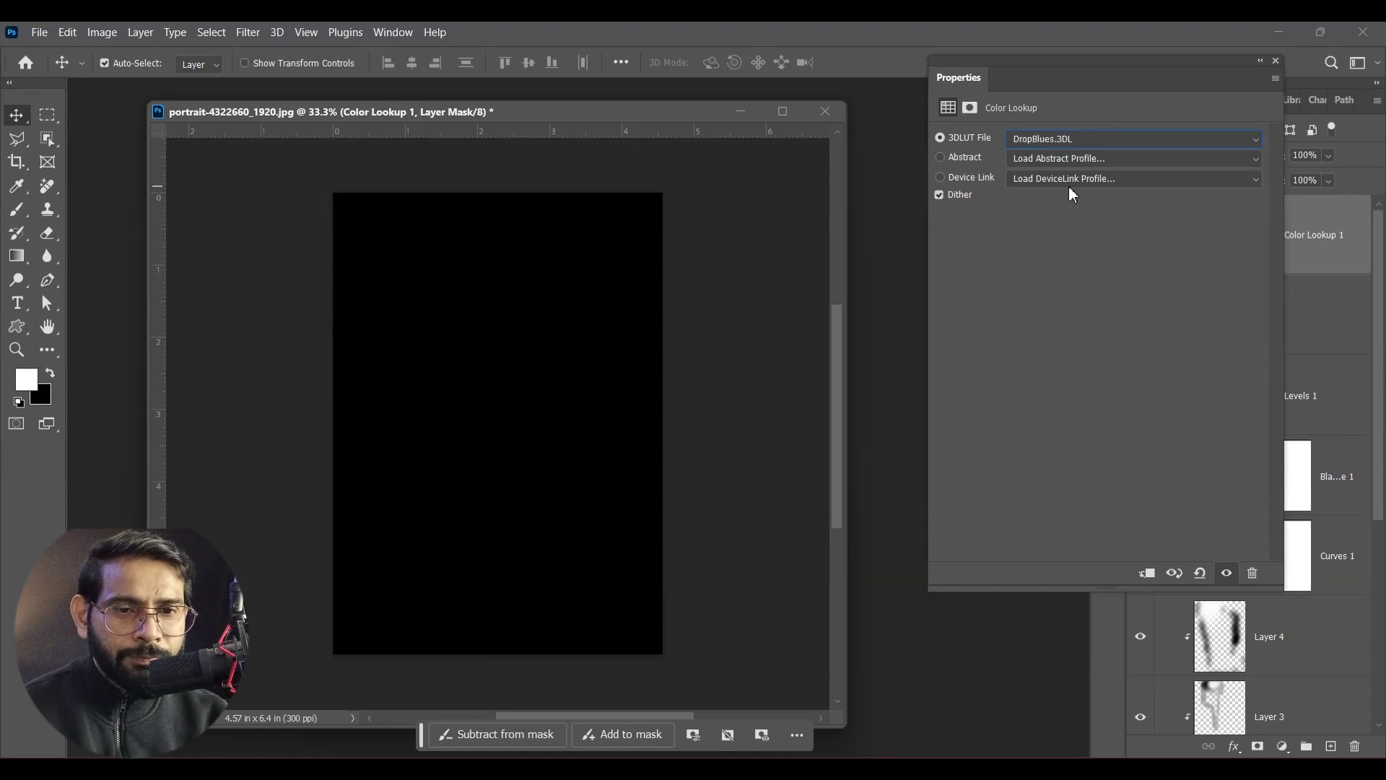
key(Down)
key(Down)
key(Down)
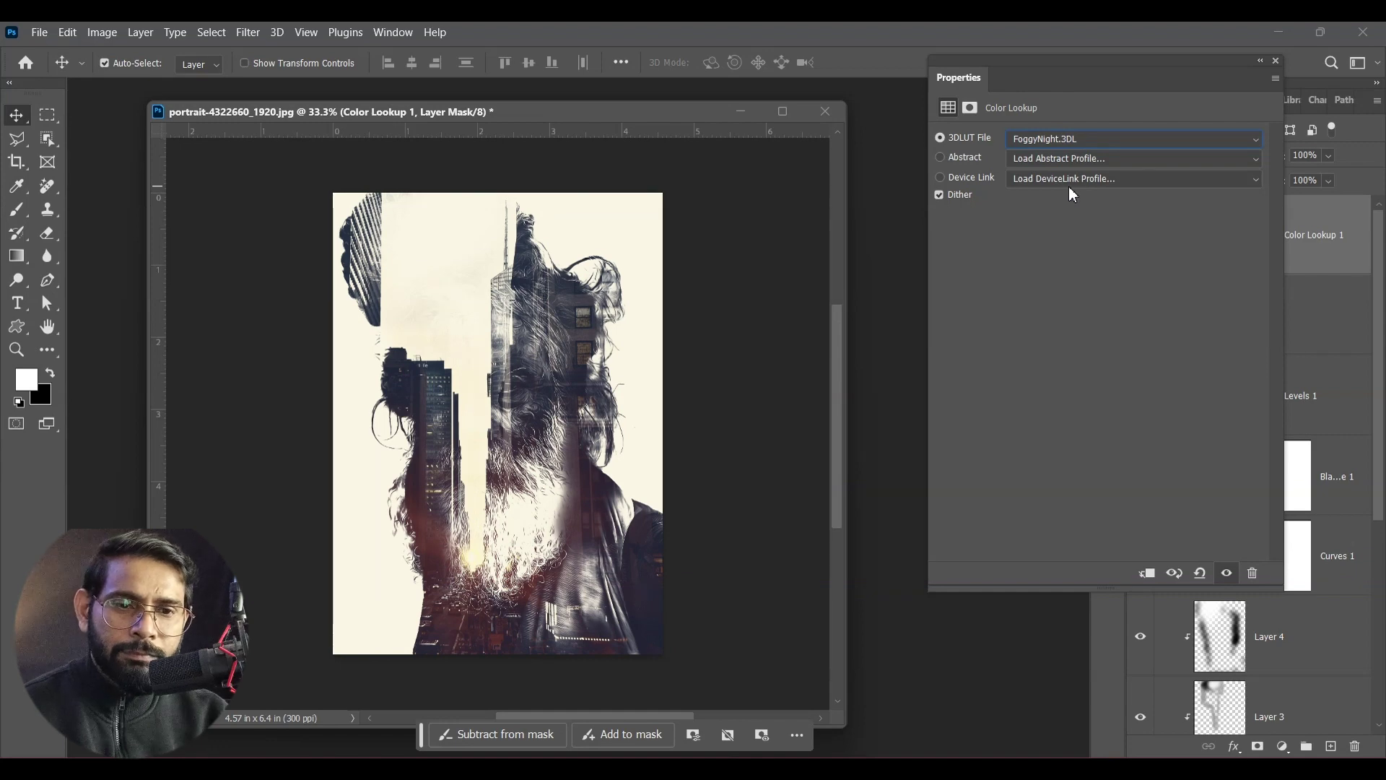
key(Down)
key(Down)
key(Down)
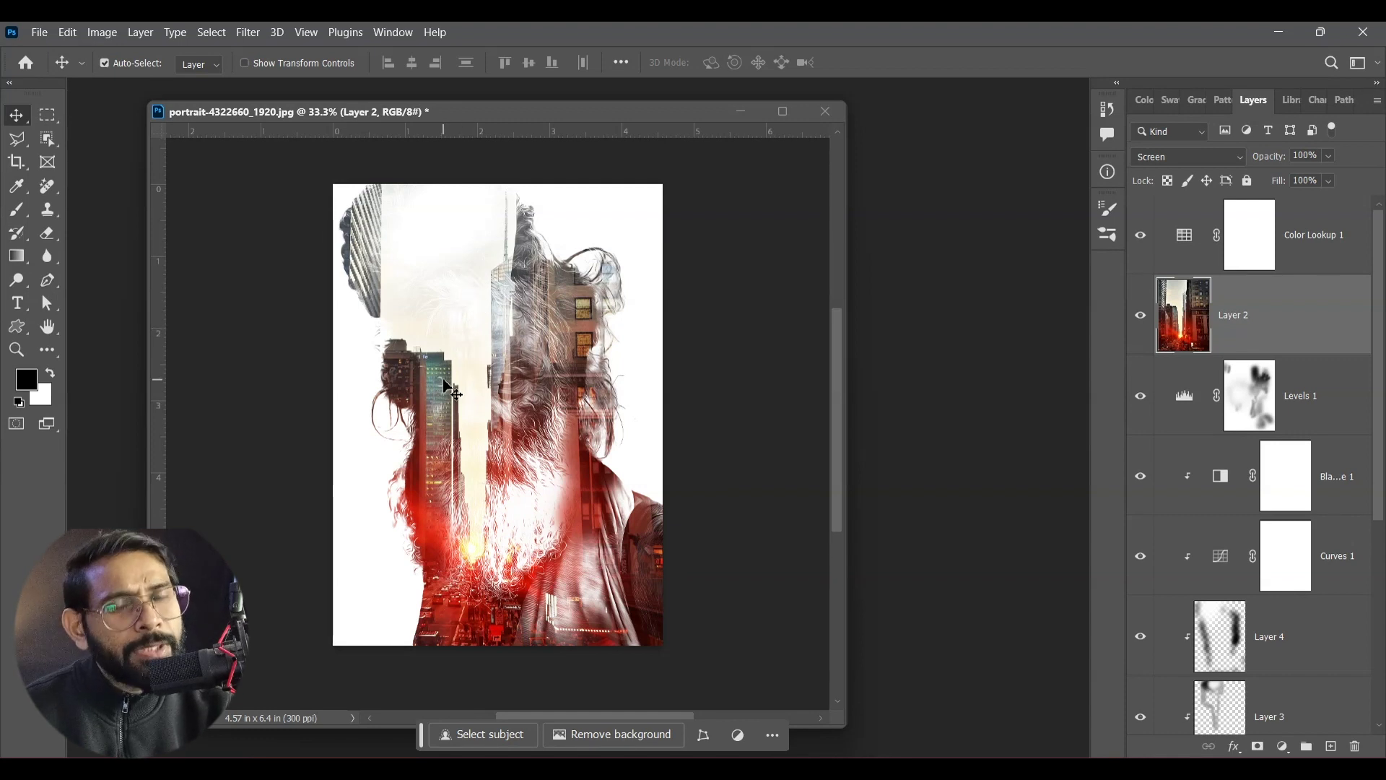
Open the fox-4589927_1920.jpg photo and select the fox automatically with Select Subject
key(f)
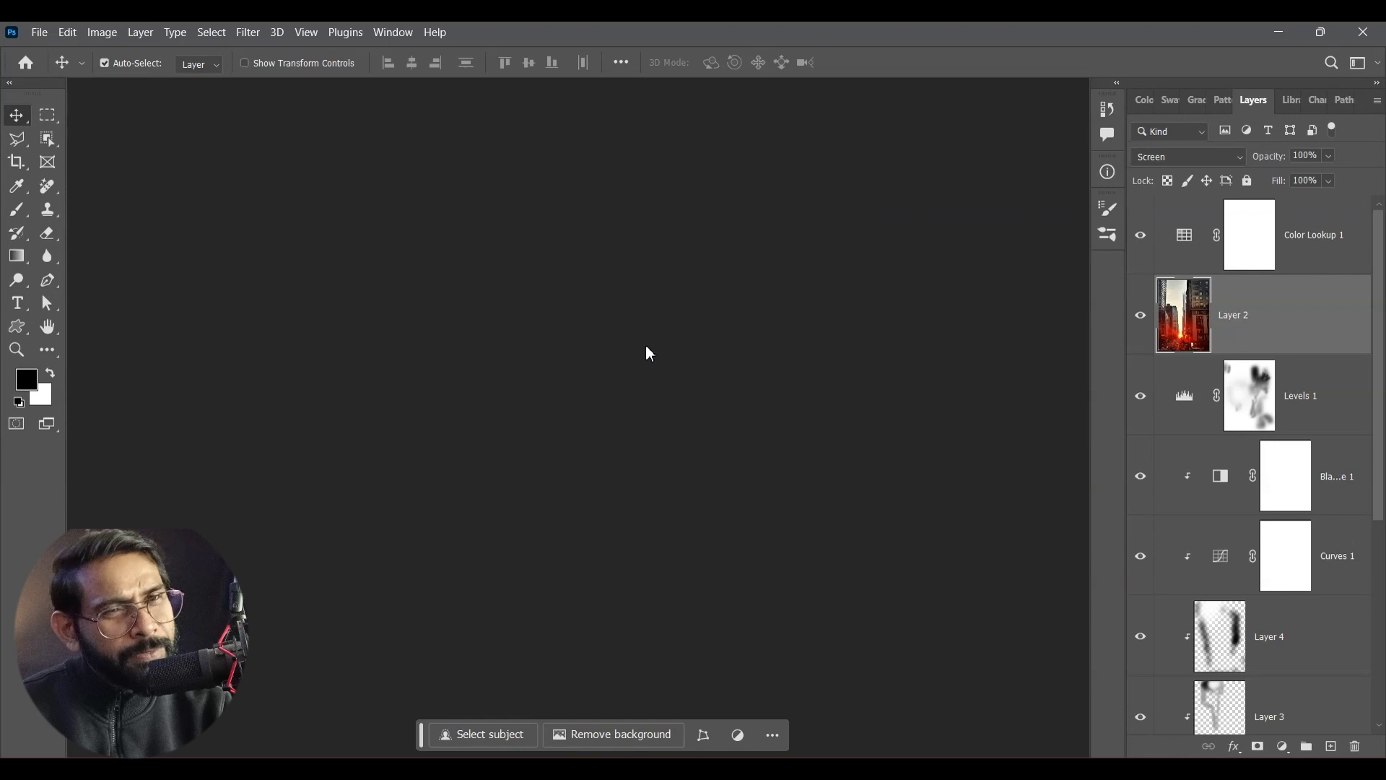
key(ctrl+o)
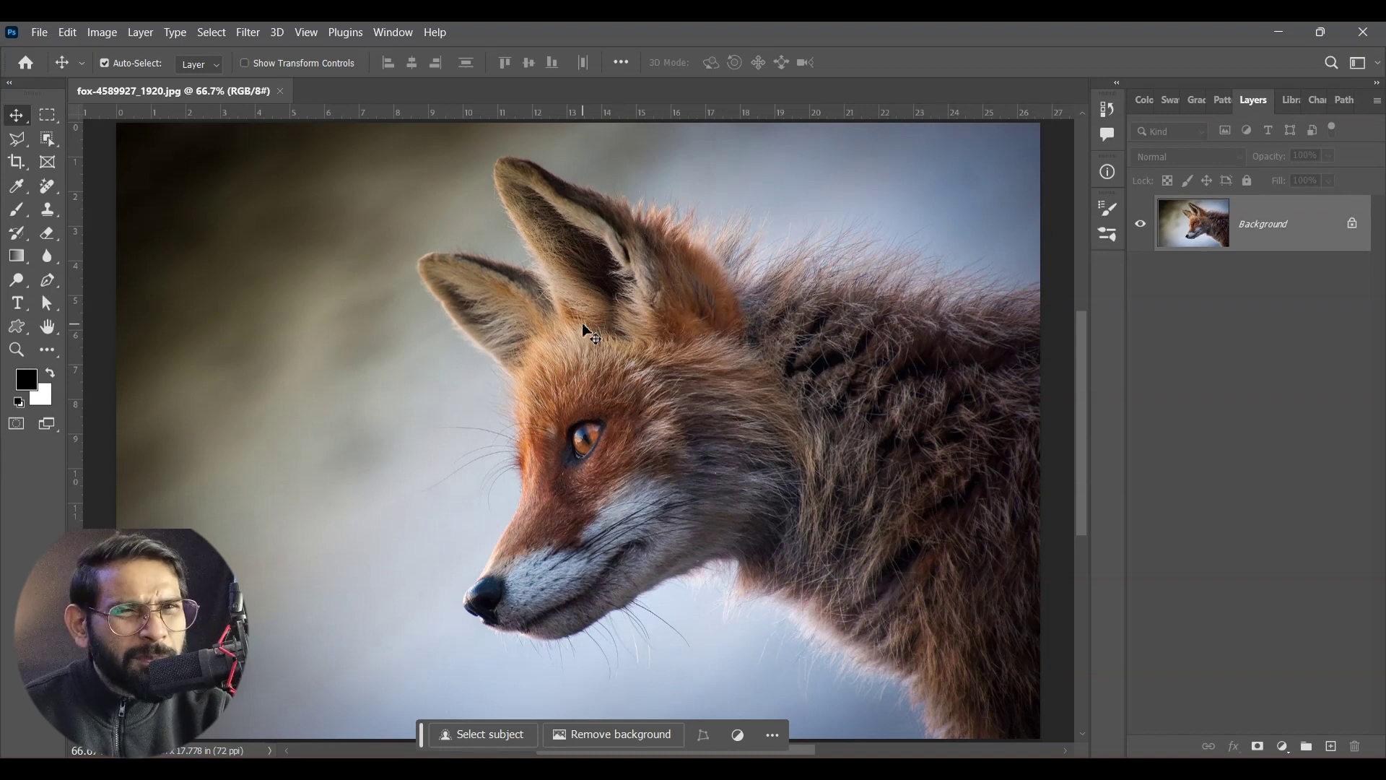
click(48, 140)
right_click(47, 135)
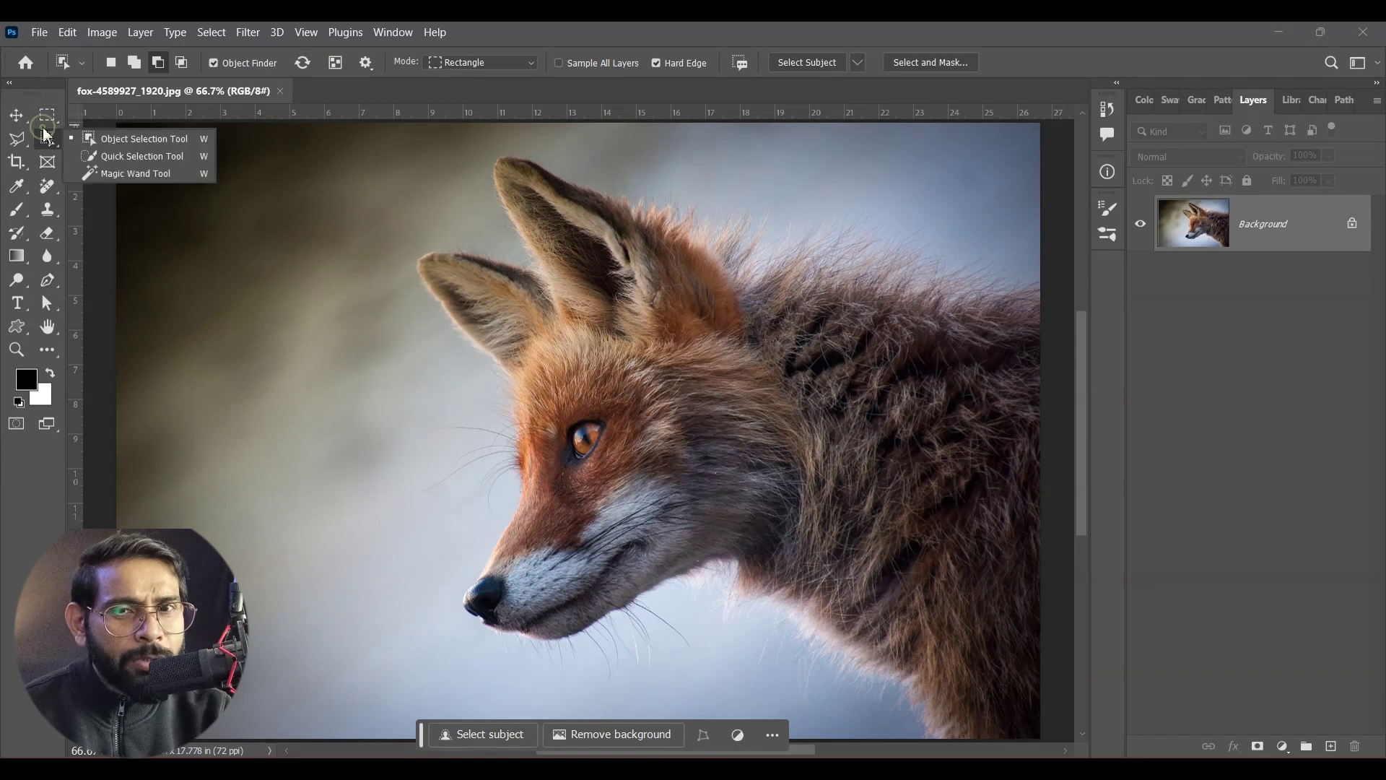
click(127, 140)
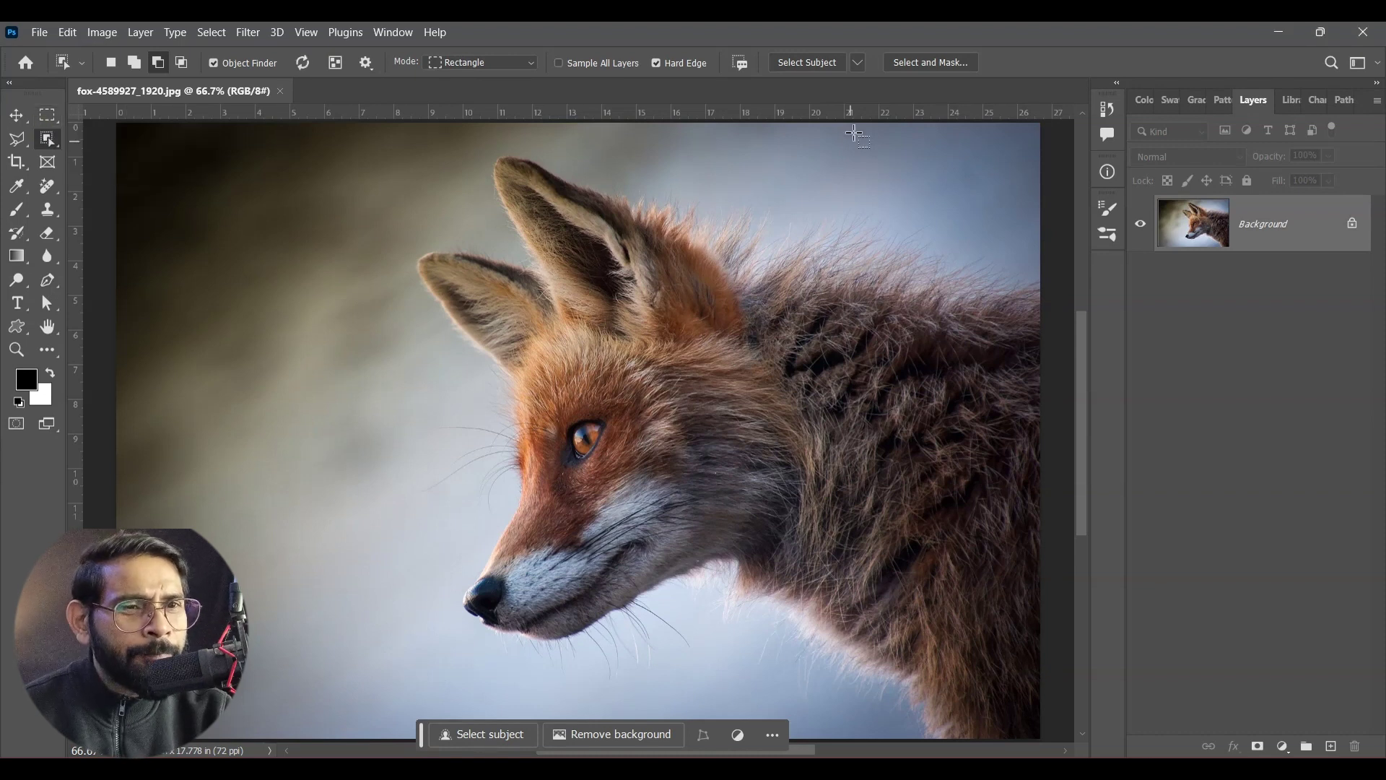
click(808, 62)
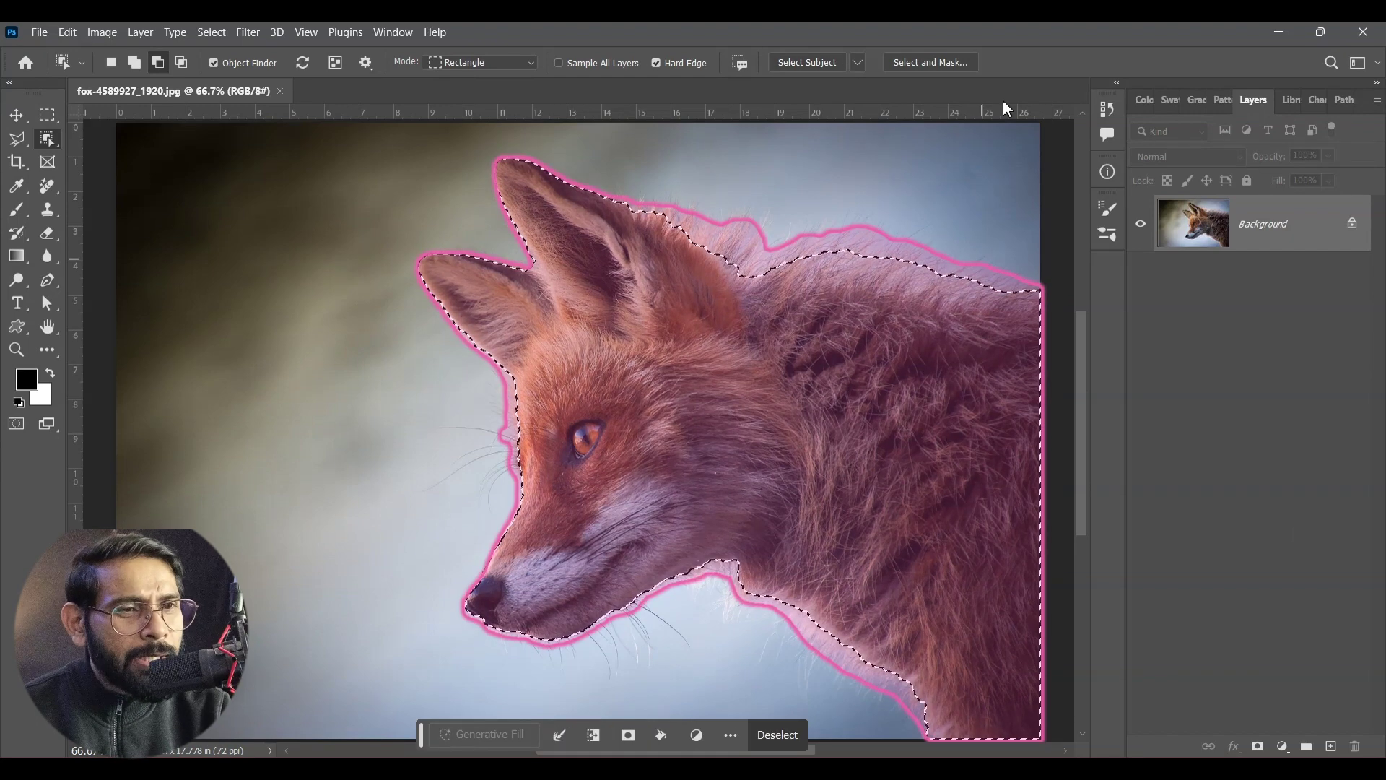
Refine the fox selection with Refine Hair, Contrast 100% and Shift Edge +21%, and apply it as a layer mask
click(948, 64)
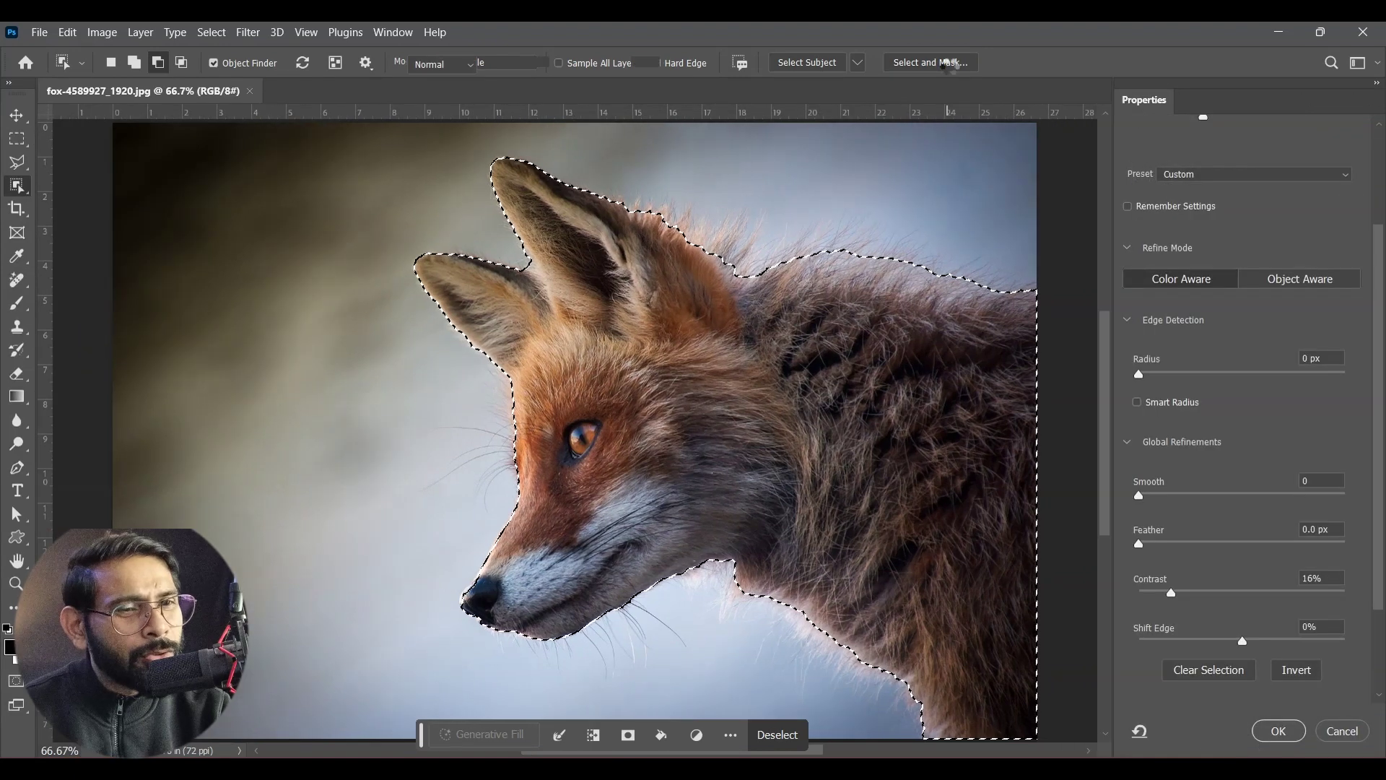
click(490, 63)
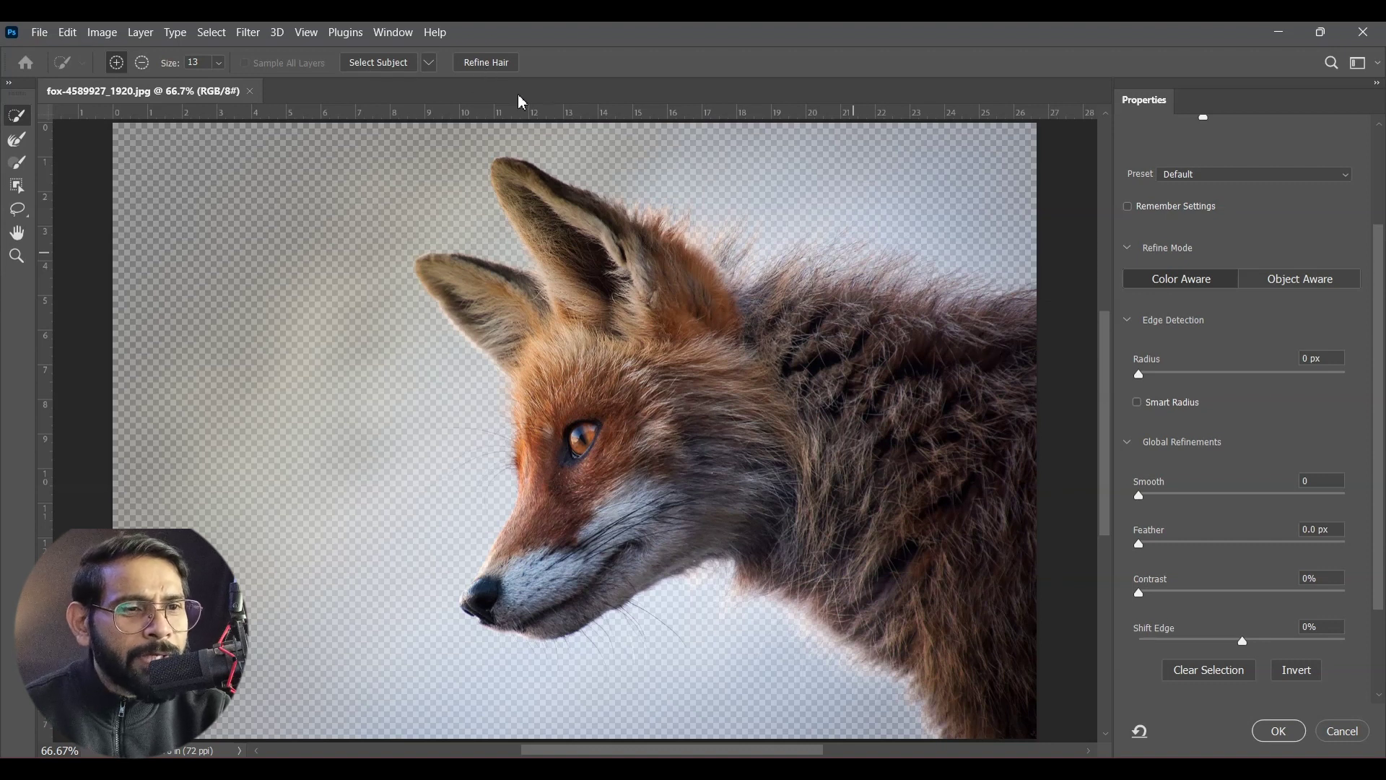
drag(1139, 593, 1353, 623)
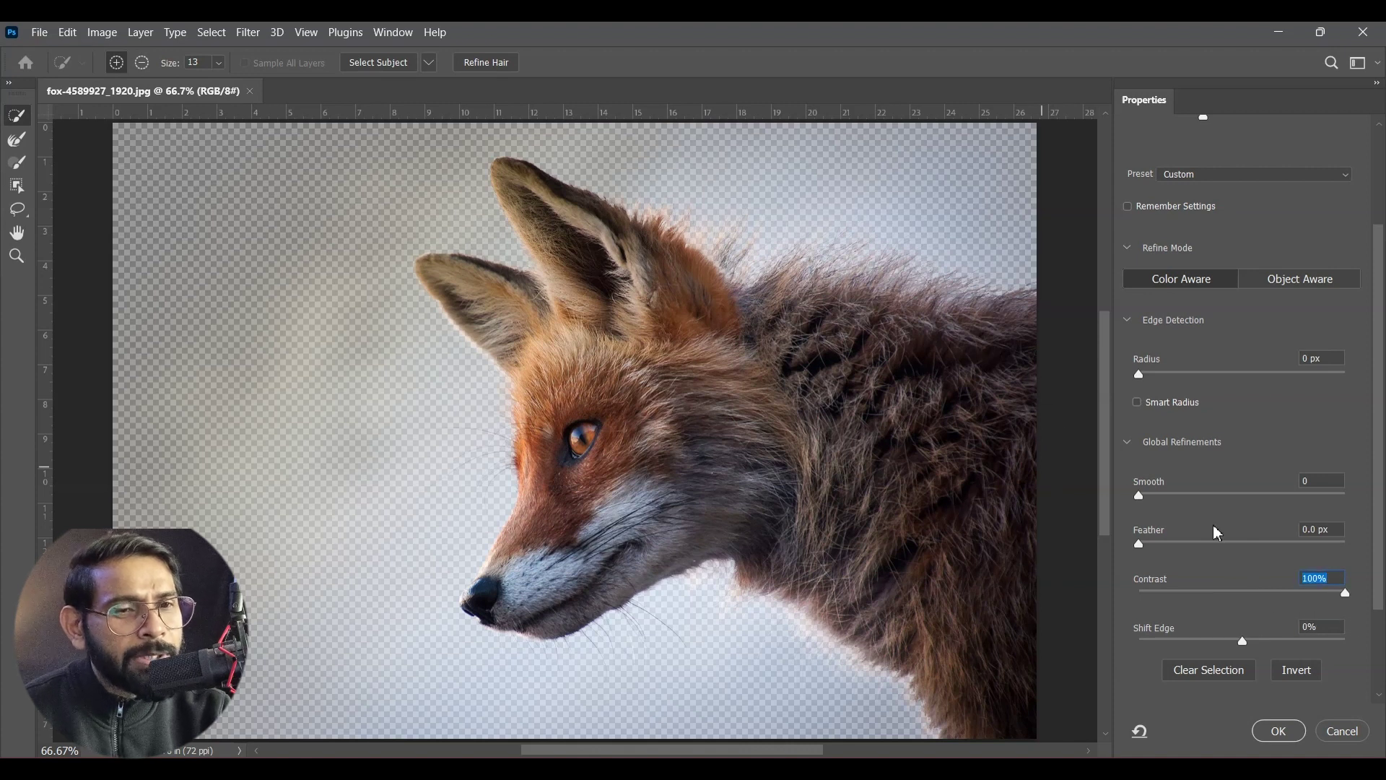
mouse_move(1257, 645)
mouse_down()
mouse_move(1311, 642)
mouse_move(1270, 647)
mouse_move(1269, 662)
mouse_up()
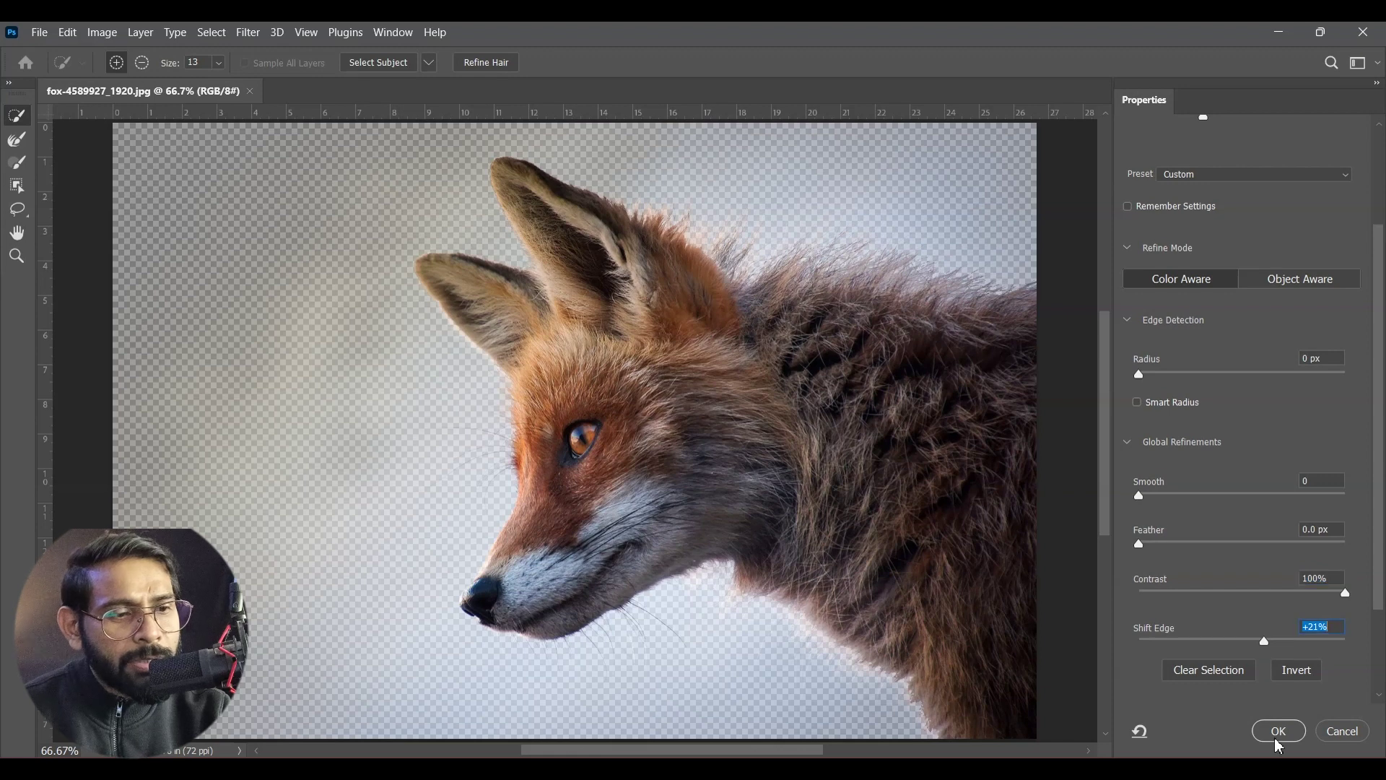
click(1277, 731)
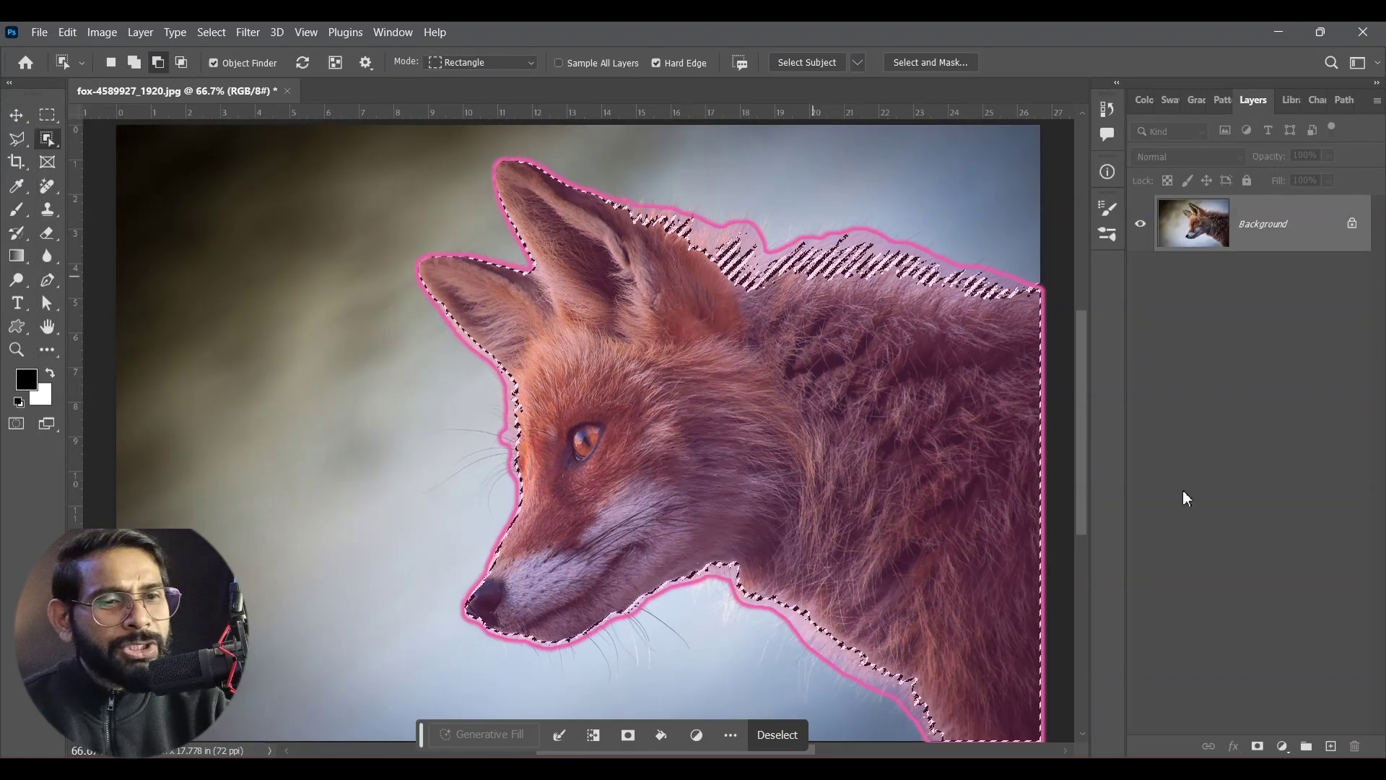
click(1257, 746)
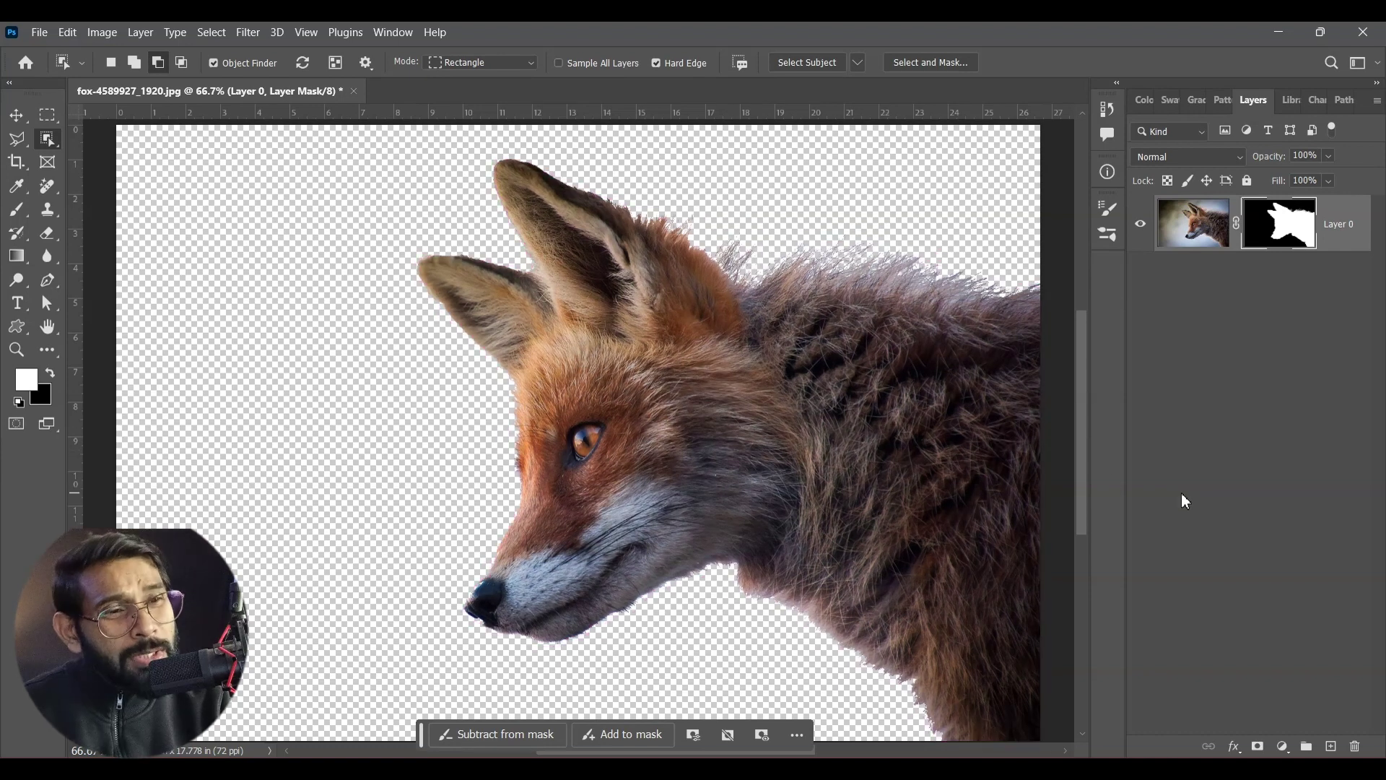
Add a new layer beneath the masked fox and fill it with white
click(1331, 746)
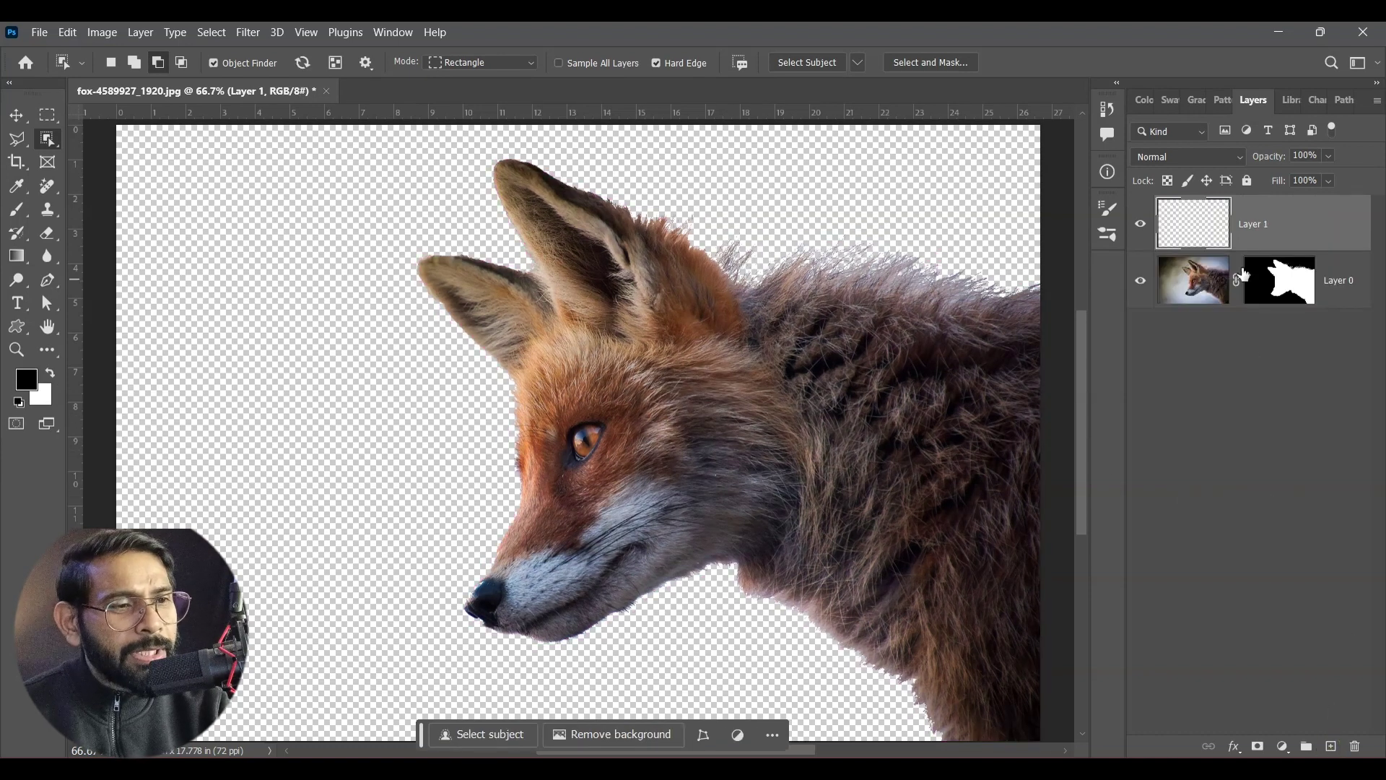
drag(1264, 241, 1289, 332)
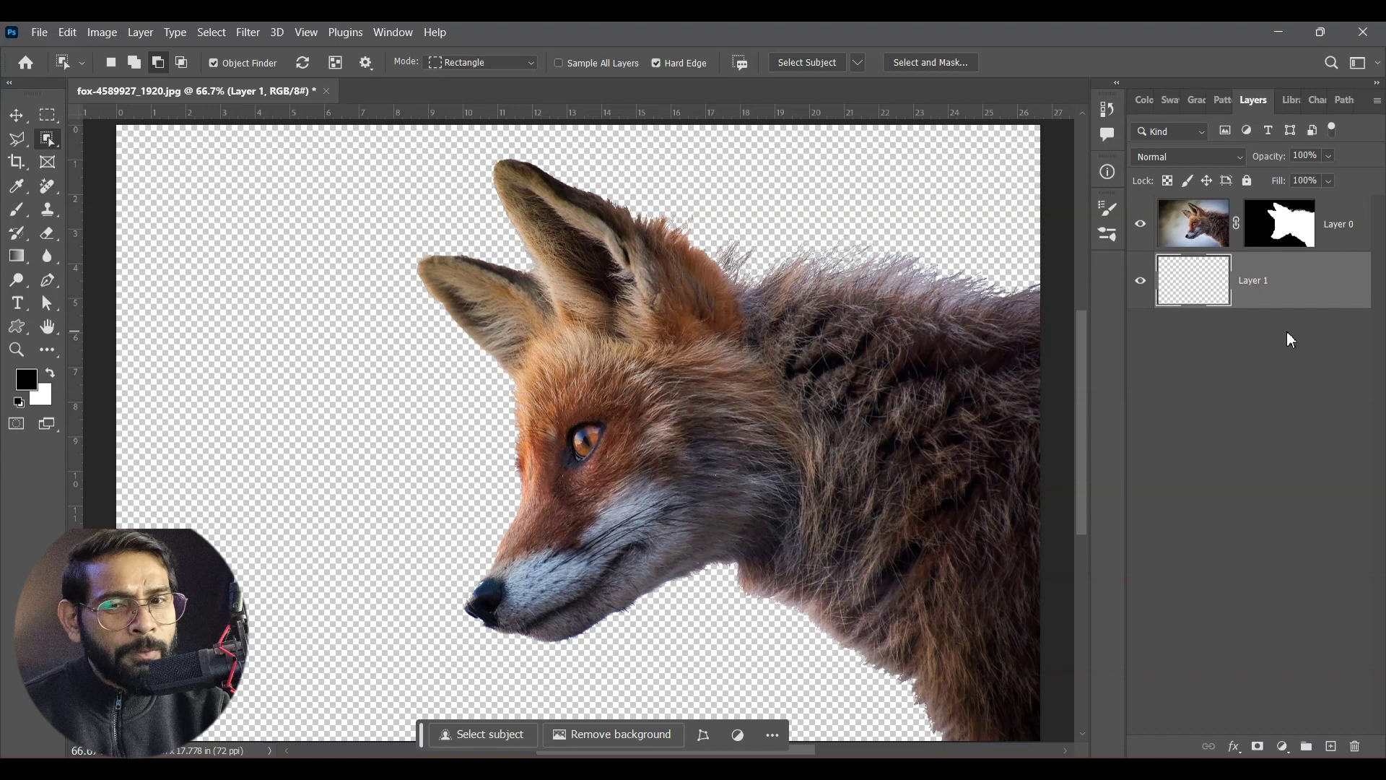
key(ctrl+BackSpace)
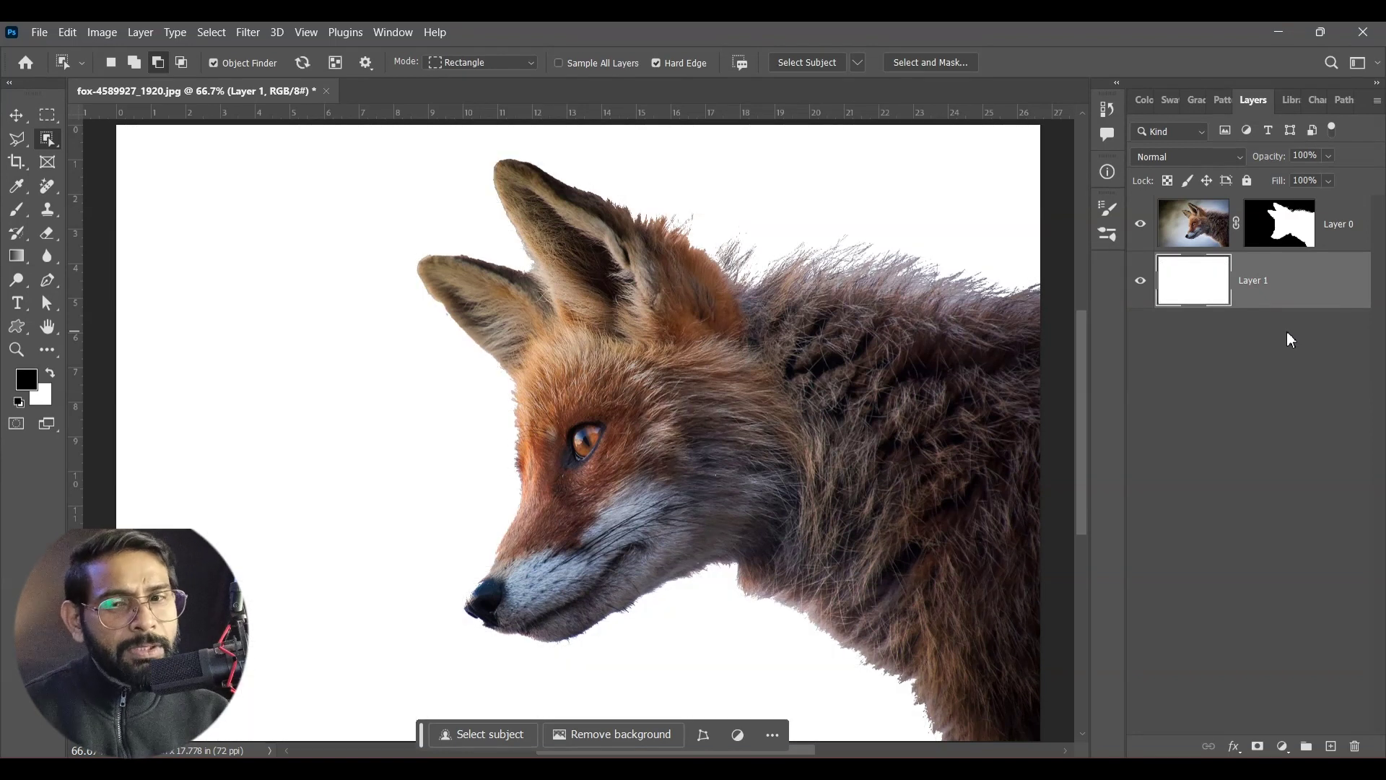
Float the fox document in its own window and open the fog-2589504_1920.jpg photo
key(v)
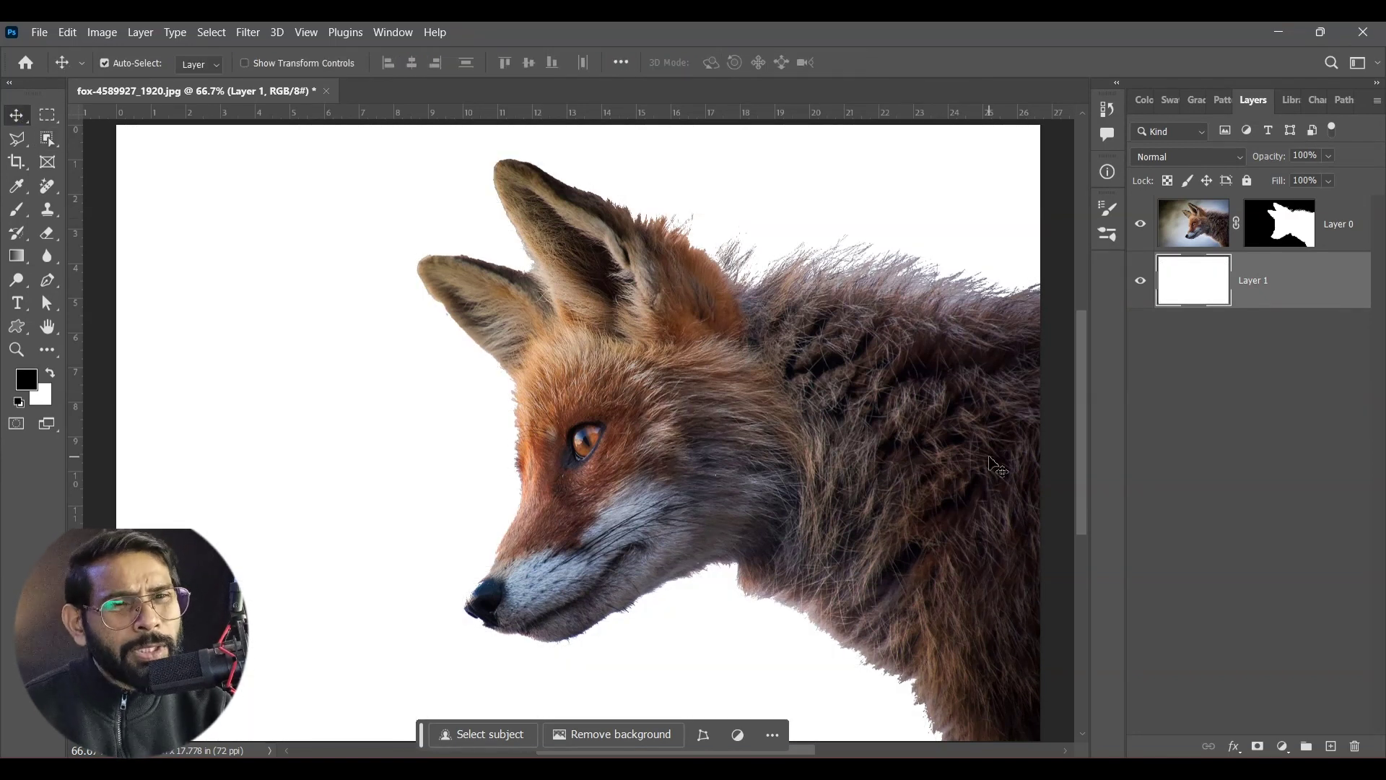
drag(276, 96, 204, 146)
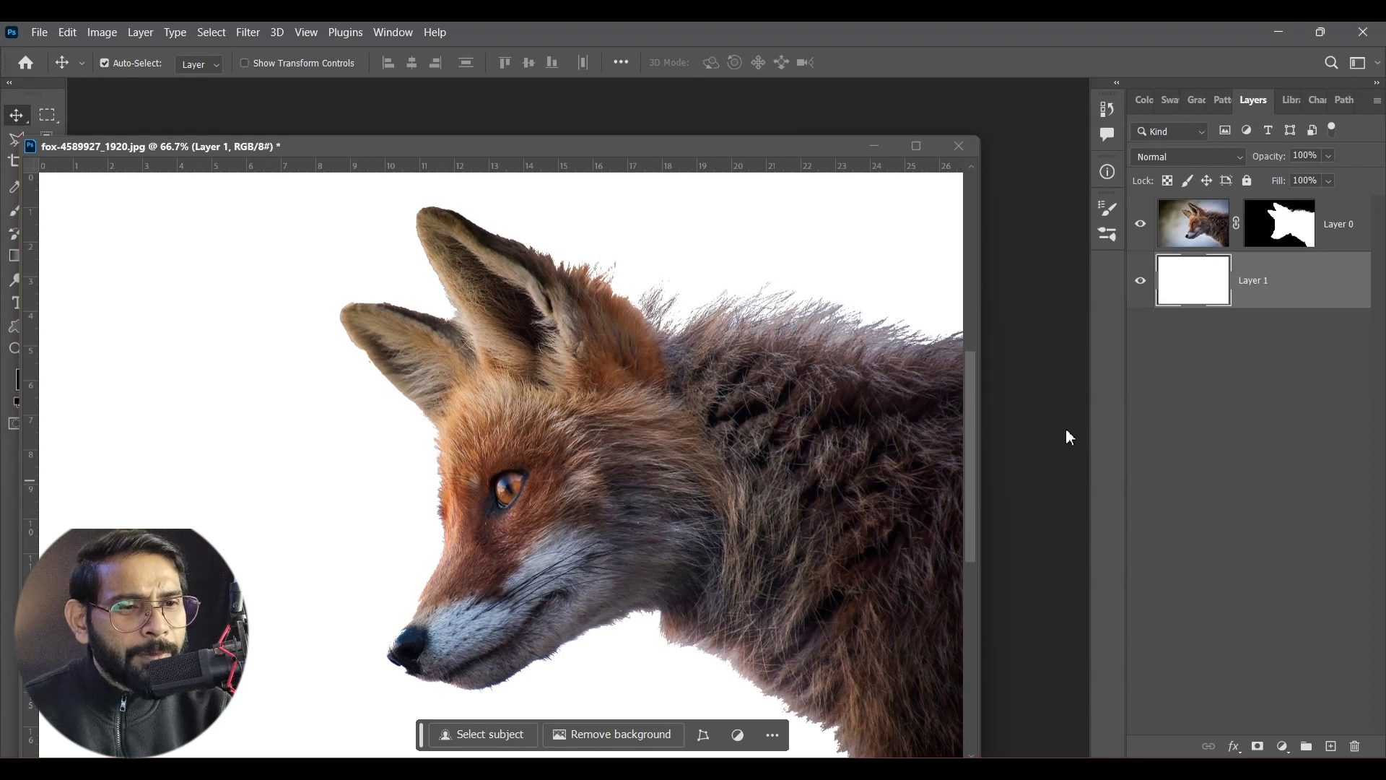
key(ctrl+o)
double_click(696, 347)
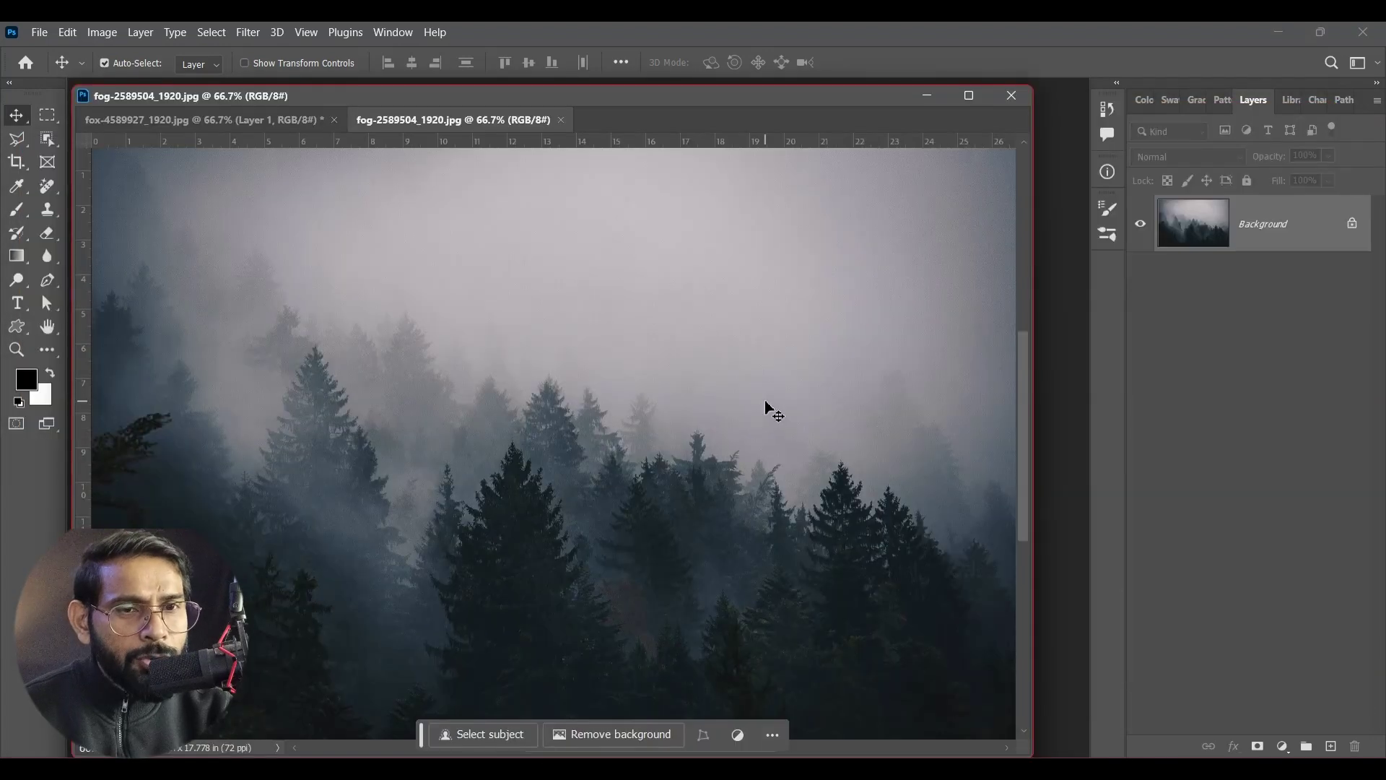
Copy the foggy forest photo into the fox document as a new layer and close the original forest file
drag(509, 133, 1022, 239)
click(610, 363)
drag(610, 363, 613, 364)
drag(454, 409, 194, 368)
drag(340, 374, 345, 387)
drag(1247, 246, 481, 268)
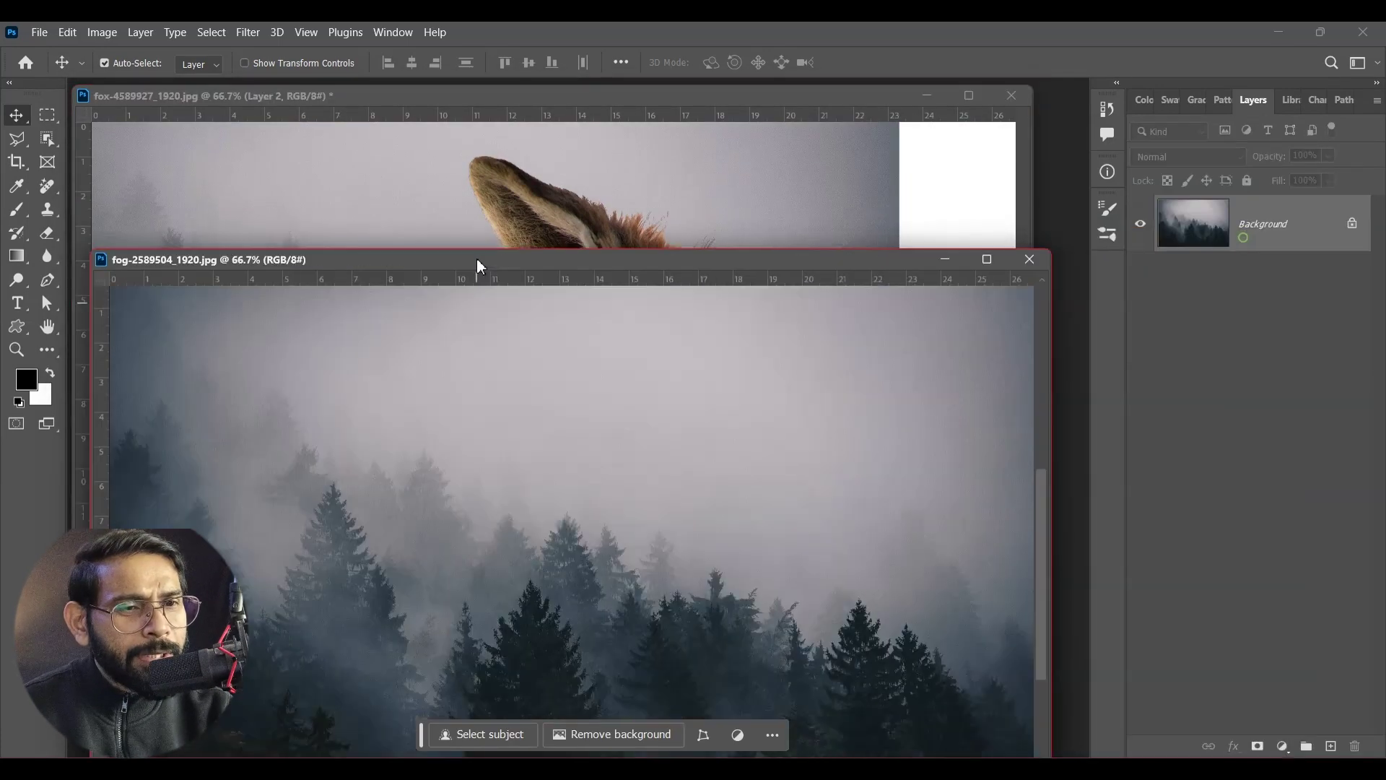
click(1029, 258)
Place the foggy forest layer above the fox layer and position it to cover the whole canvas
drag(335, 341, 719, 310)
click(1369, 231)
drag(850, 319, 780, 328)
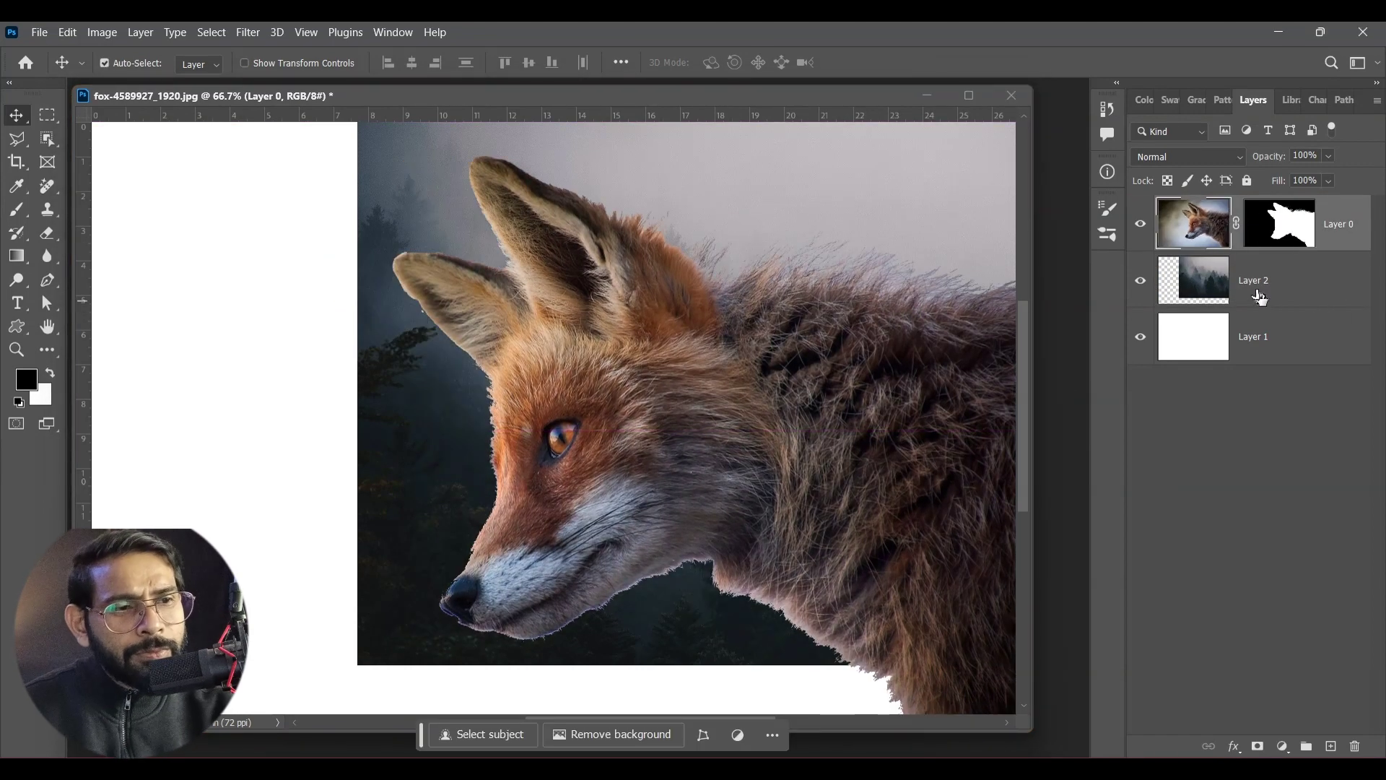
click(1254, 286)
drag(1253, 286, 1282, 219)
drag(583, 334, 796, 344)
mouse_move(694, 373)
mouse_down()
mouse_move(744, 377)
mouse_move(678, 323)
mouse_up()
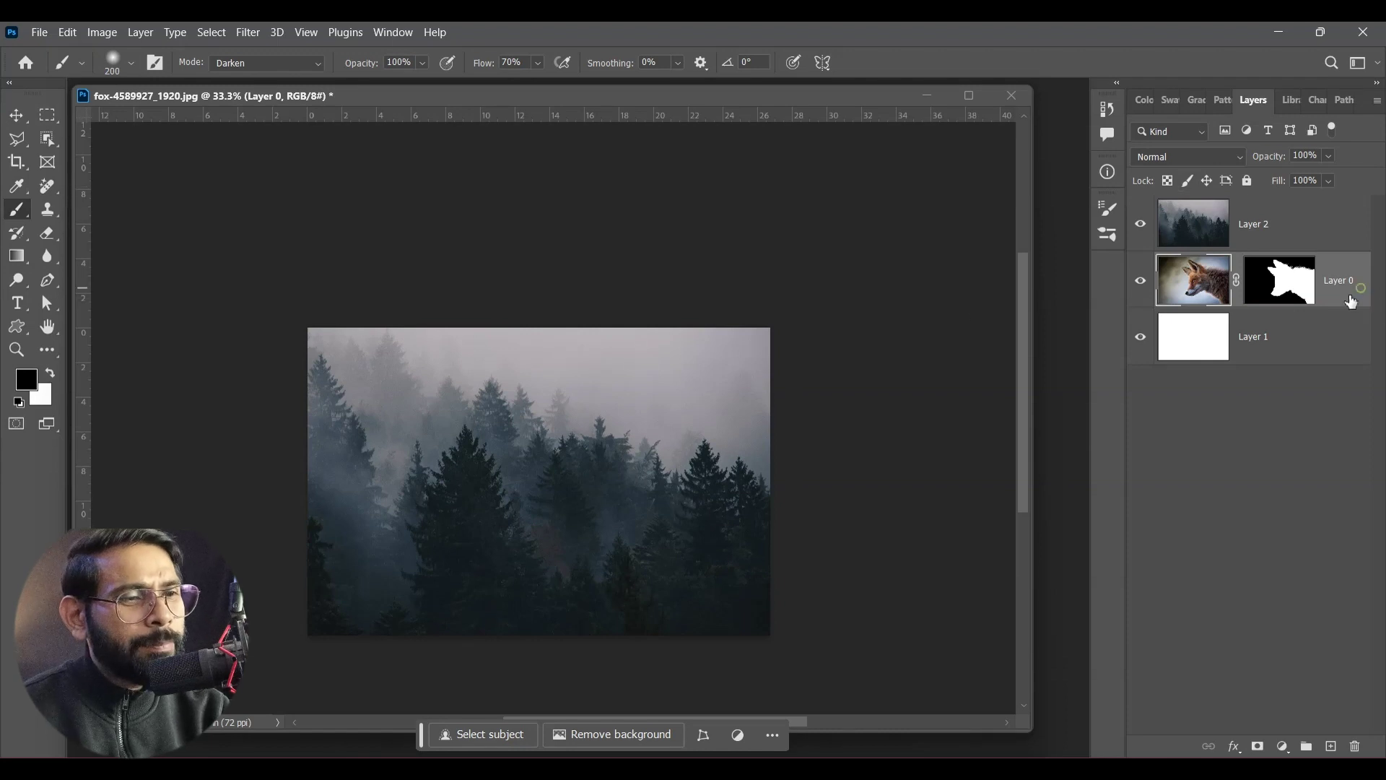
Add a Curves adjustment layer directly above the masked fox layer
click(1283, 746)
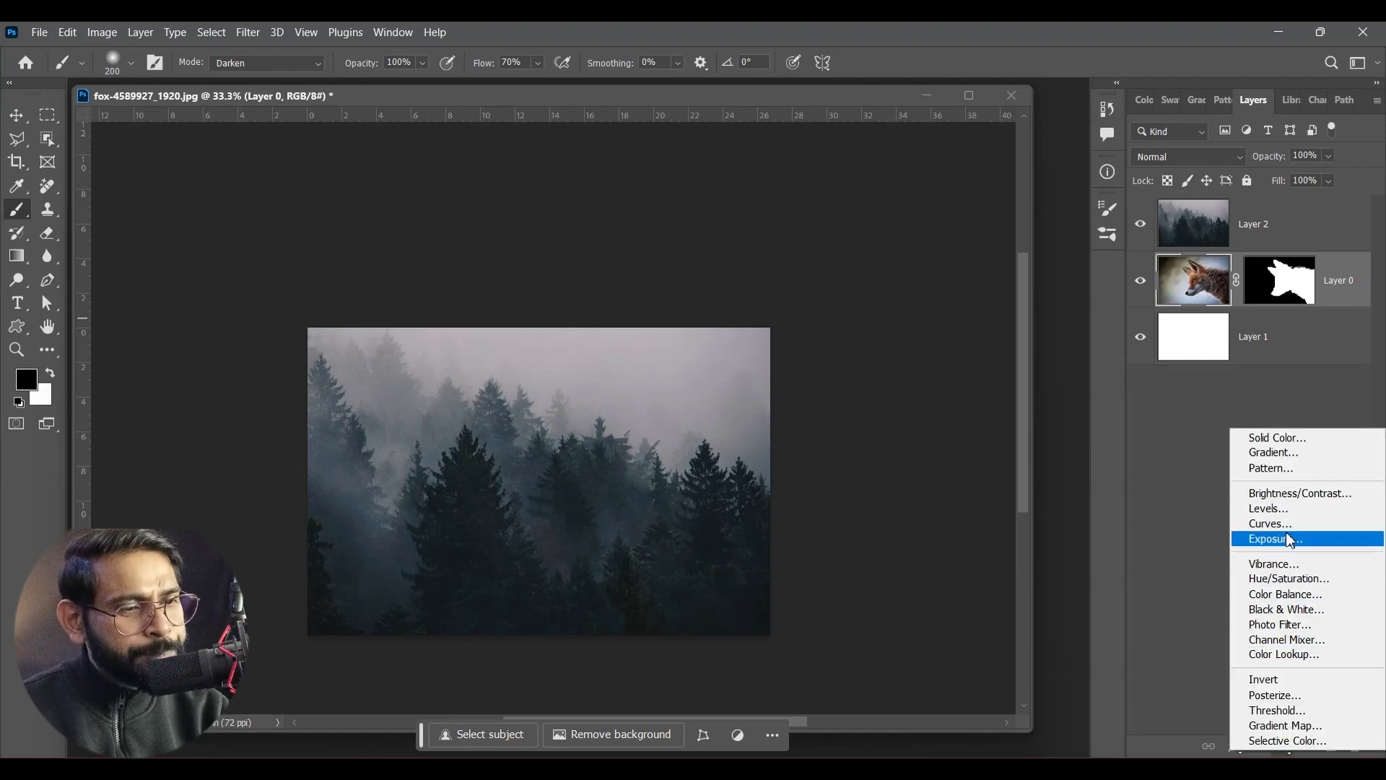
click(1289, 531)
click(1078, 331)
drag(1094, 351, 1091, 348)
click(1276, 61)
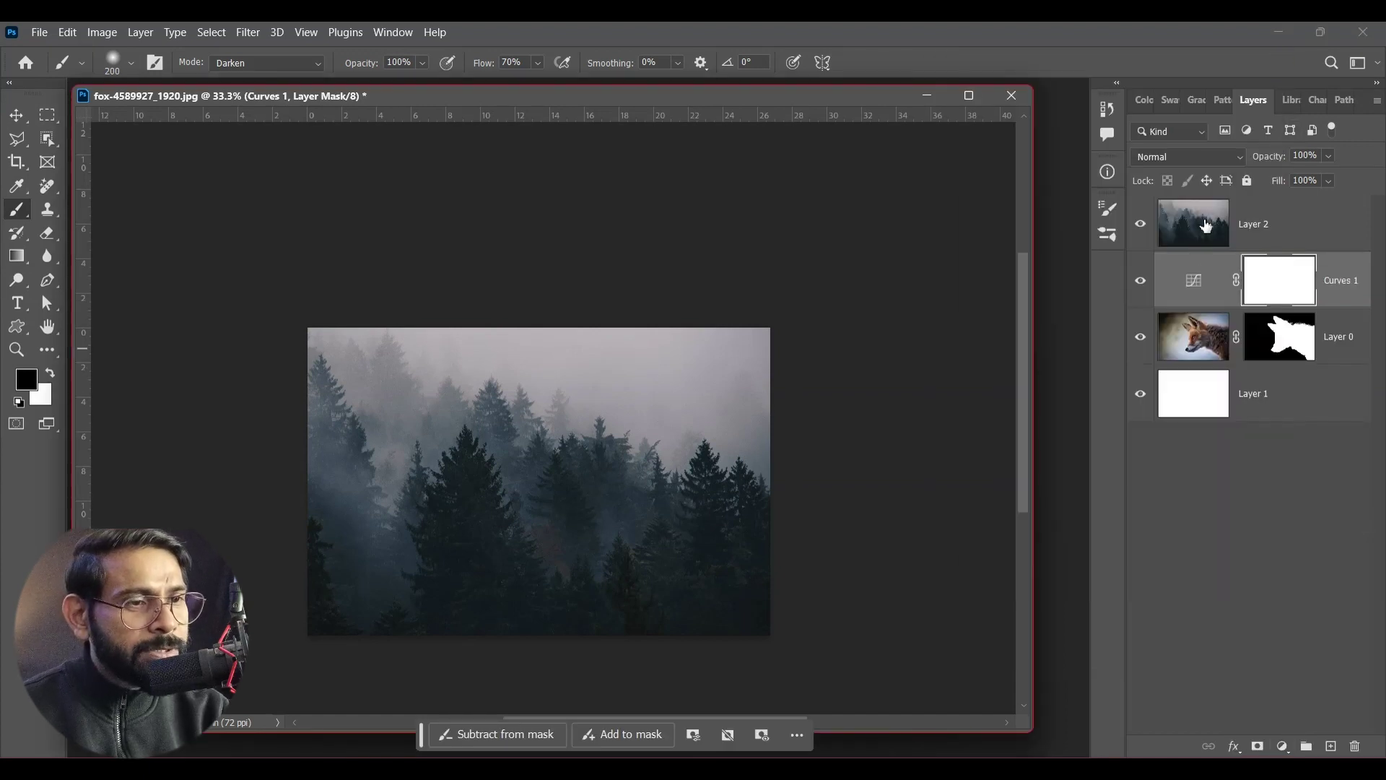
Set the foggy forest layer's blend mode to Screen
click(1209, 214)
click(1212, 156)
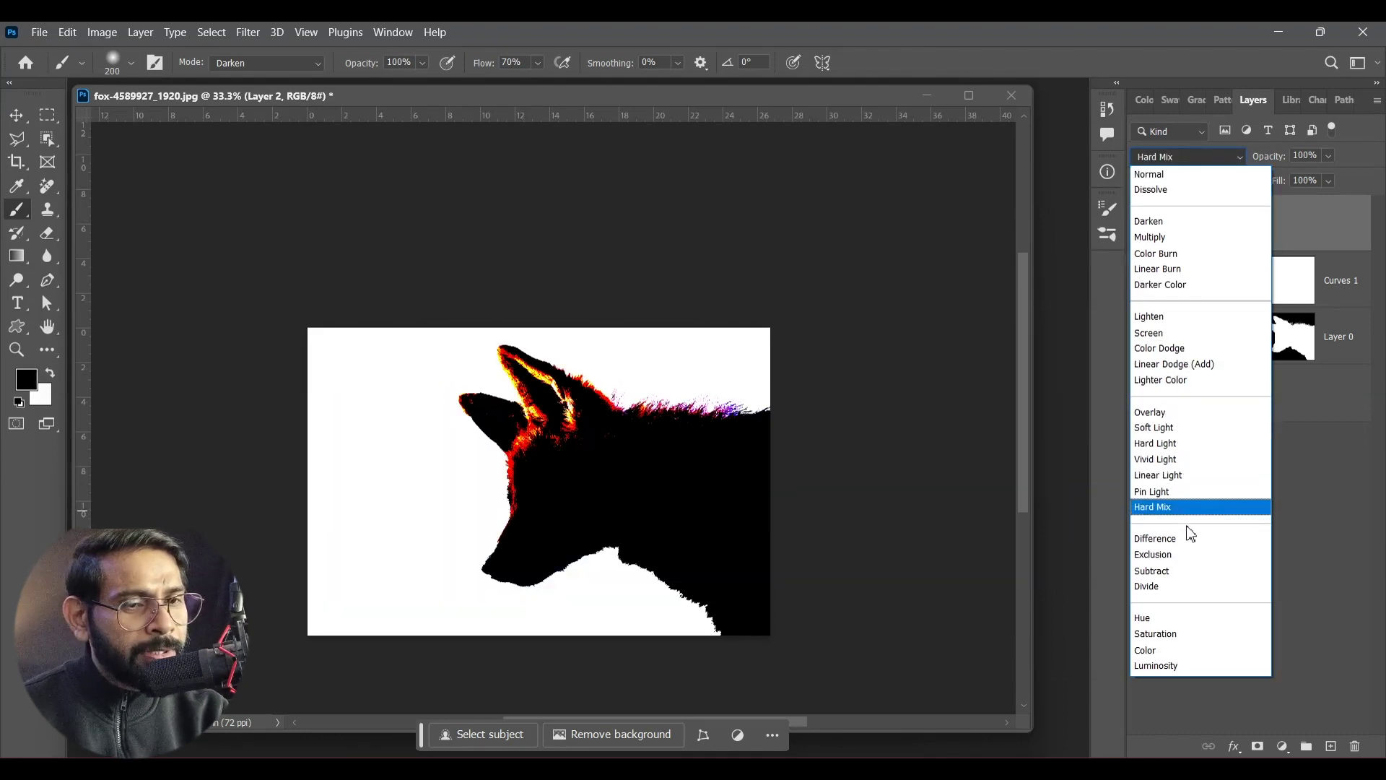
click(1169, 334)
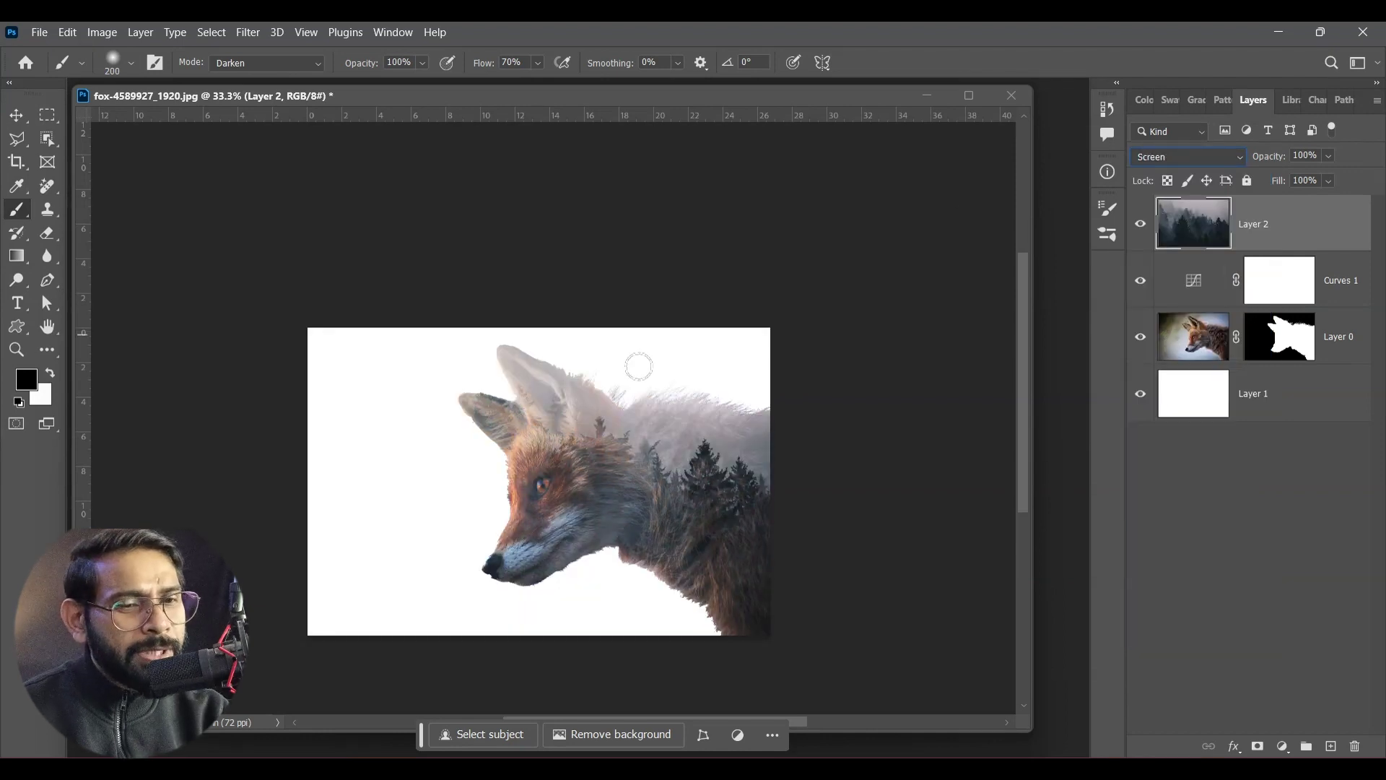
Darken the fox by pulling the Curves 1 midtone point down to Input 124, Output 49
click(1339, 290)
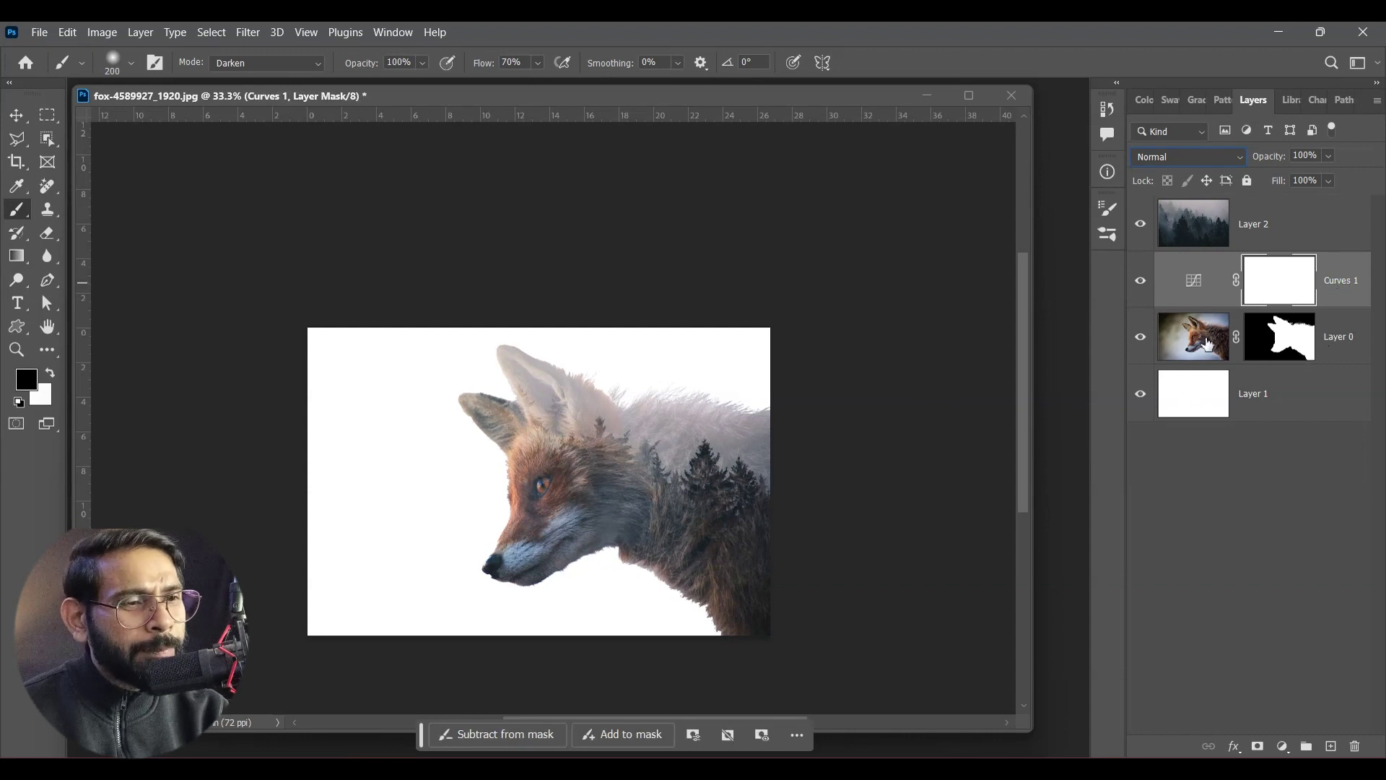
double_click(1195, 281)
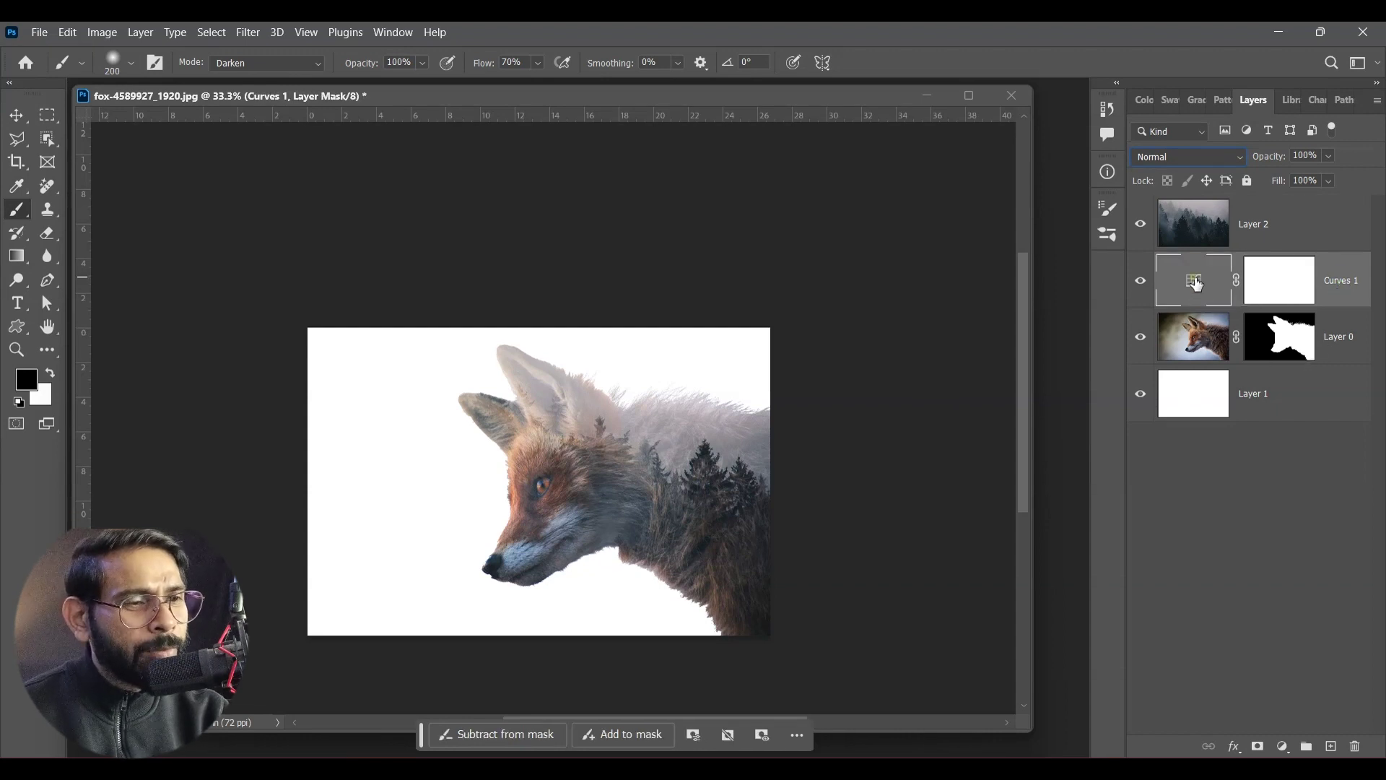
drag(1088, 353, 1113, 366)
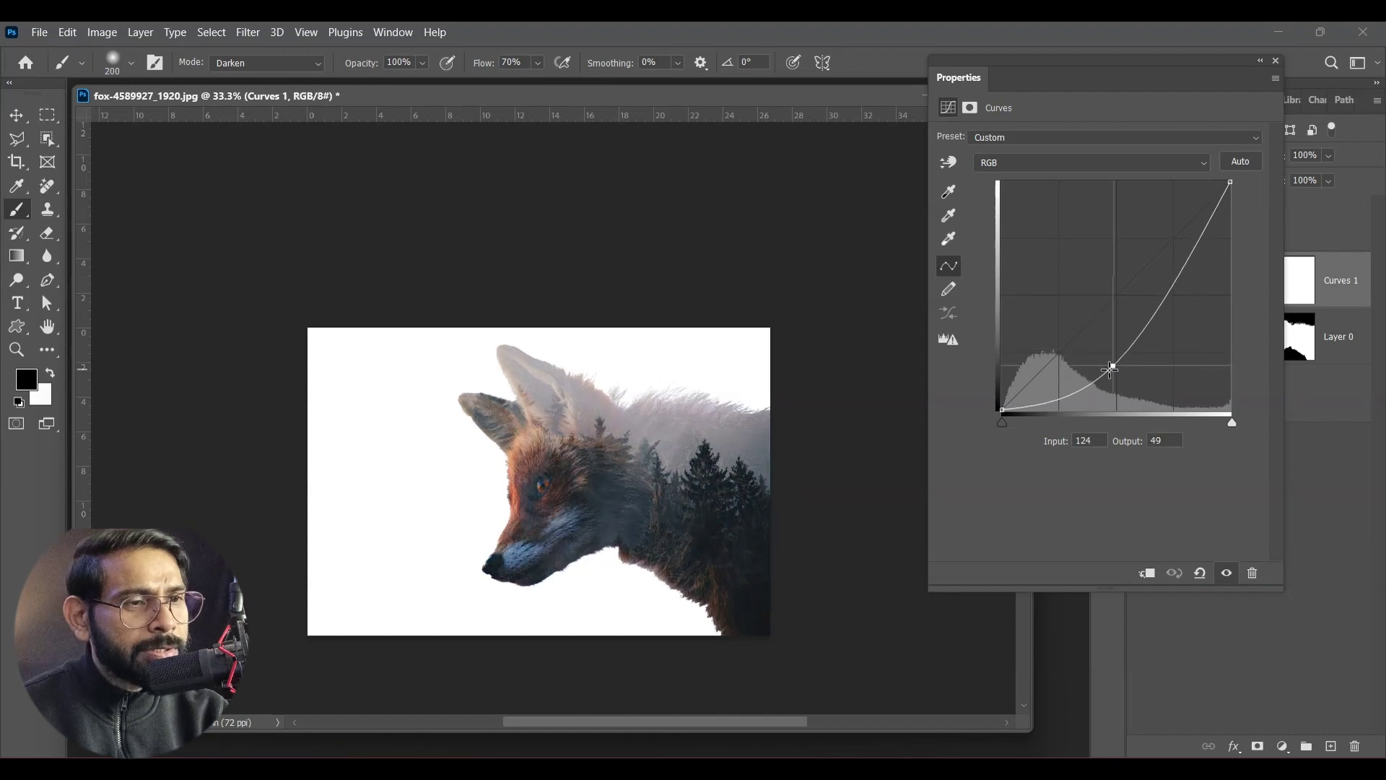
click(1277, 61)
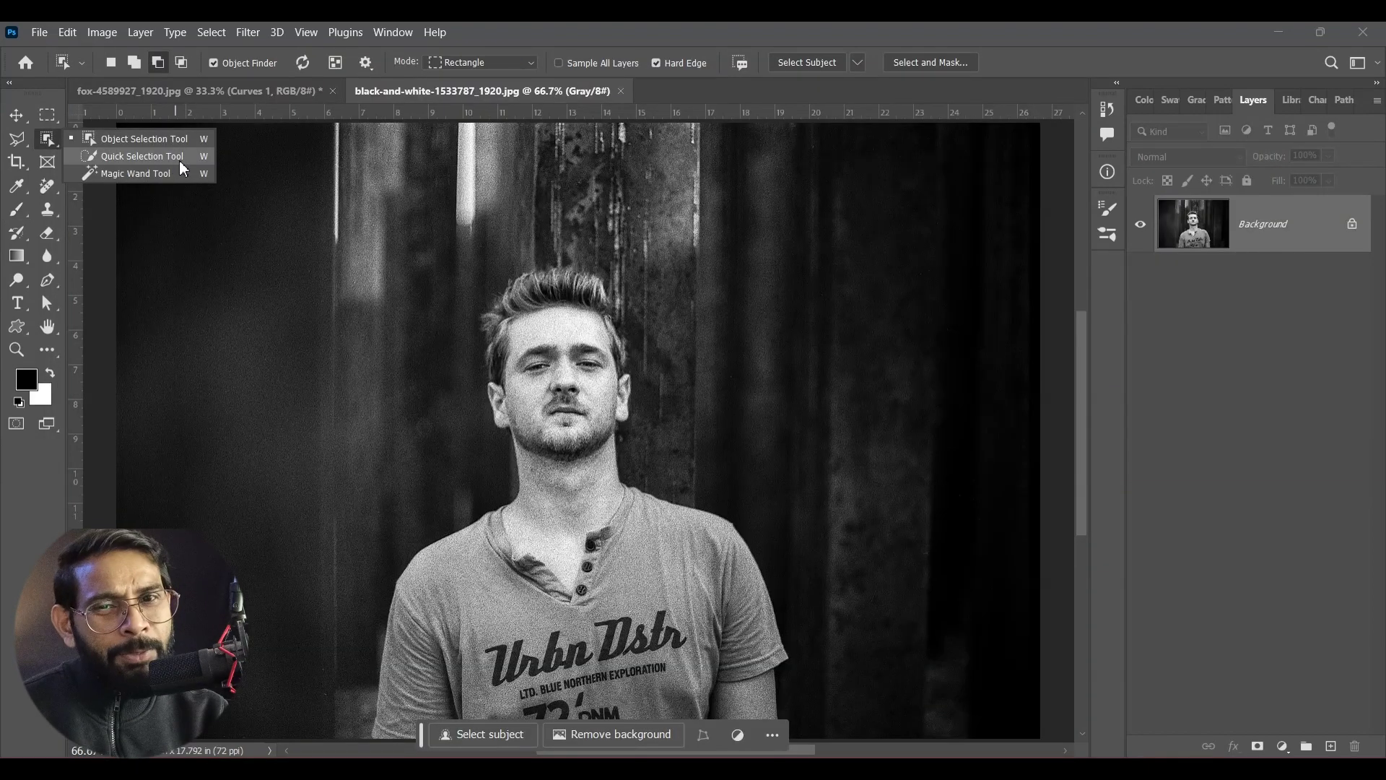
Mask out the background of the black-and-white portrait, using an object selection of the man refined with Refine Hair and 12% Contrast
click(171, 144)
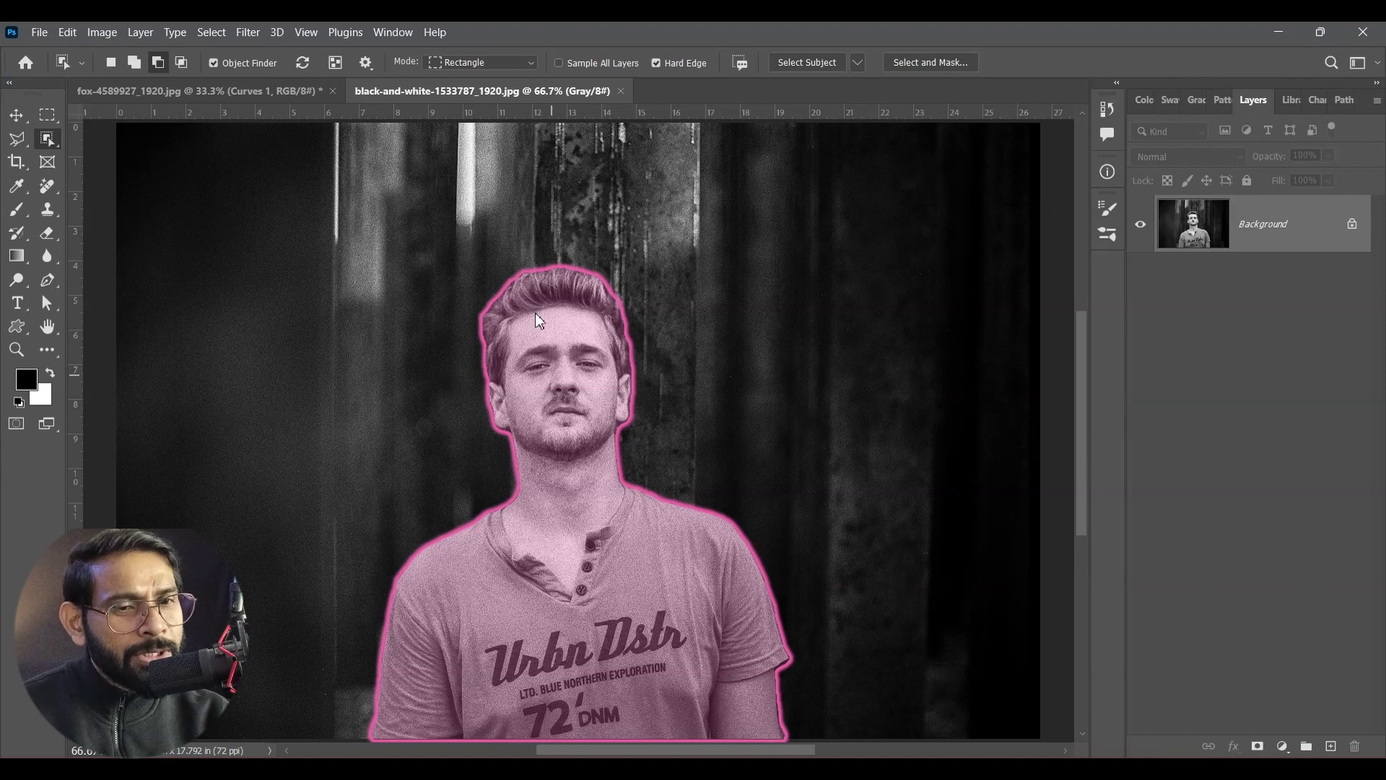
click(599, 295)
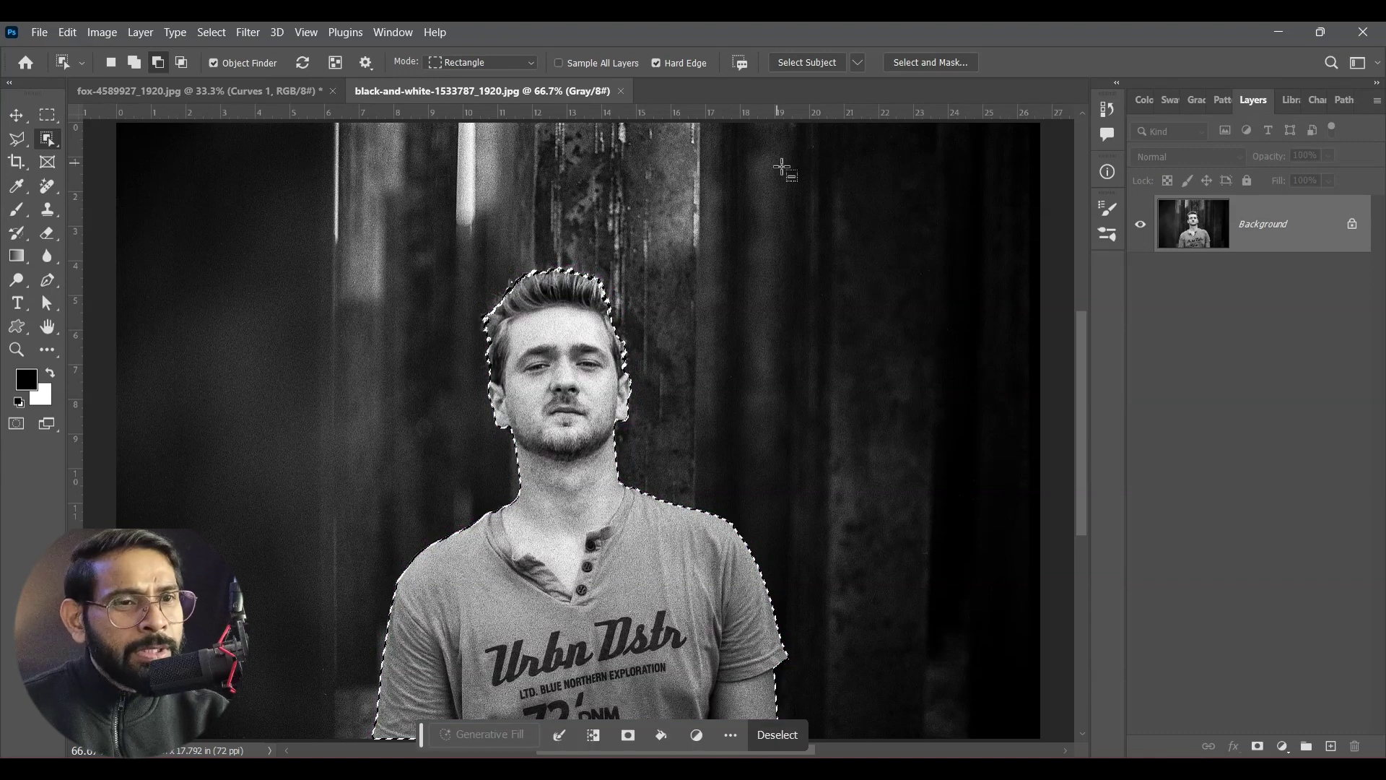
click(910, 65)
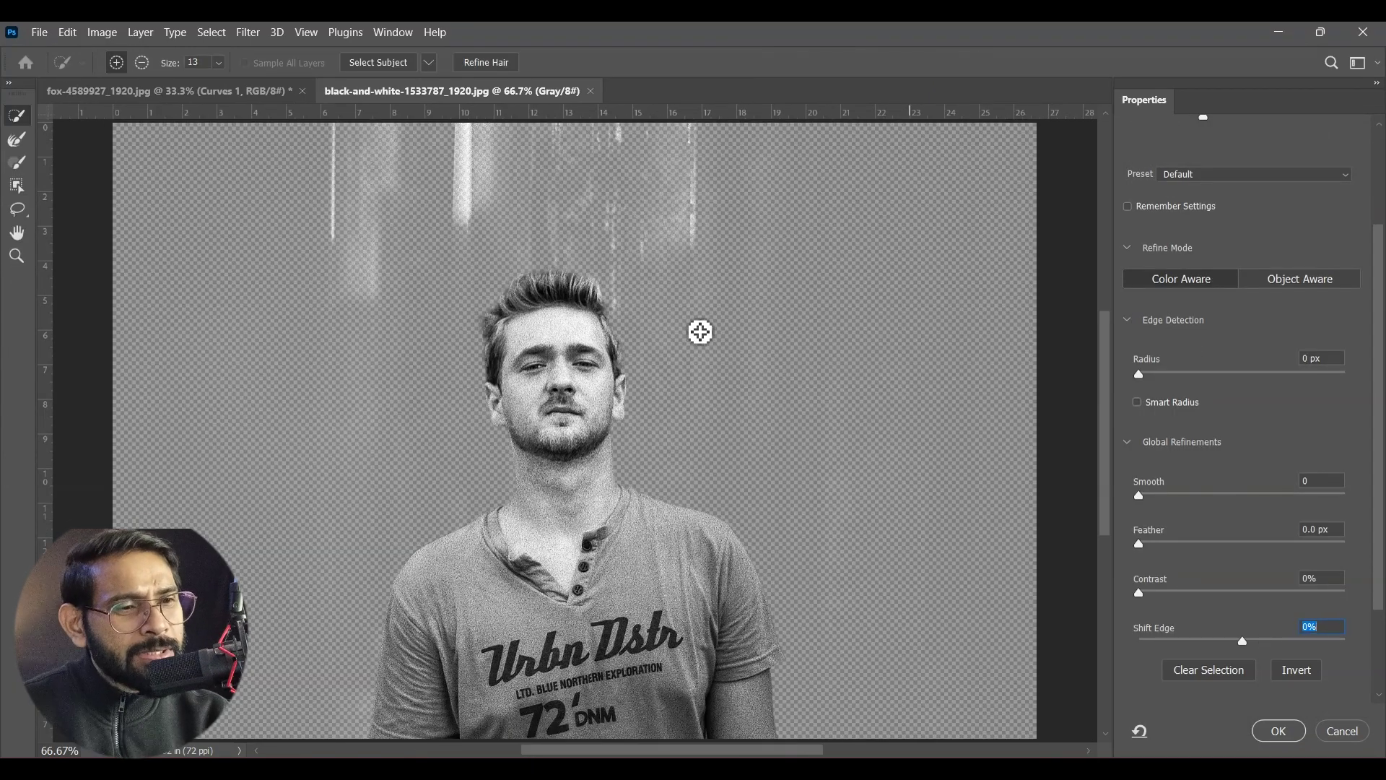
click(494, 64)
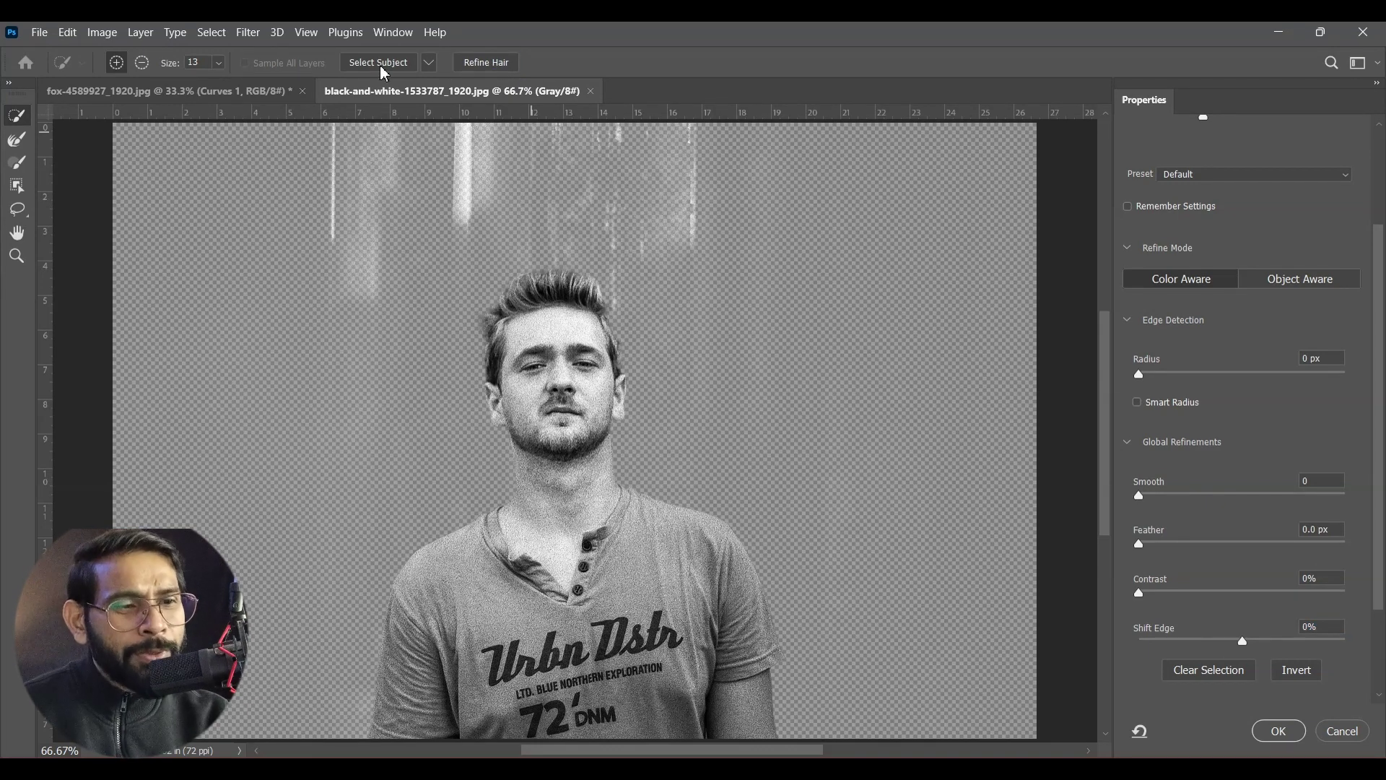
mouse_move(1141, 594)
mouse_down()
mouse_move(1160, 612)
mouse_move(1163, 599)
mouse_up()
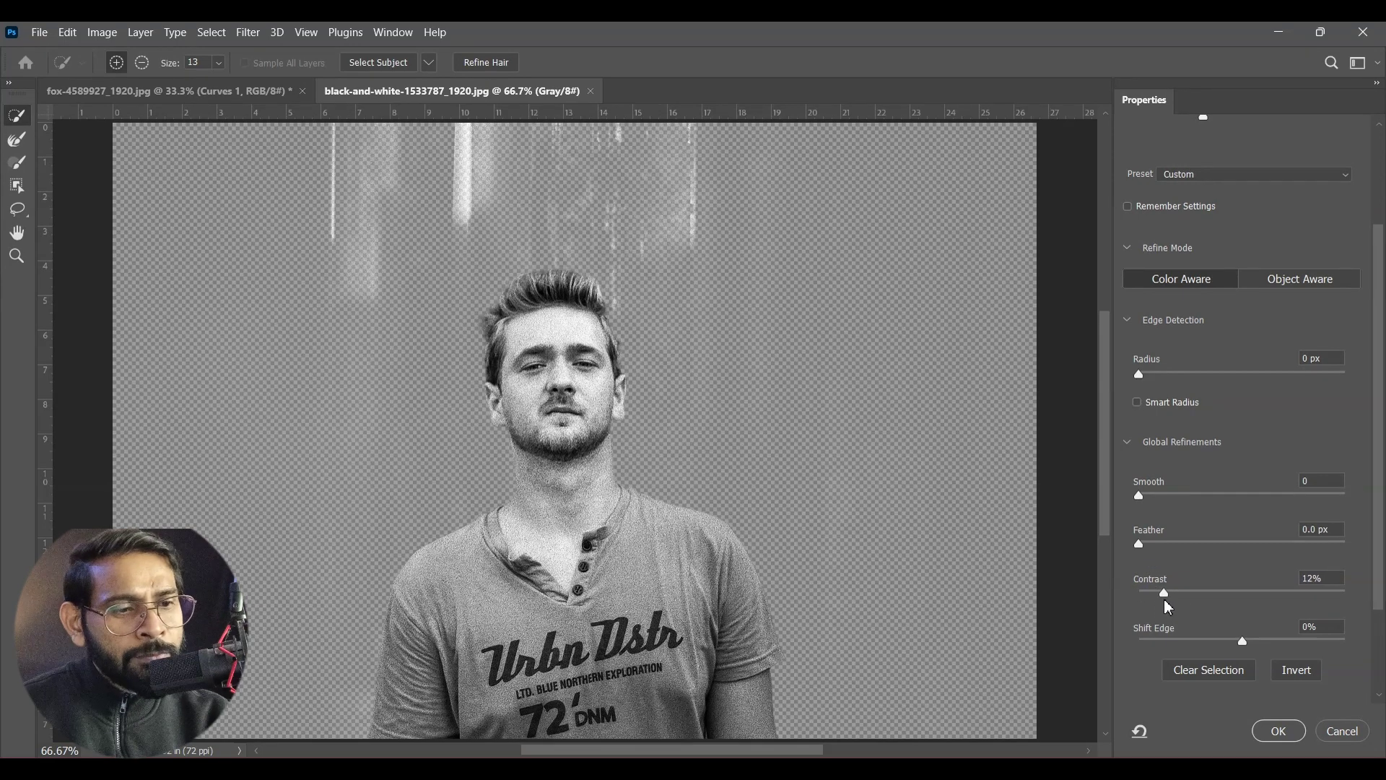
click(1279, 731)
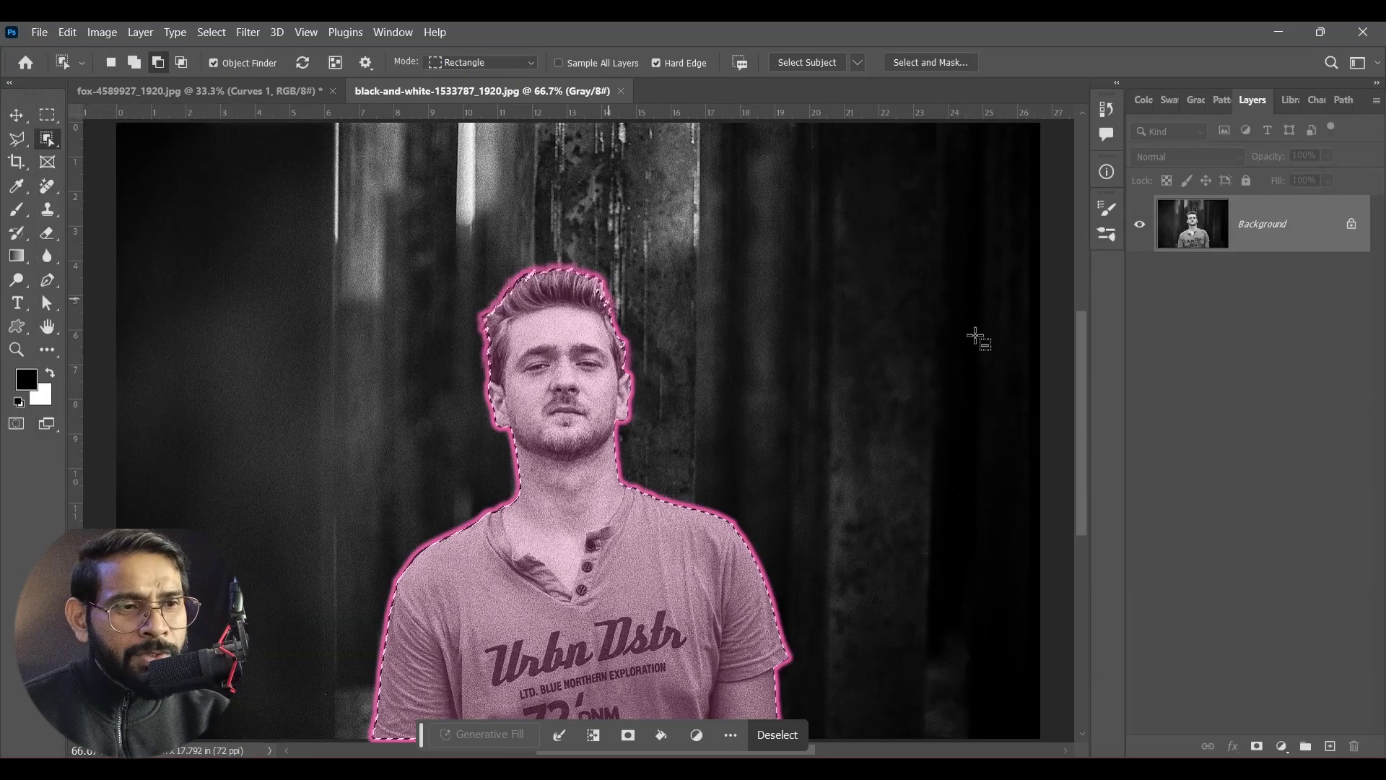
click(1258, 745)
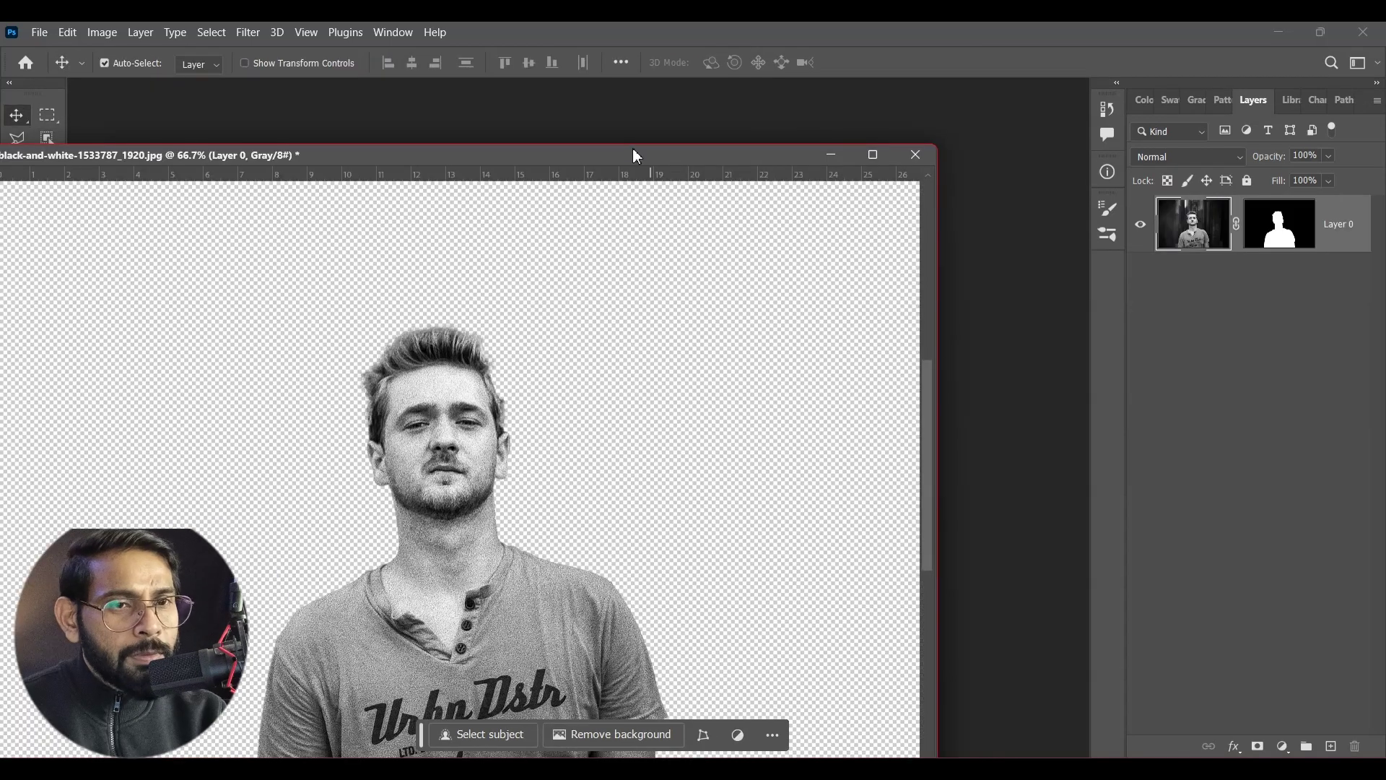
Open the chicago-2300613_1920.jpg street photo and copy it into the black-and-white portrait document as a new layer
drag(633, 149, 643, 75)
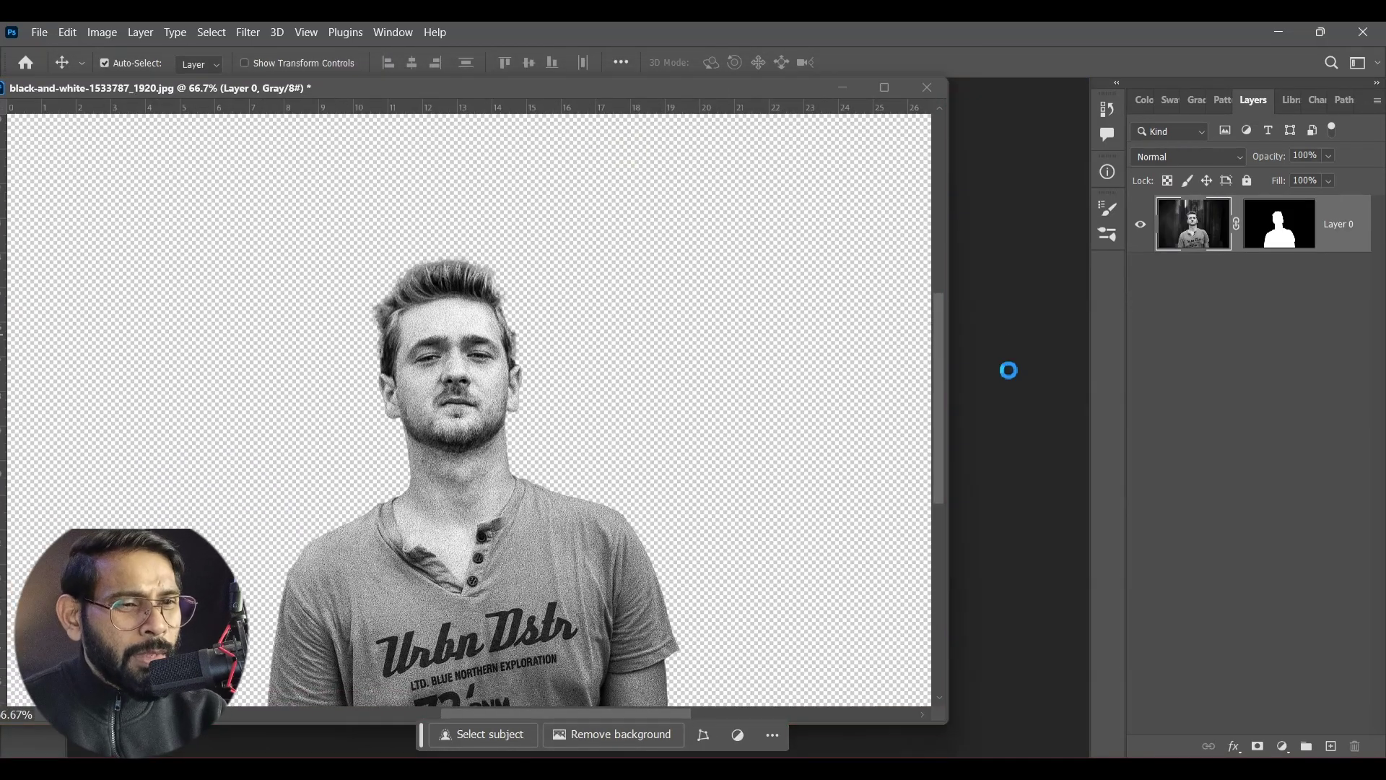
double_click(1007, 368)
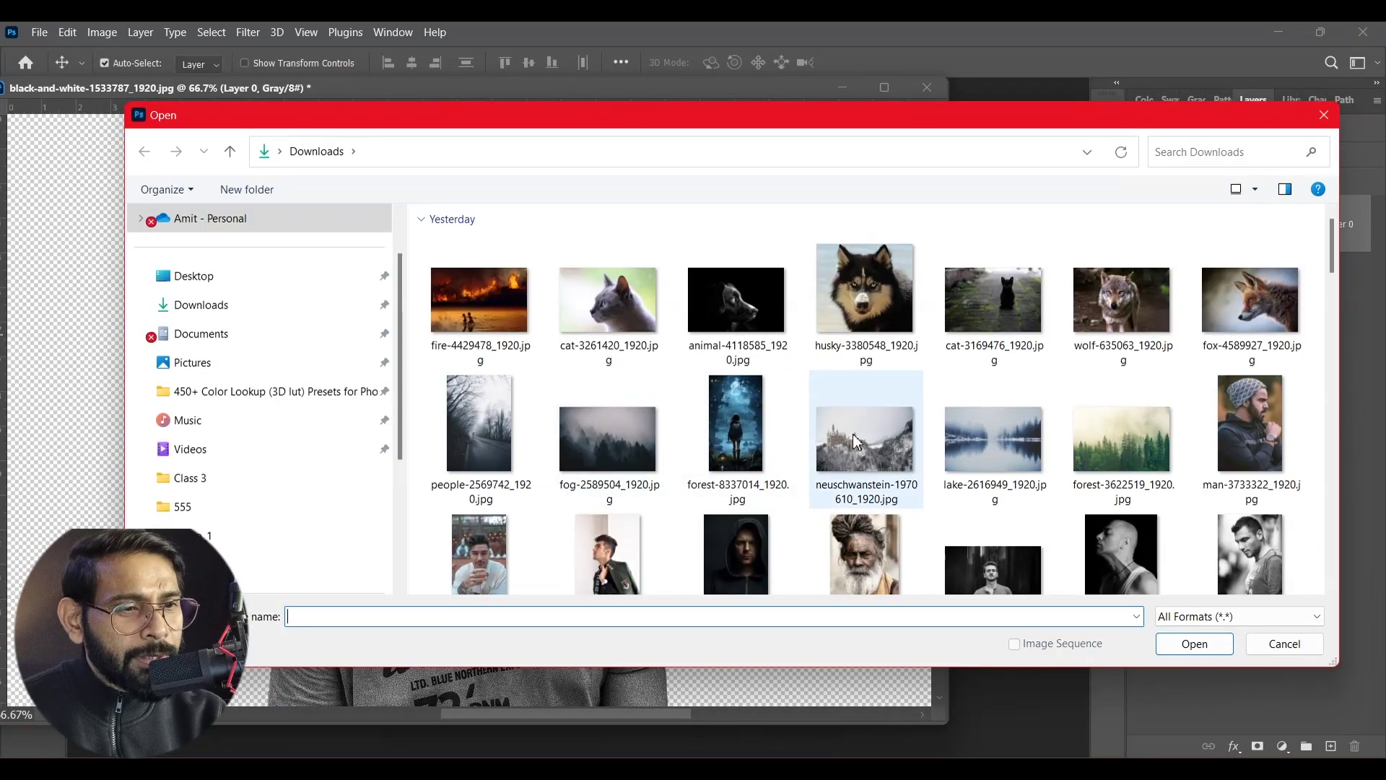
click(1284, 644)
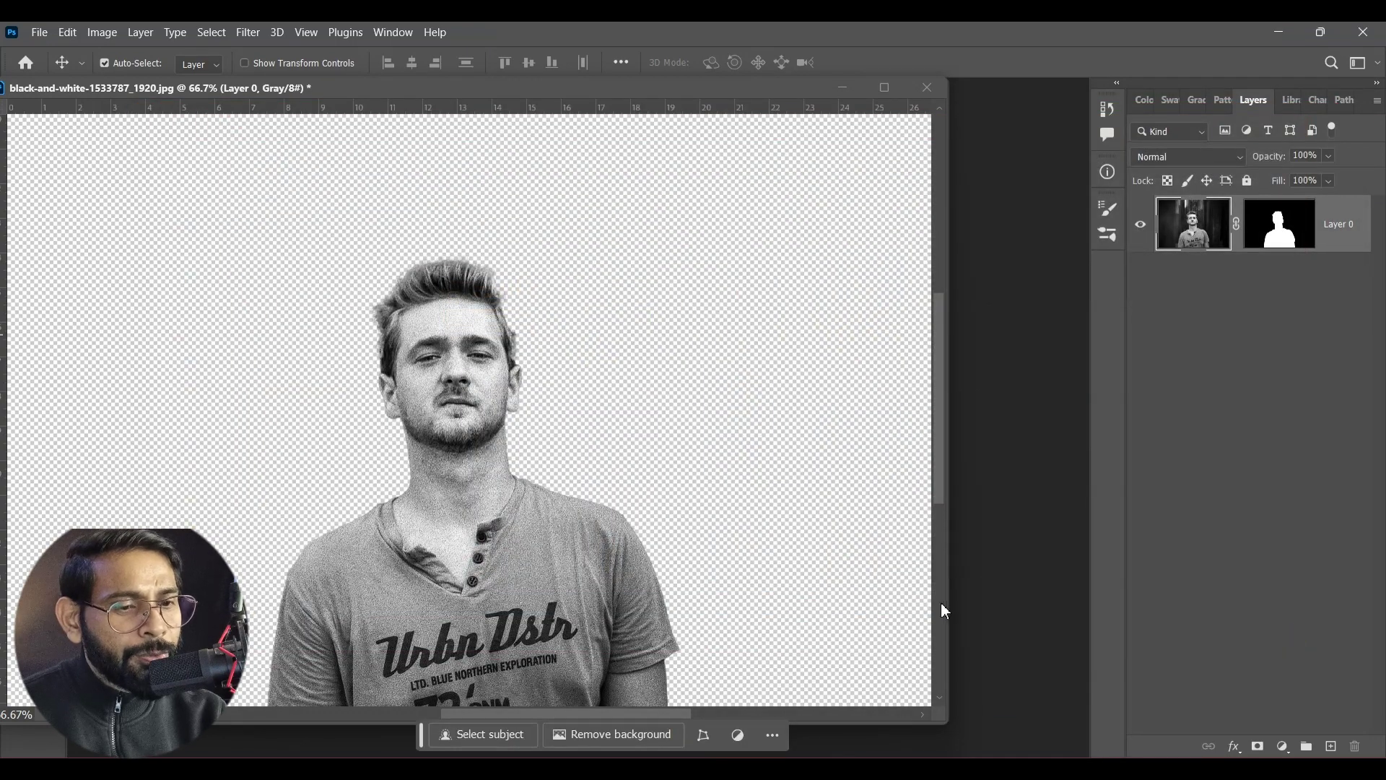
mouse_move(946, 768)
click(950, 690)
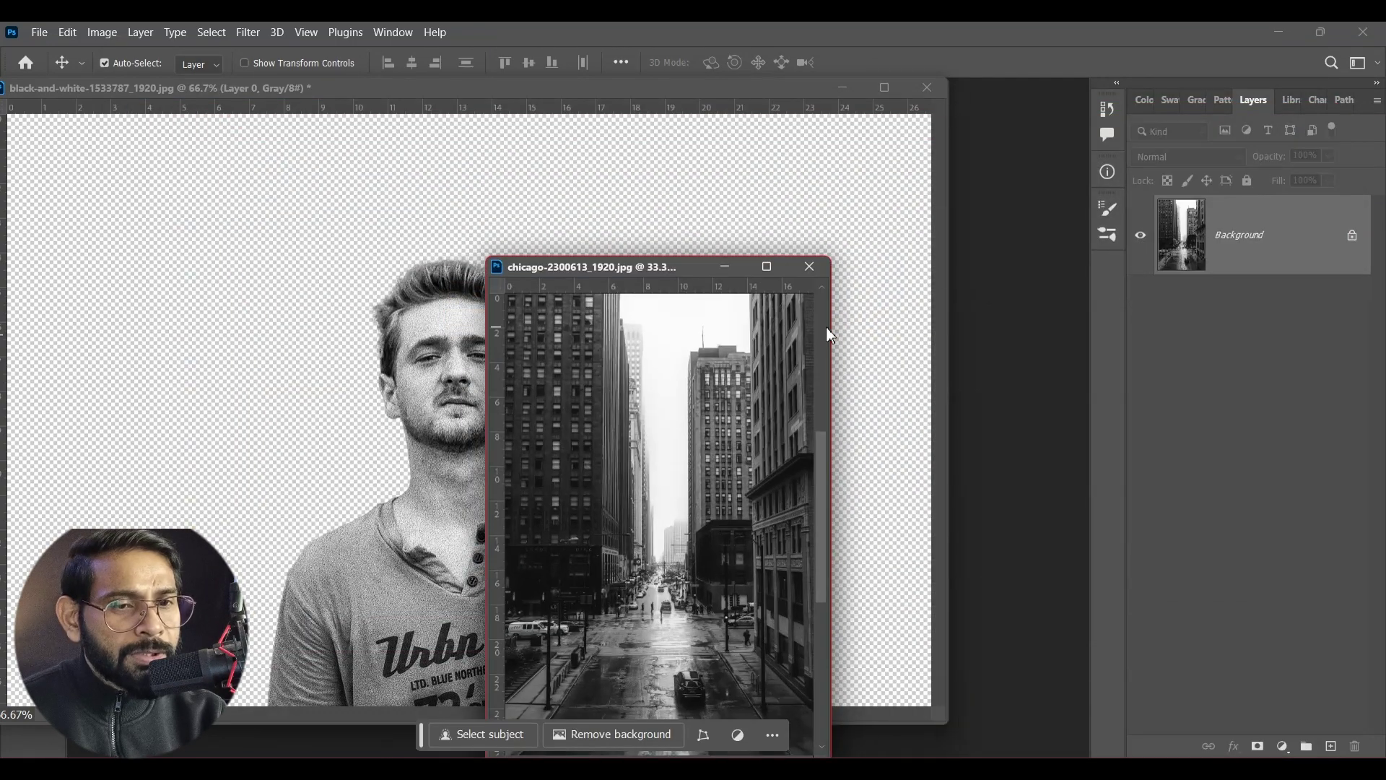
drag(737, 493, 674, 402)
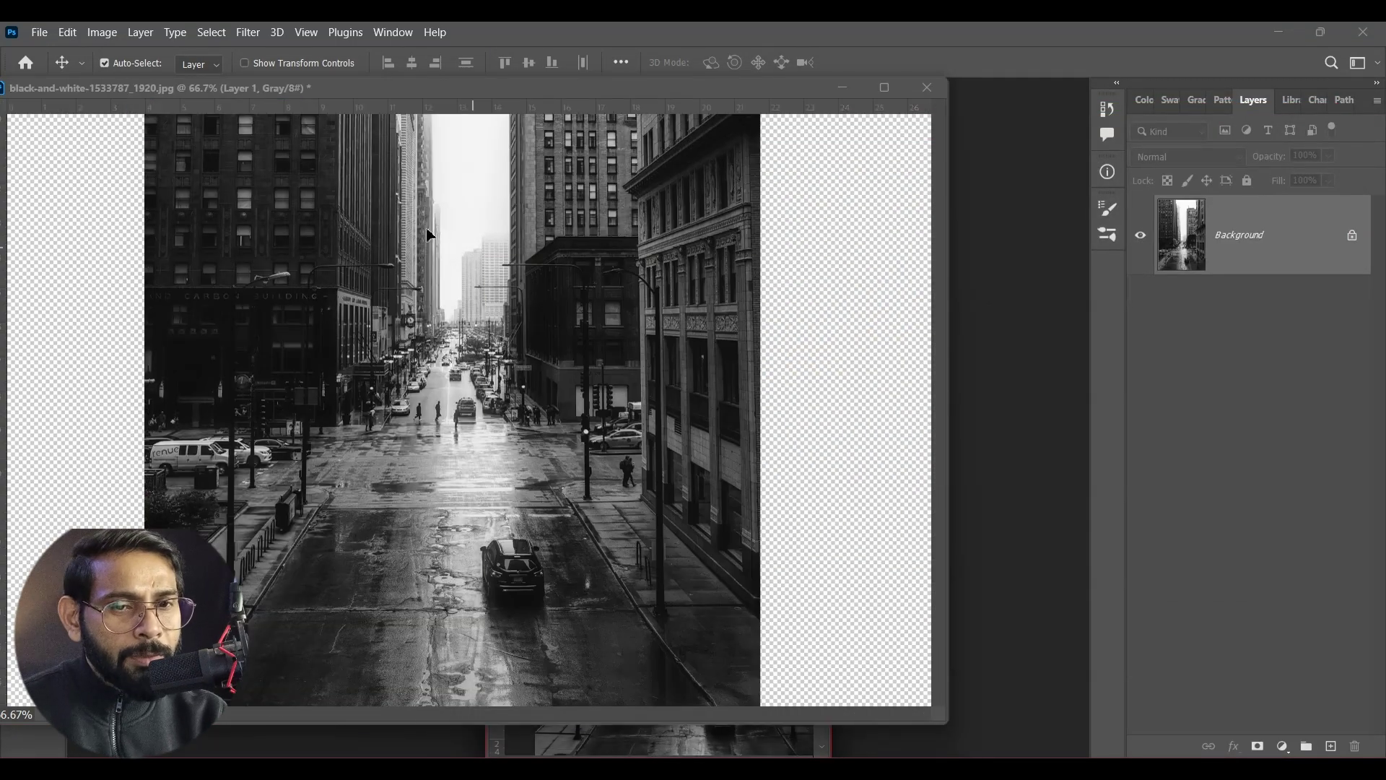
click(810, 266)
drag(474, 320, 508, 319)
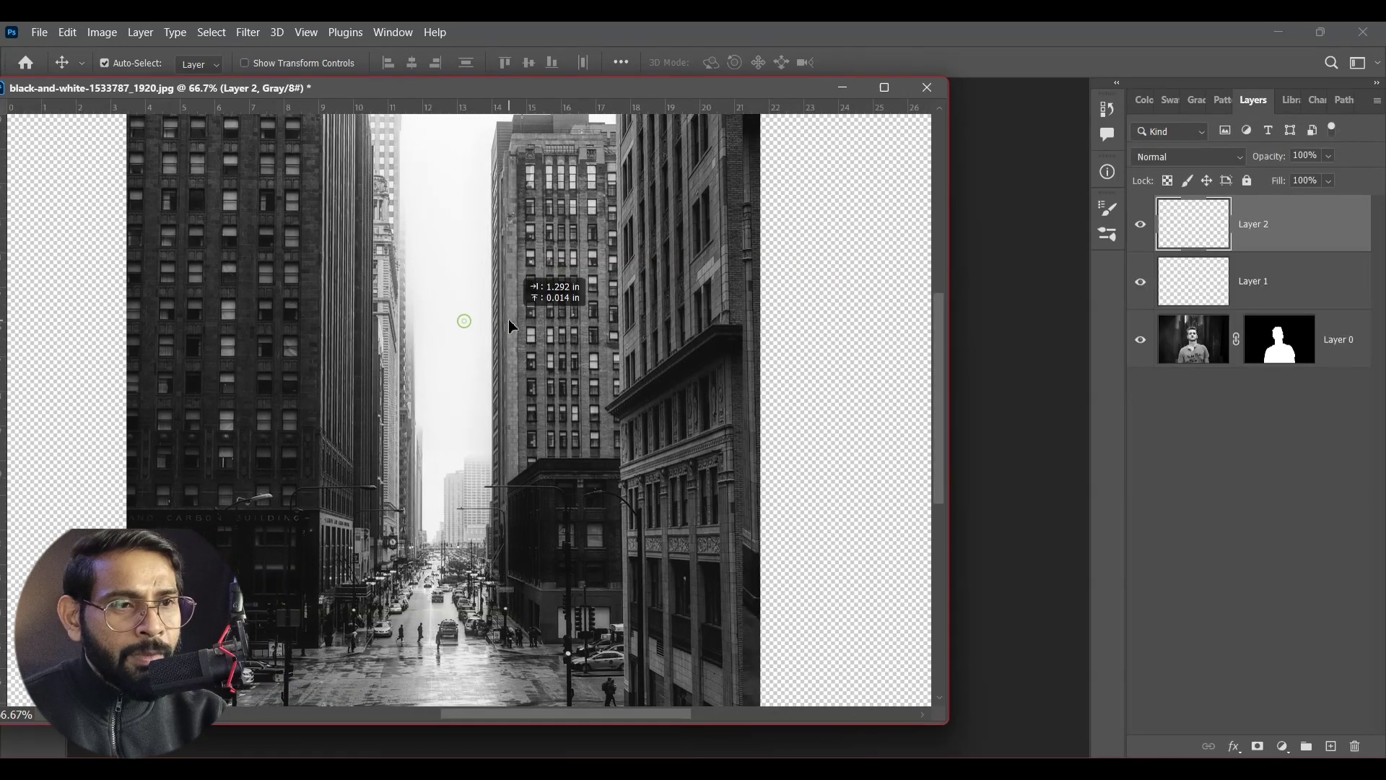
click(1355, 746)
Move the street layer down so its bright gap of sky covers the man's face, using a temporary 30% opacity, and restore 100%
click(644, 318)
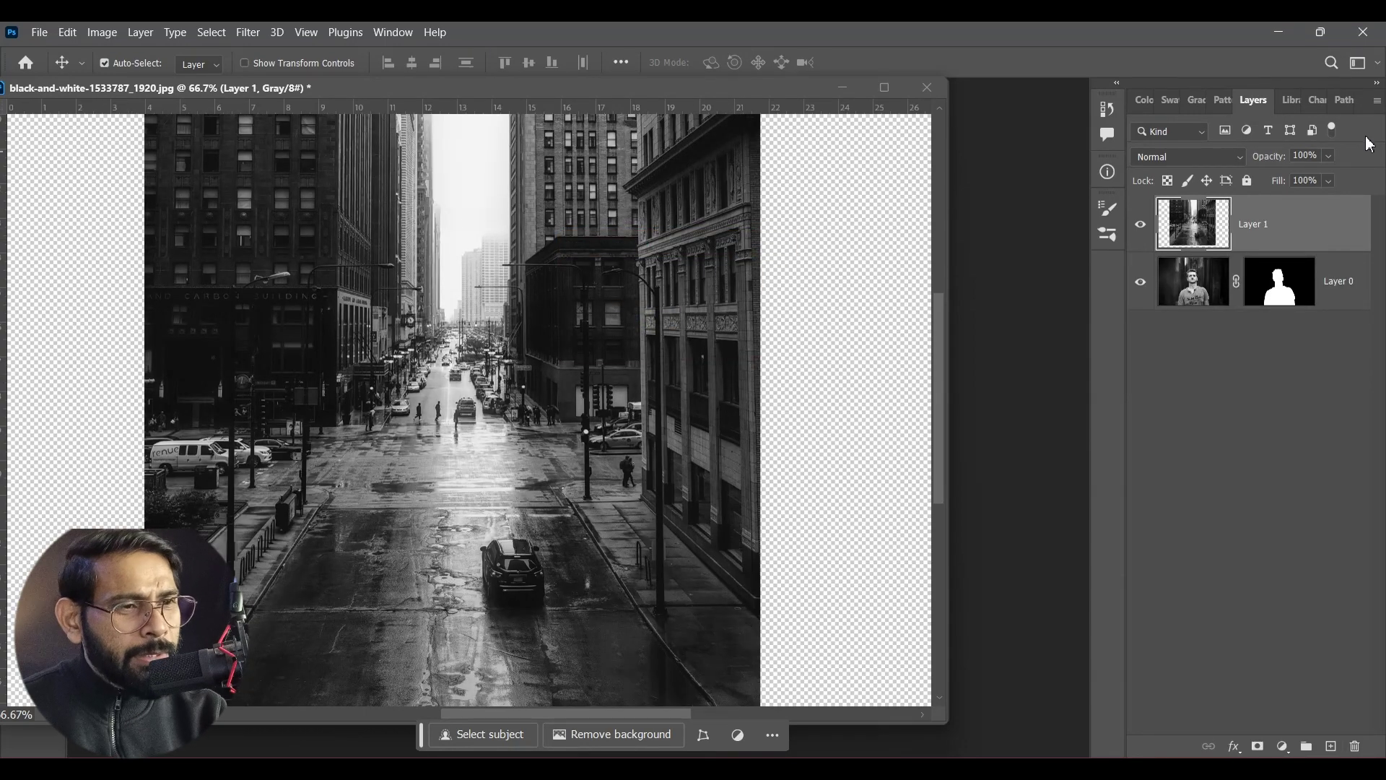
key(3)
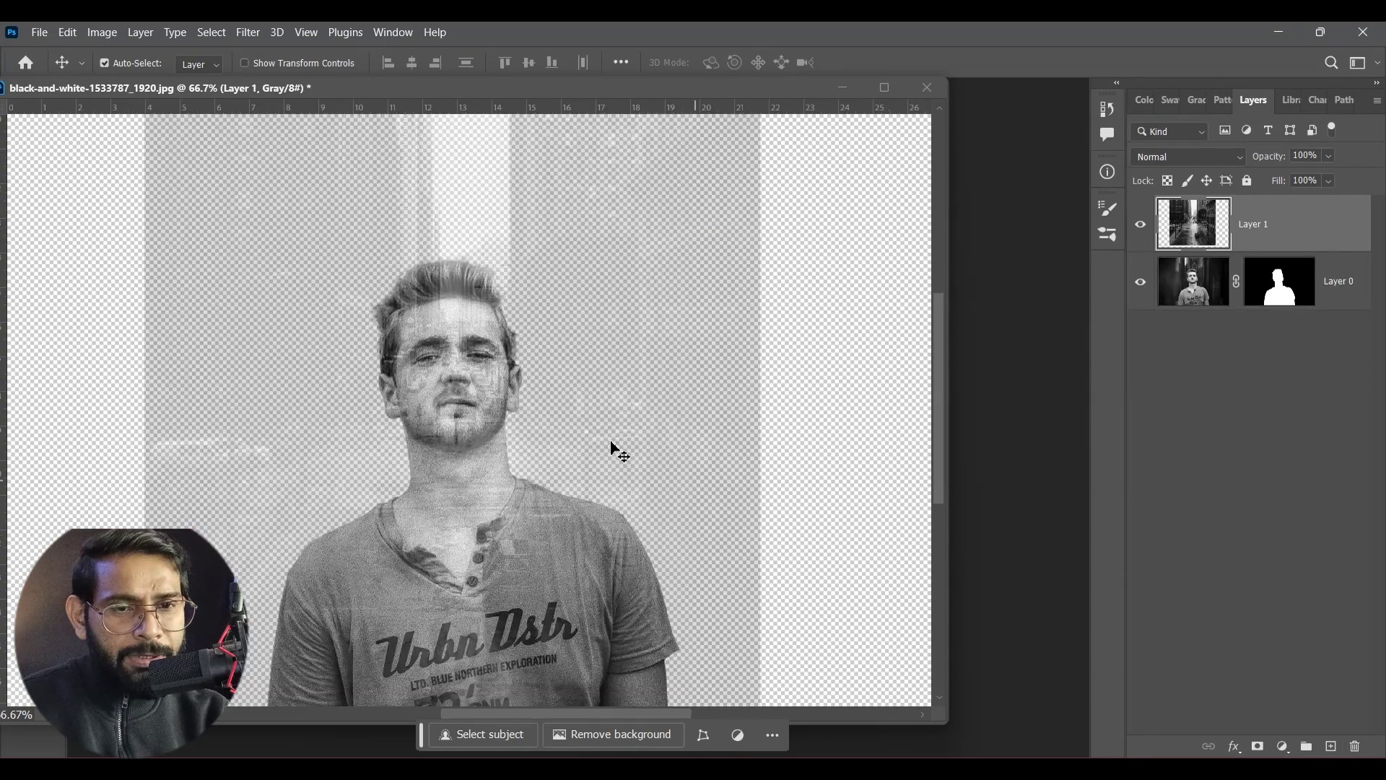
drag(567, 370, 540, 533)
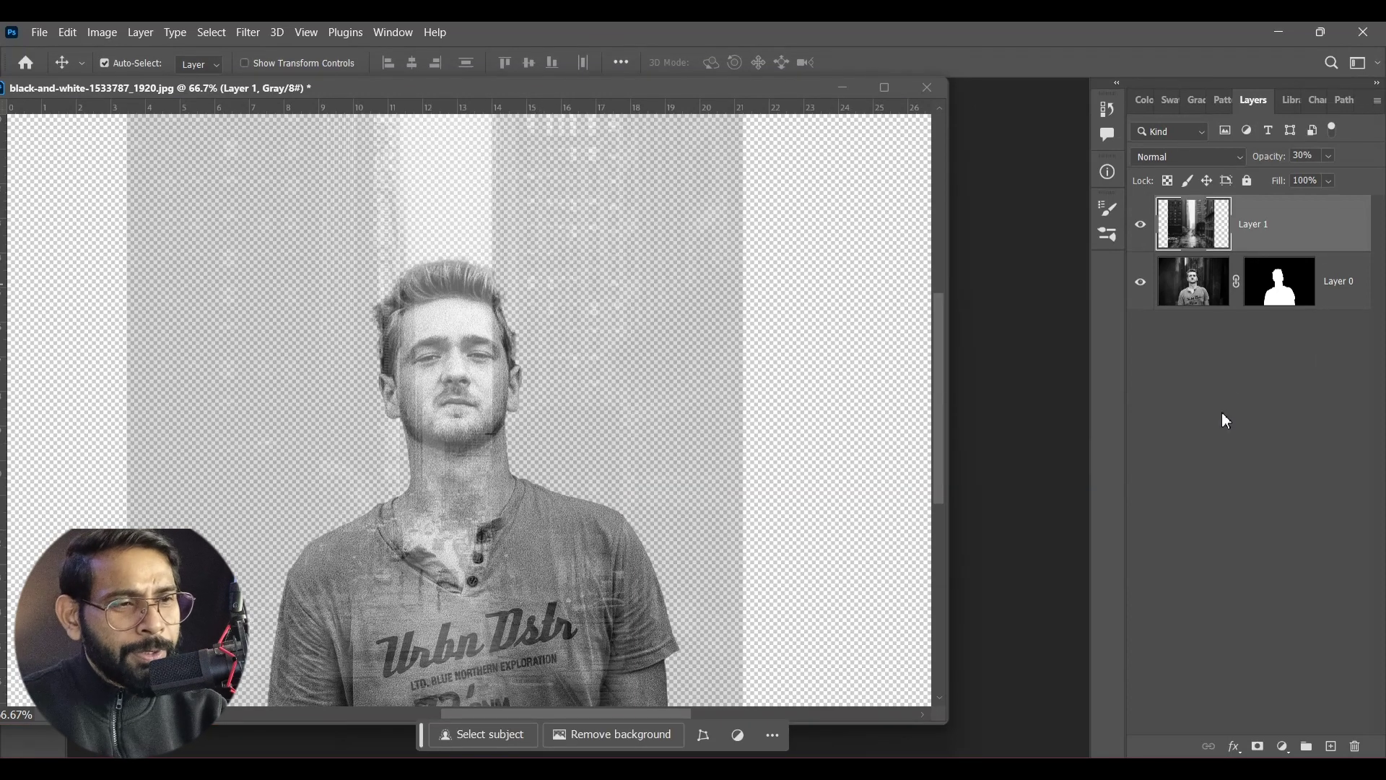
key(0)
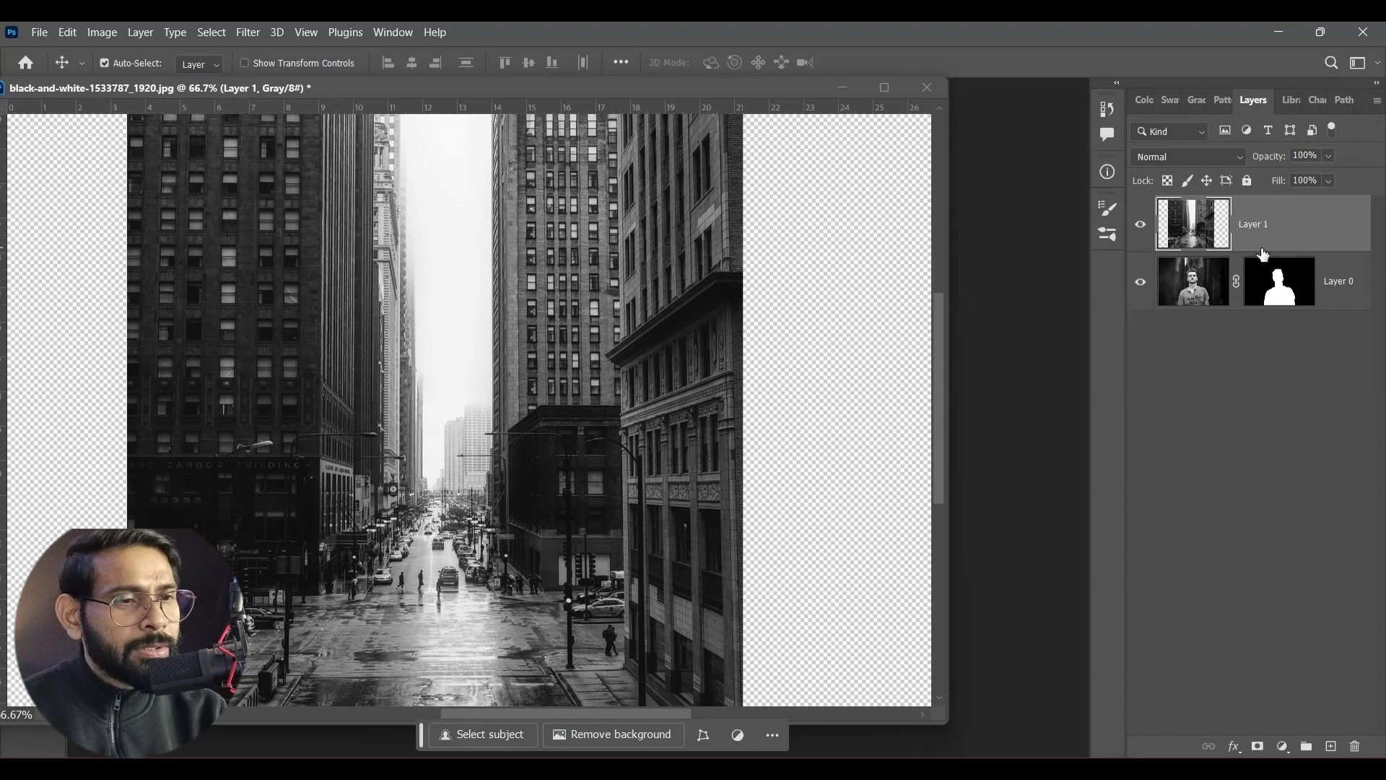
click(1141, 224)
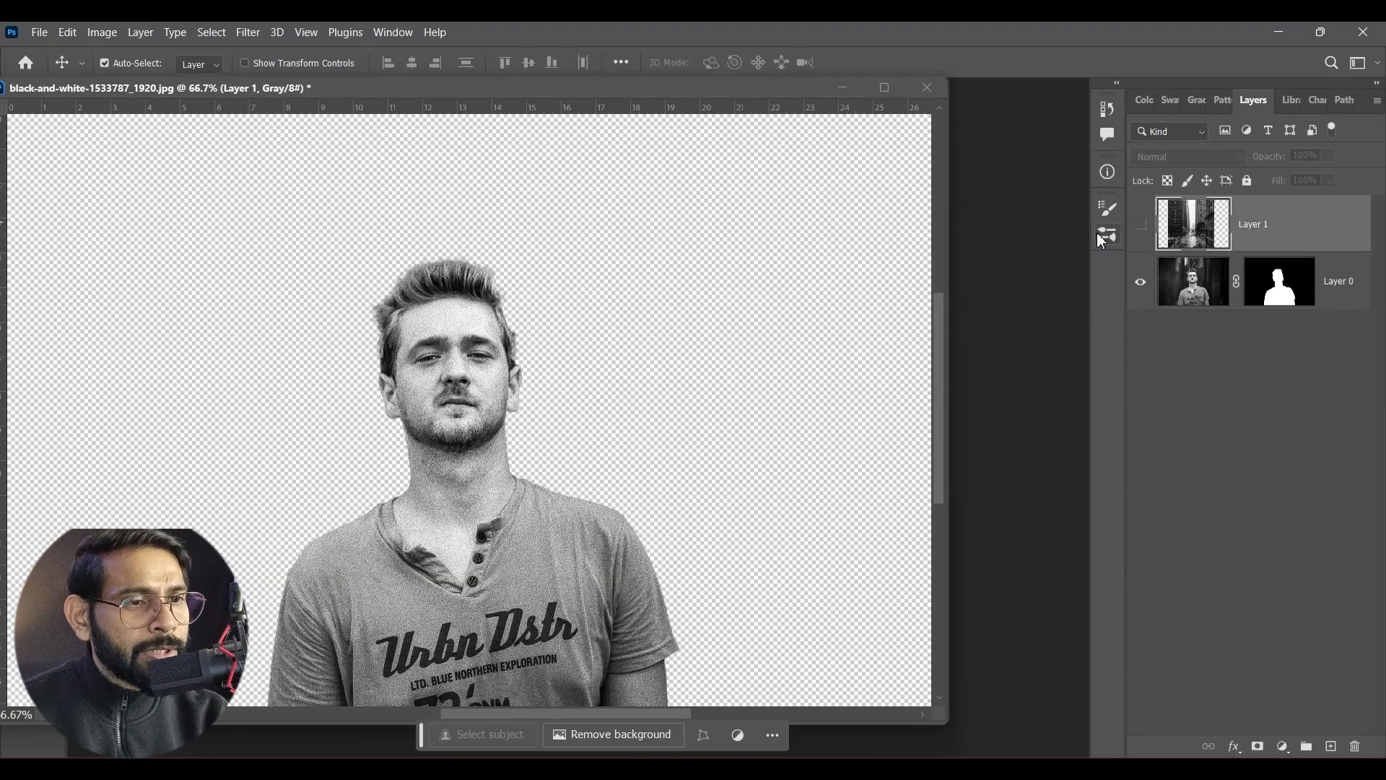
click(1142, 223)
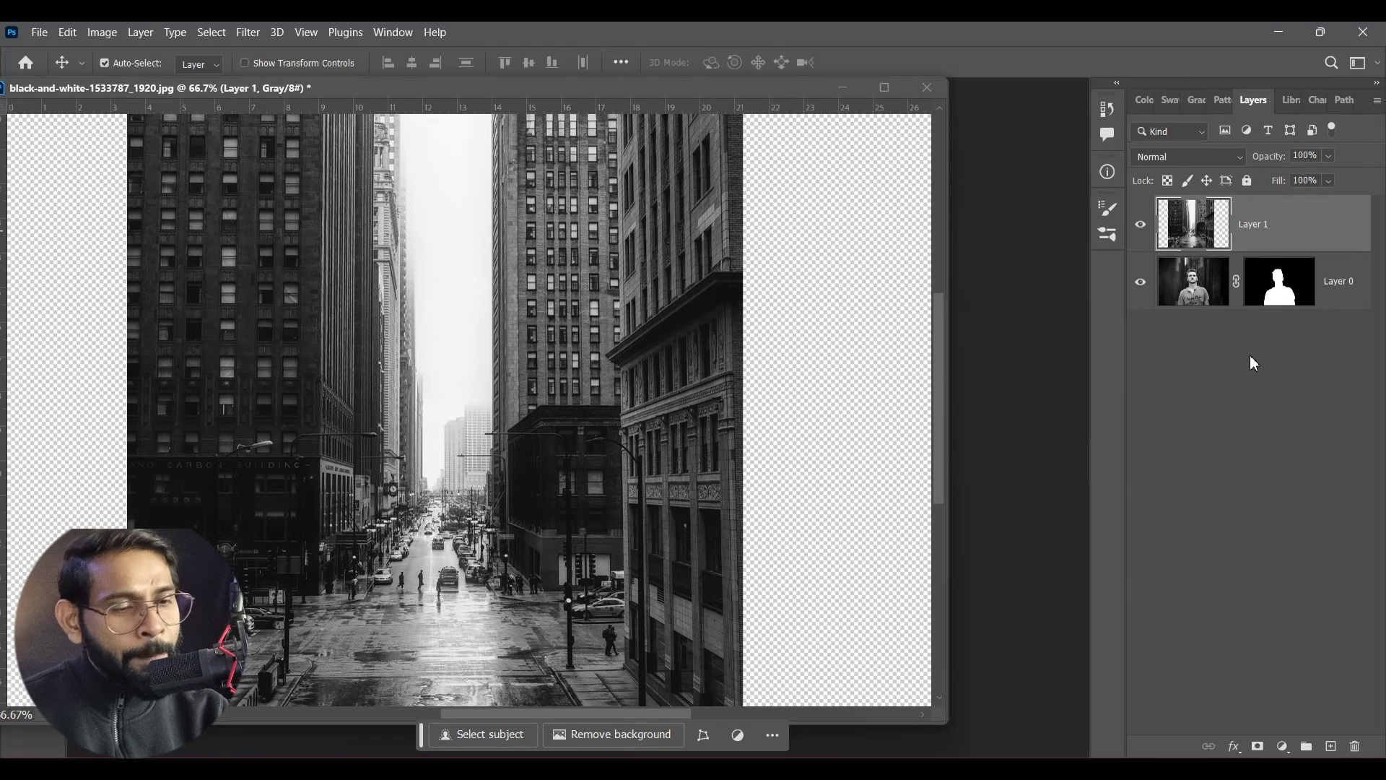
click(1283, 746)
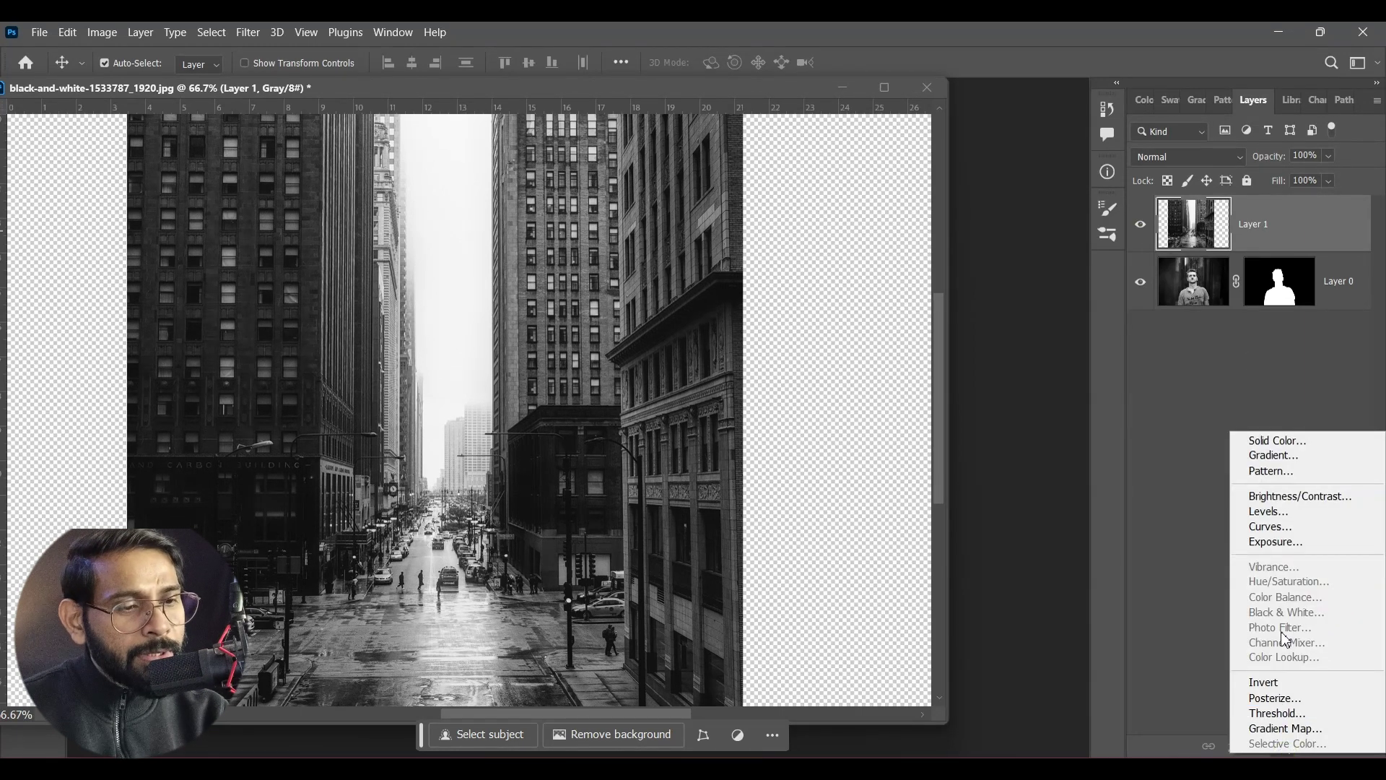
click(1162, 386)
drag(404, 96, 542, 99)
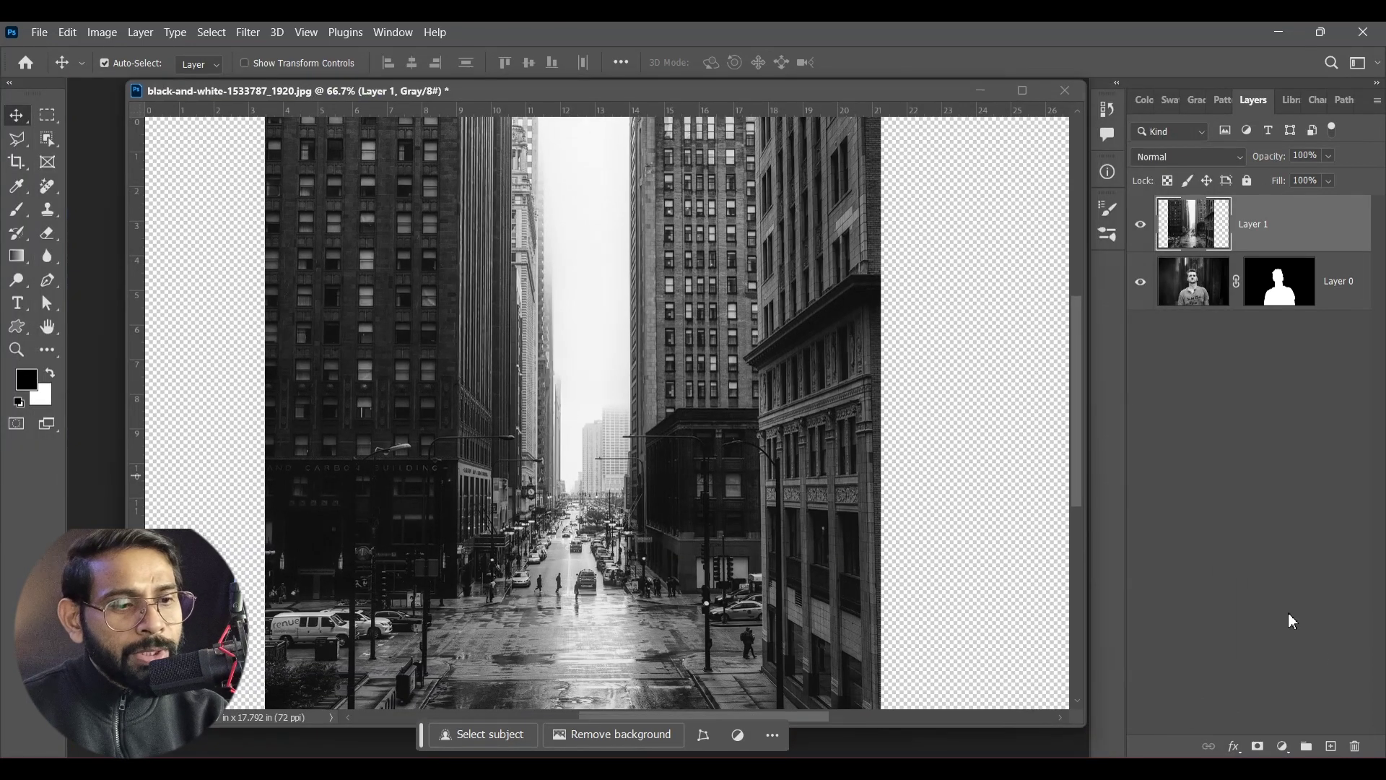
click(1287, 748)
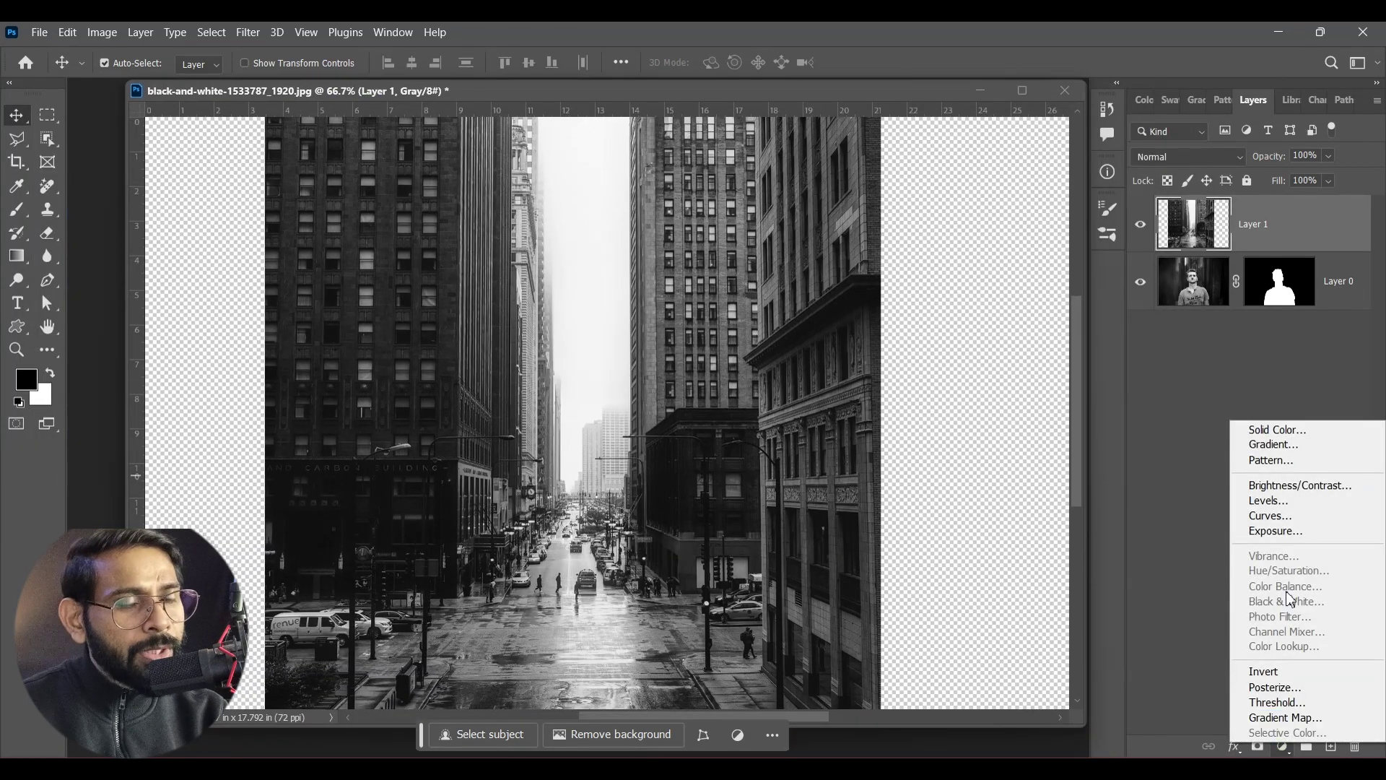
click(693, 97)
Hide the street layer and convert the document from grayscale to RGB Color without merging the layers
click(1141, 224)
drag(755, 98, 721, 94)
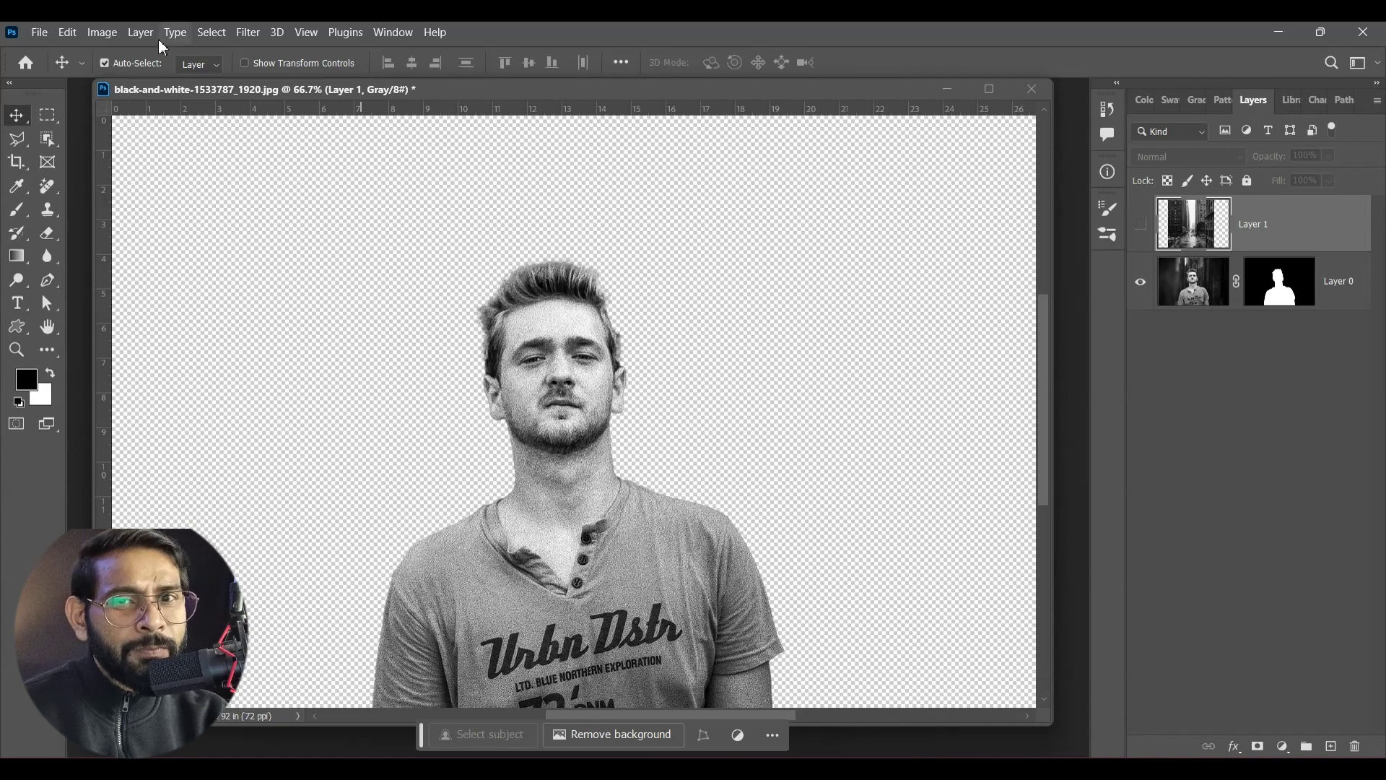
click(102, 33)
mouse_move(126, 54)
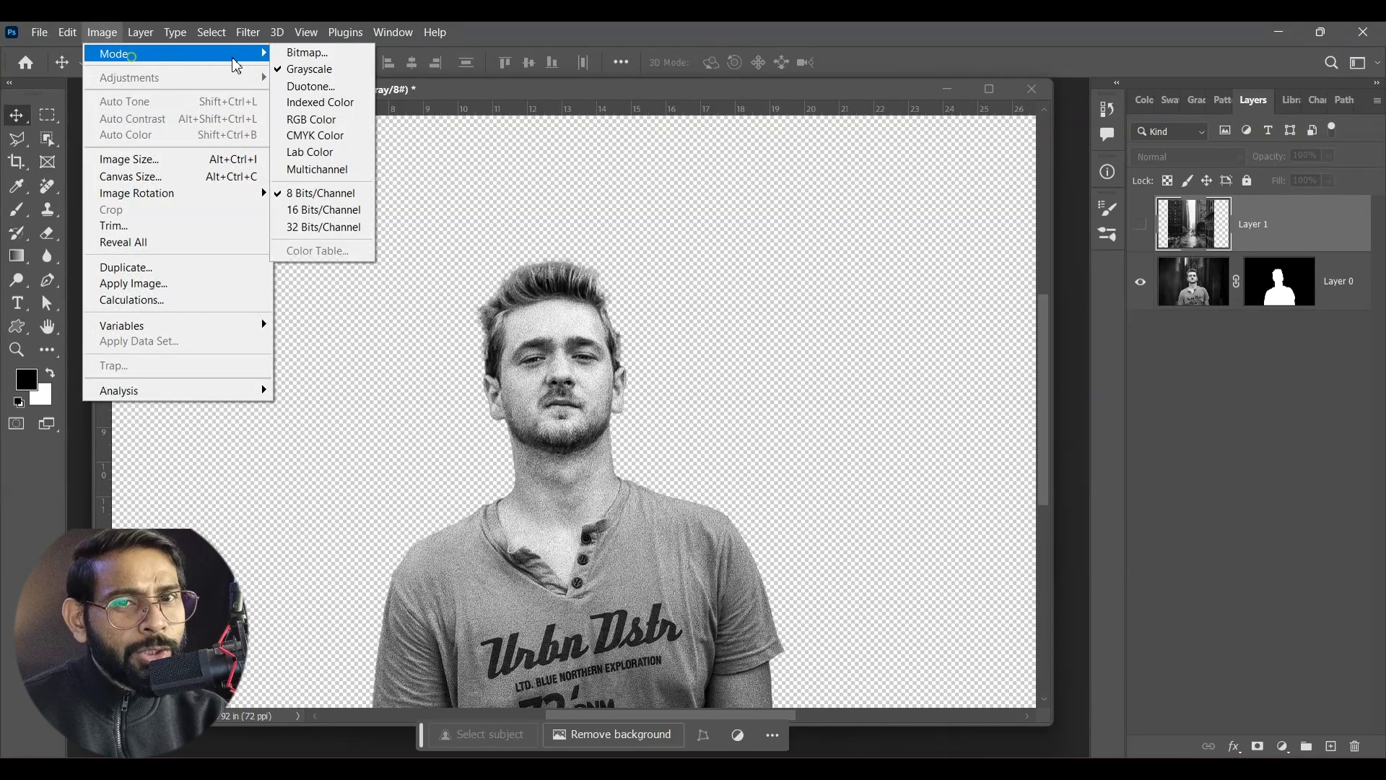
click(310, 124)
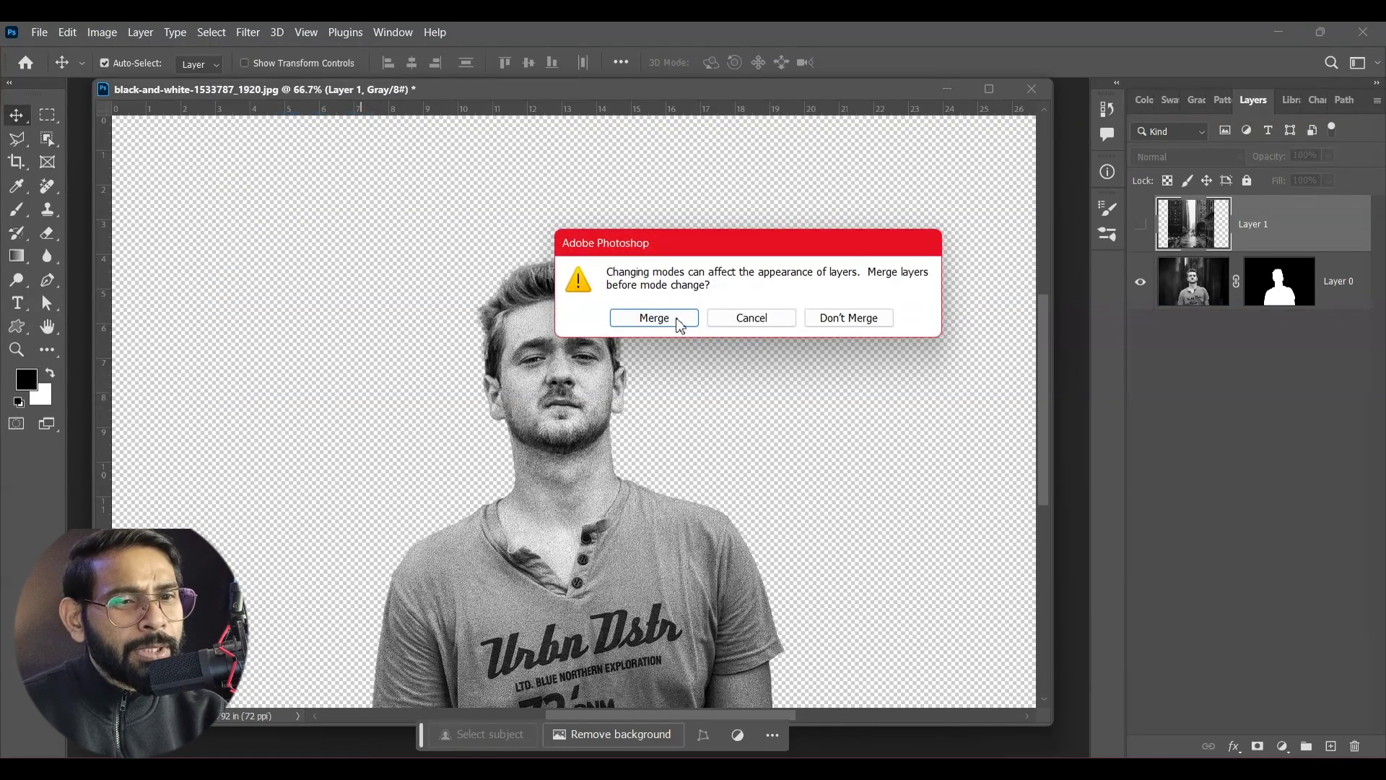
click(851, 321)
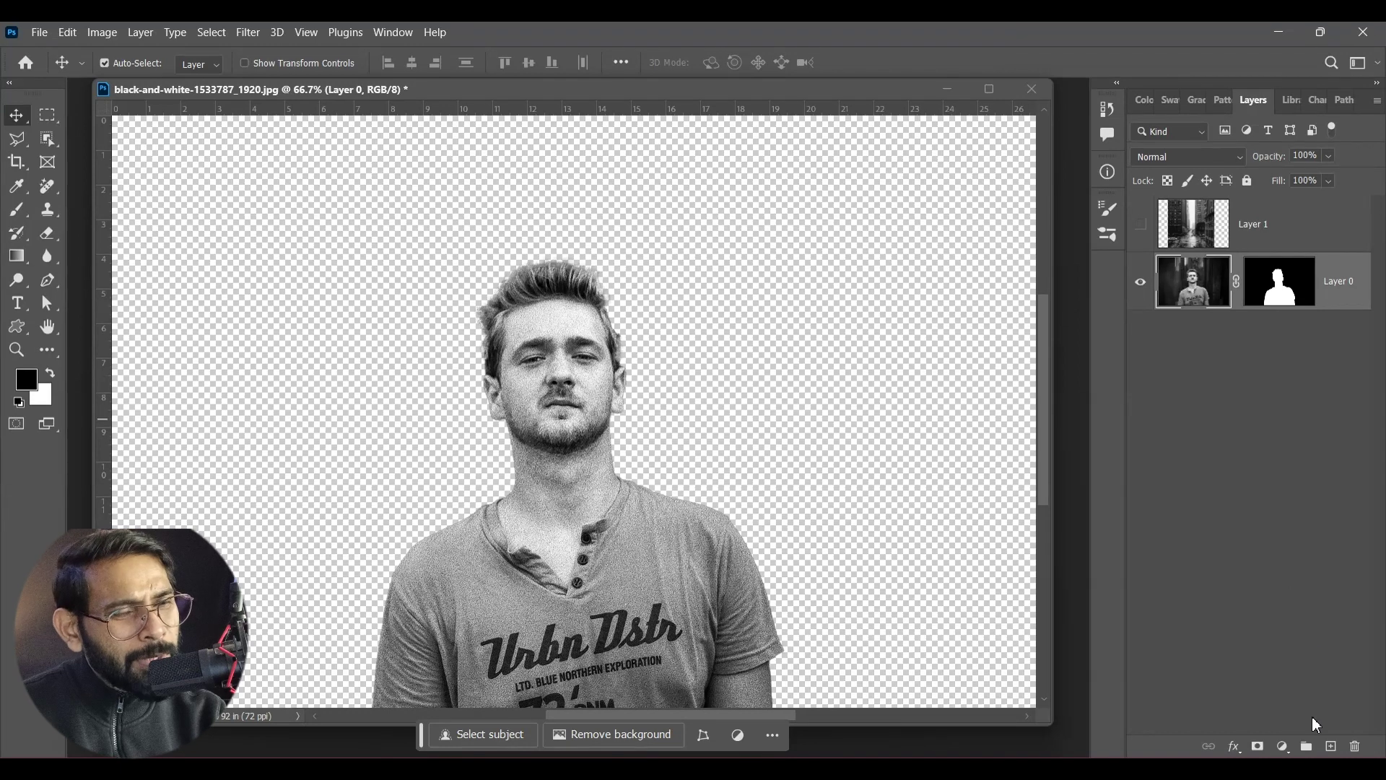
Add a Black & White adjustment with the Darker preset above the portrait layer and clip it to that layer
key(c)
click(1140, 225)
click(1140, 230)
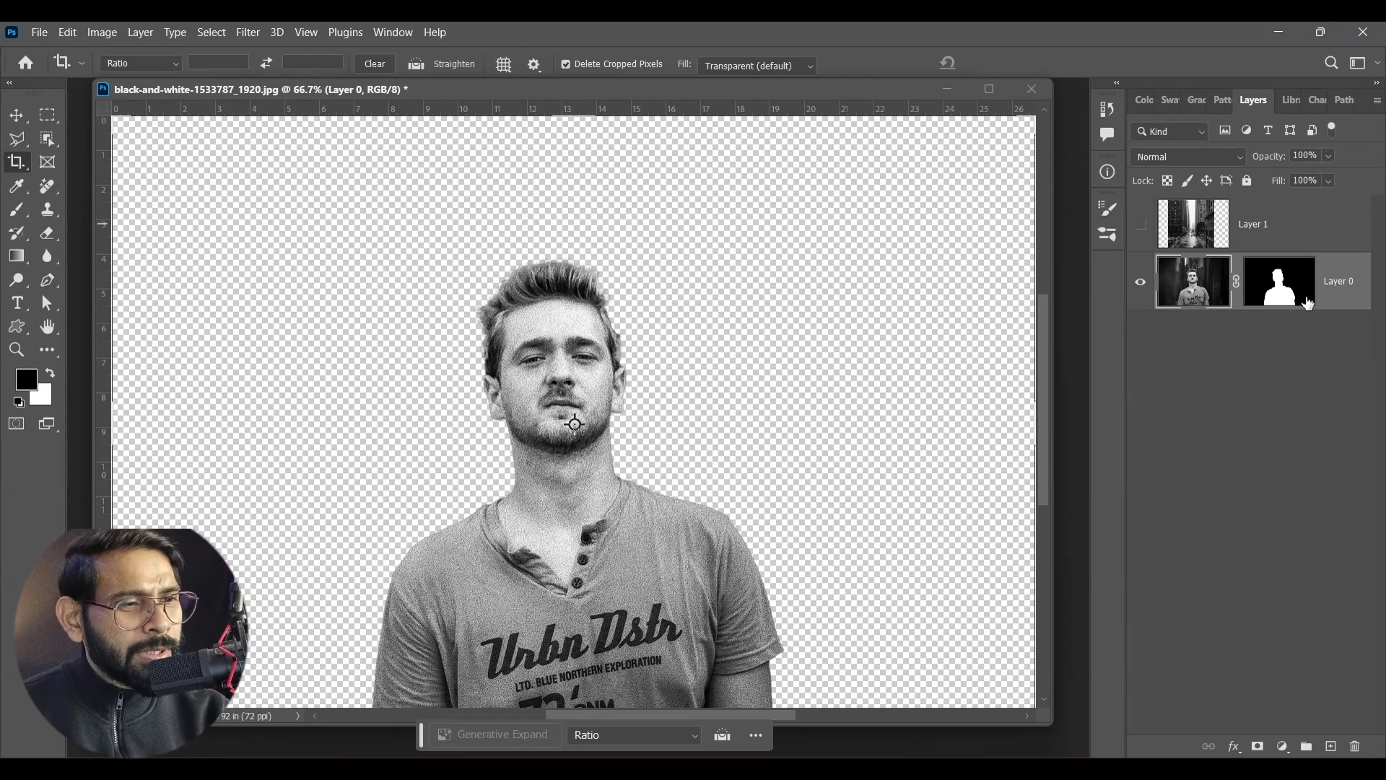
click(1282, 746)
click(1303, 610)
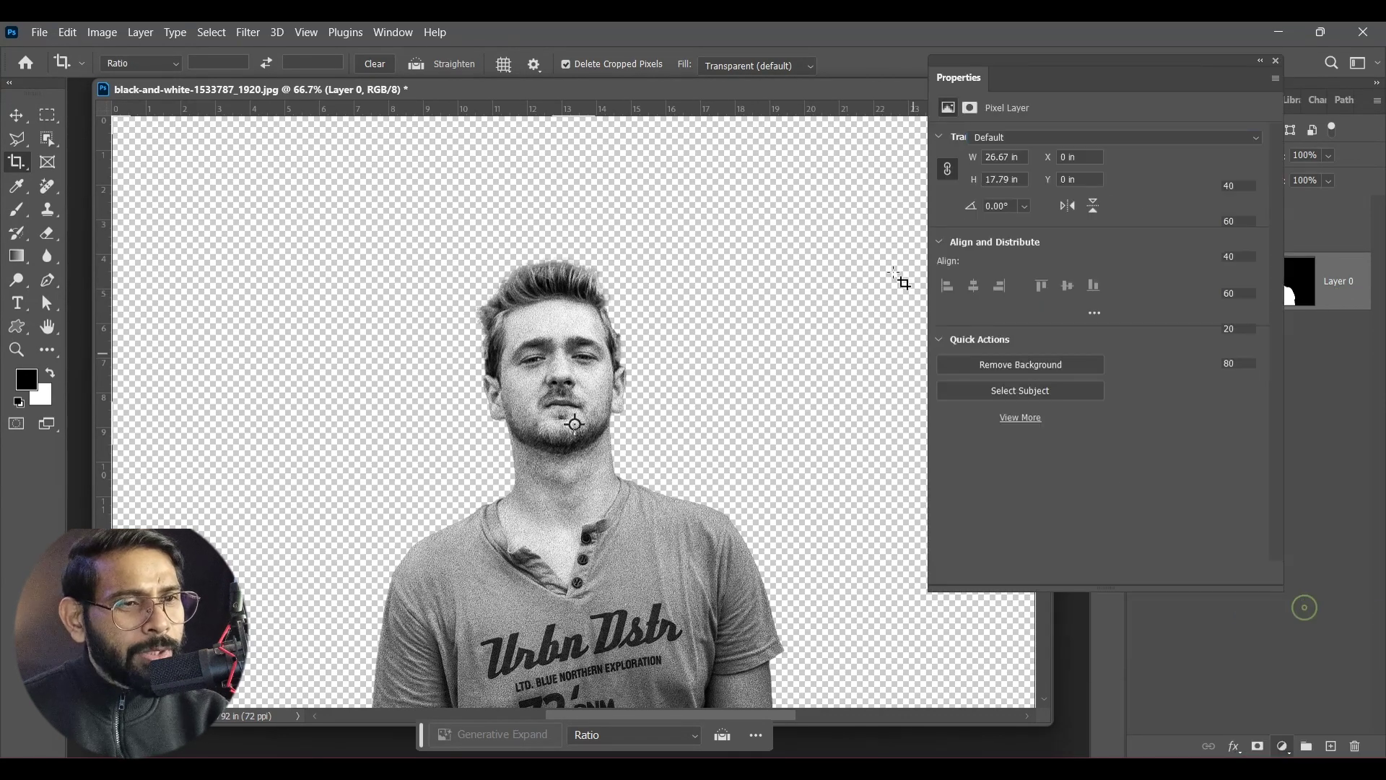
click(1004, 139)
click(1011, 192)
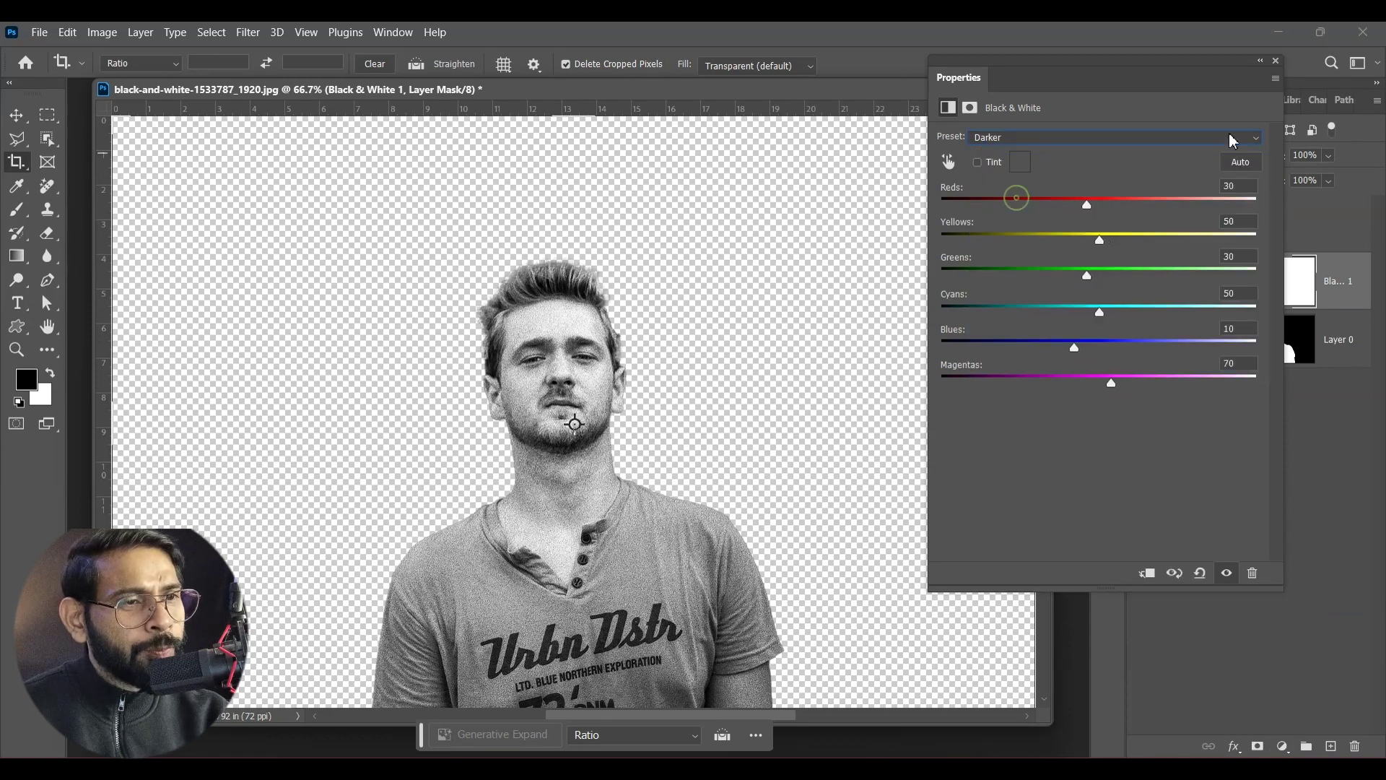
click(1146, 573)
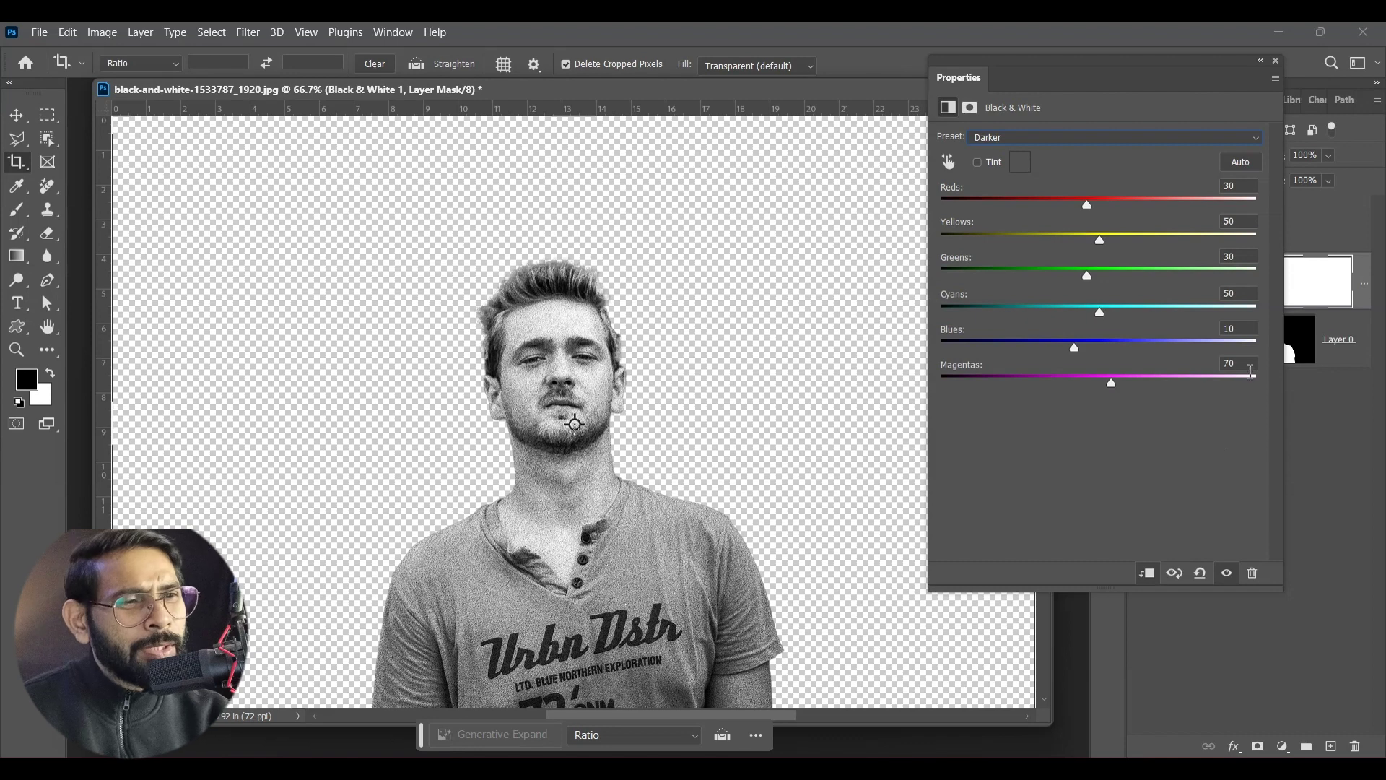
click(1280, 62)
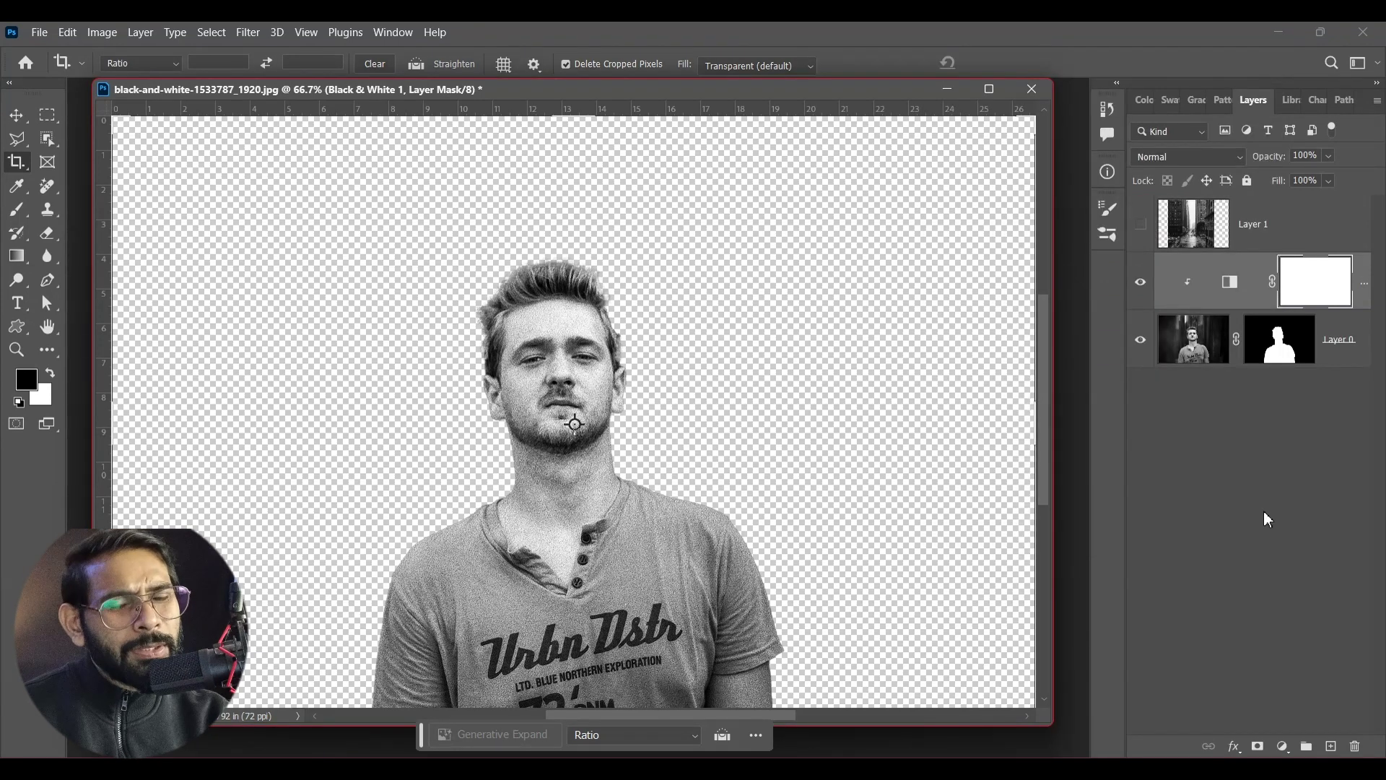
Add a Solid Color fill layer in 857a7a and place it beneath the portrait layer as the background
click(1301, 503)
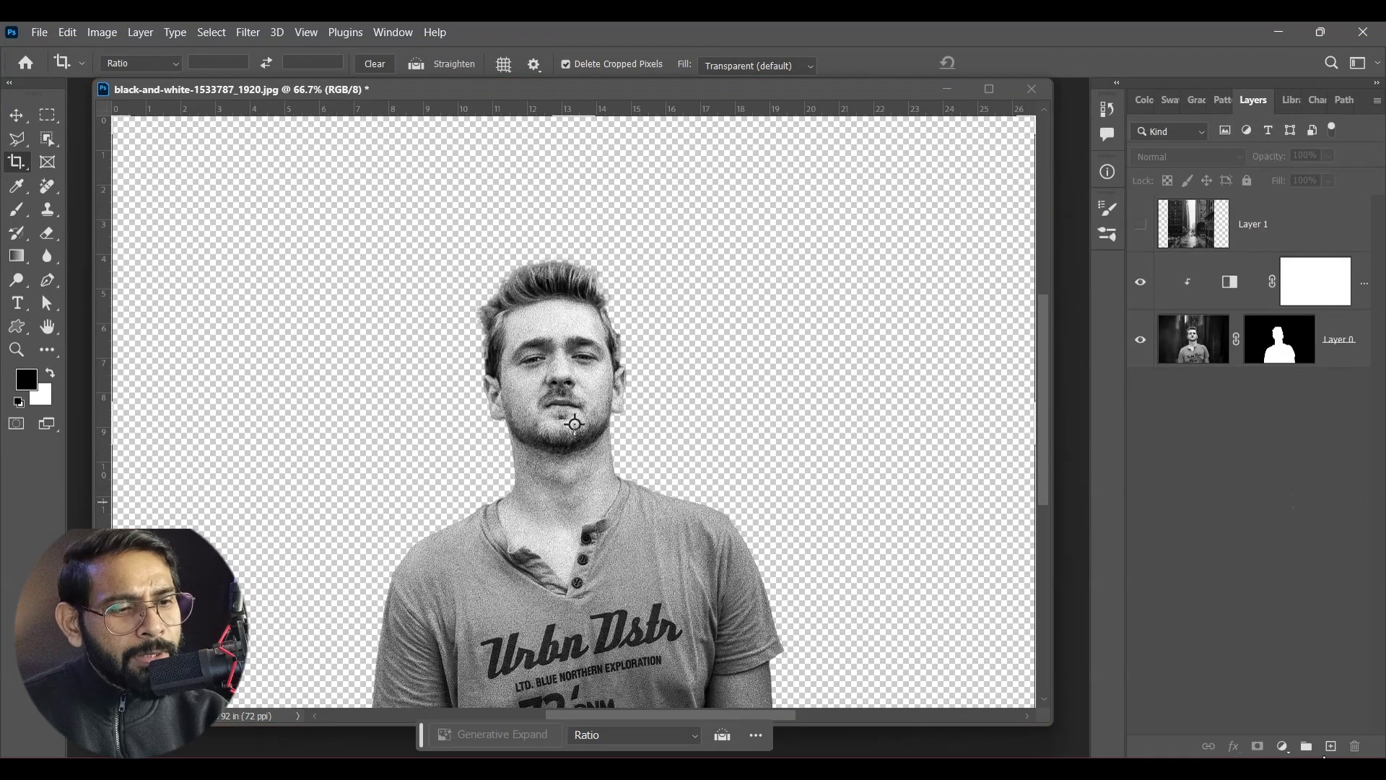
click(1283, 746)
click(1275, 434)
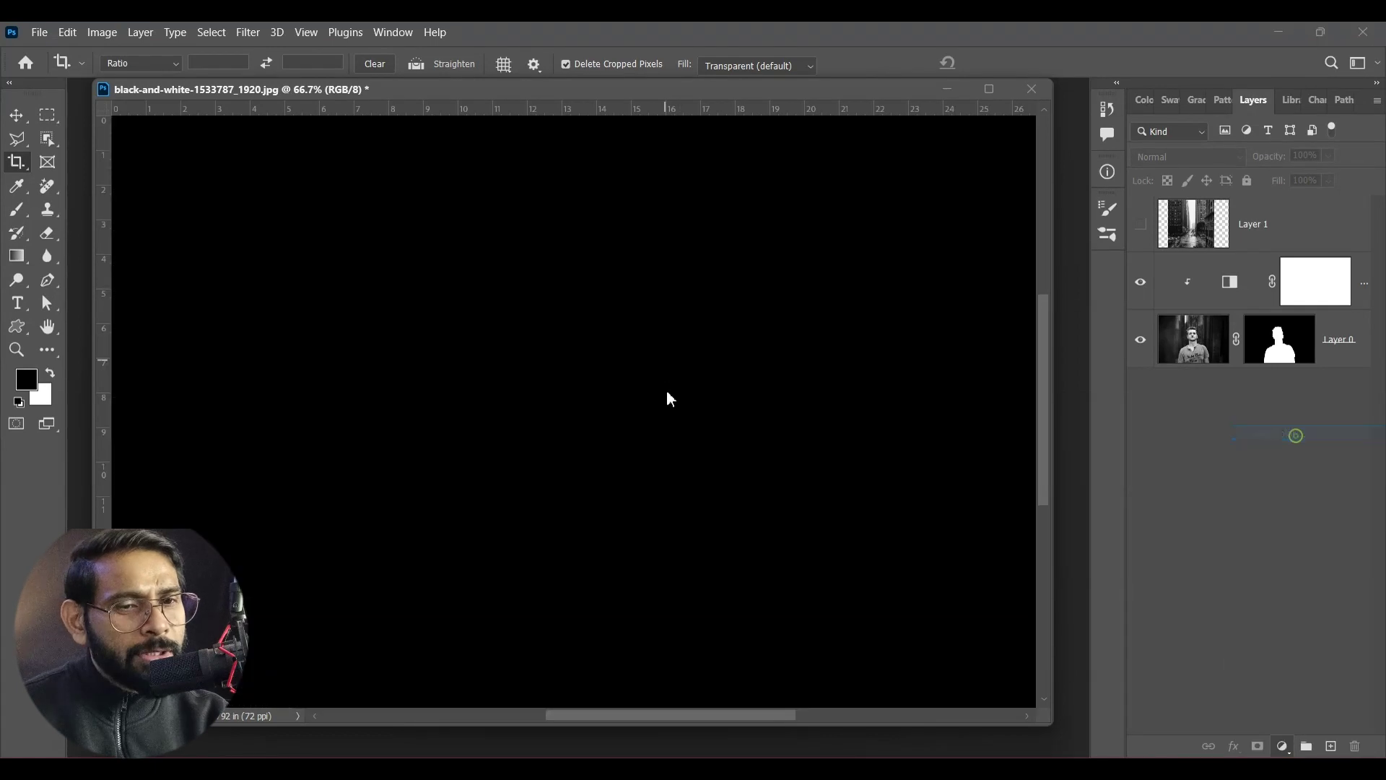
mouse_move(915, 523)
mouse_down()
mouse_move(904, 534)
mouse_move(928, 515)
mouse_up()
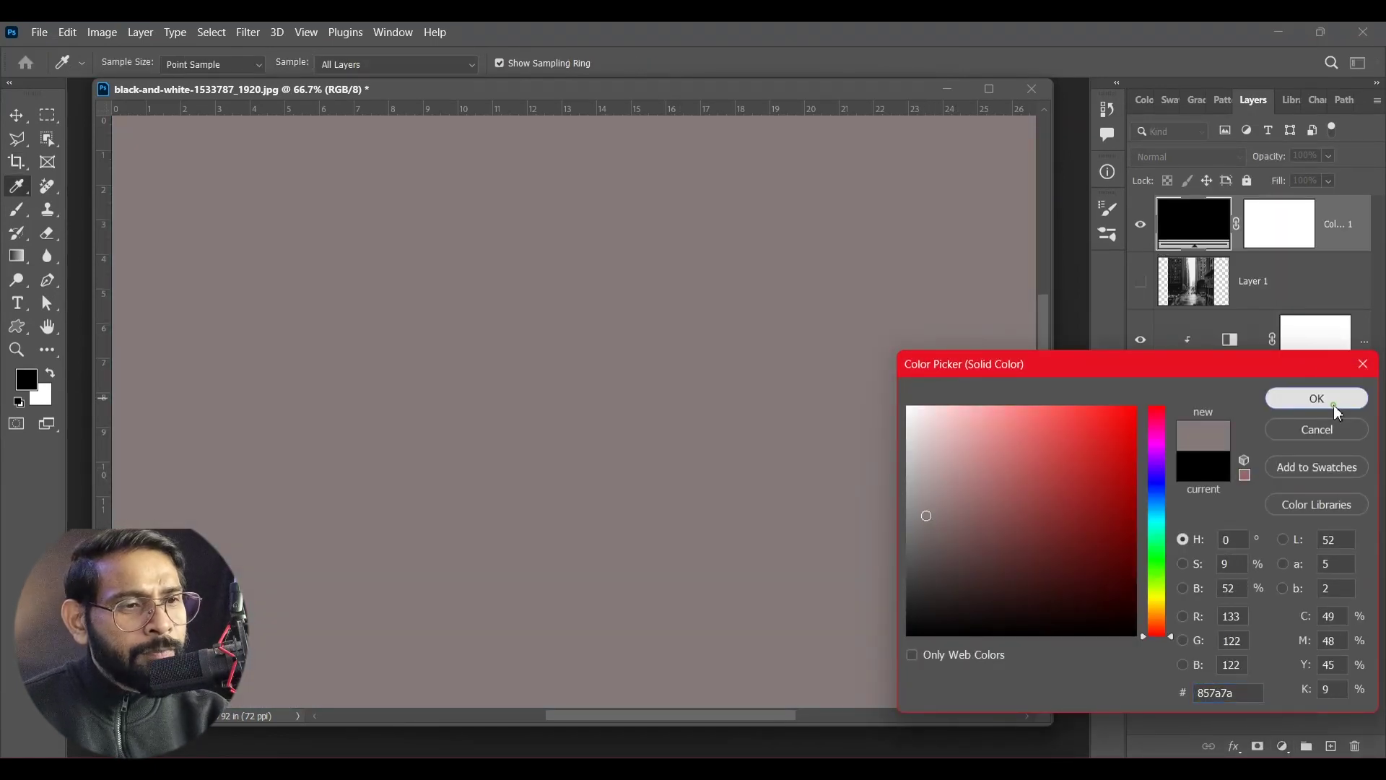
click(1317, 399)
key(c)
drag(1347, 231, 1347, 427)
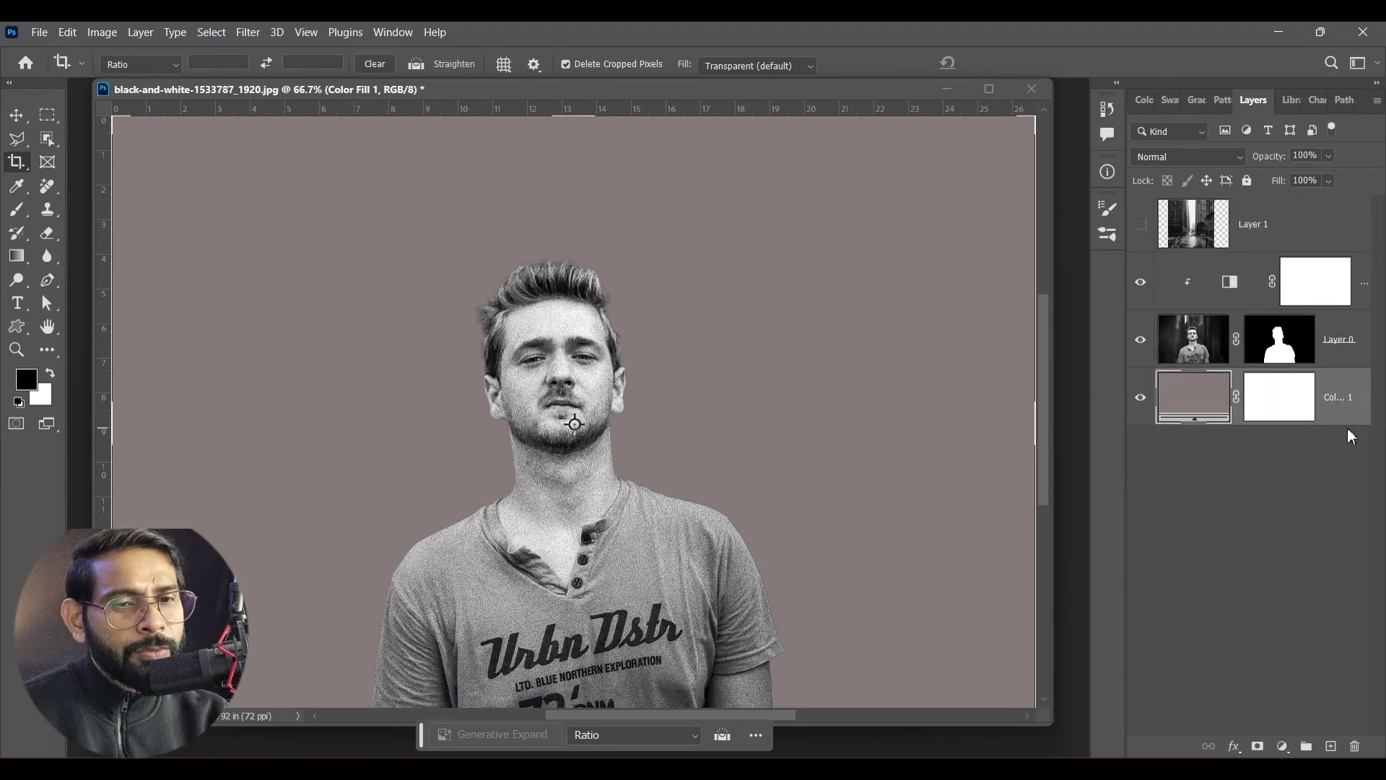
click(1141, 224)
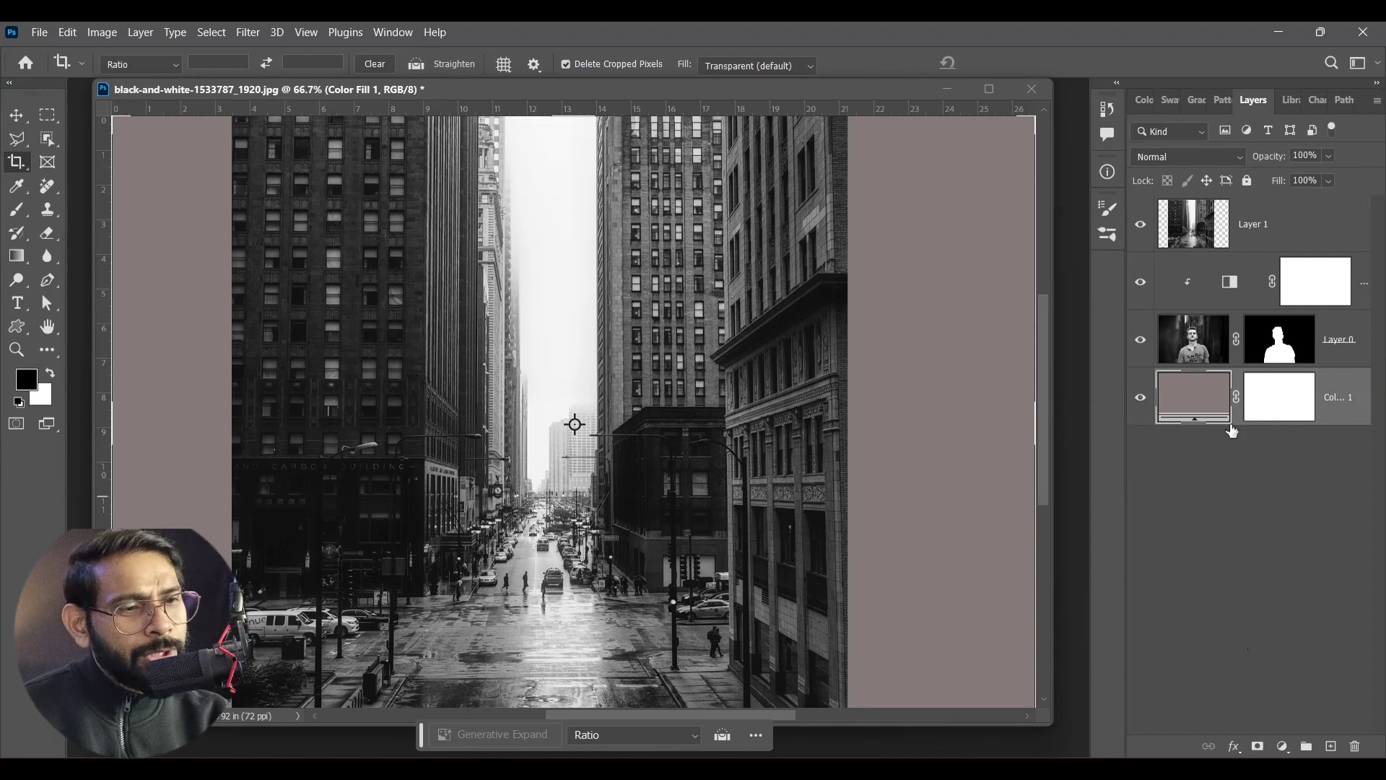
click(1243, 523)
key(v)
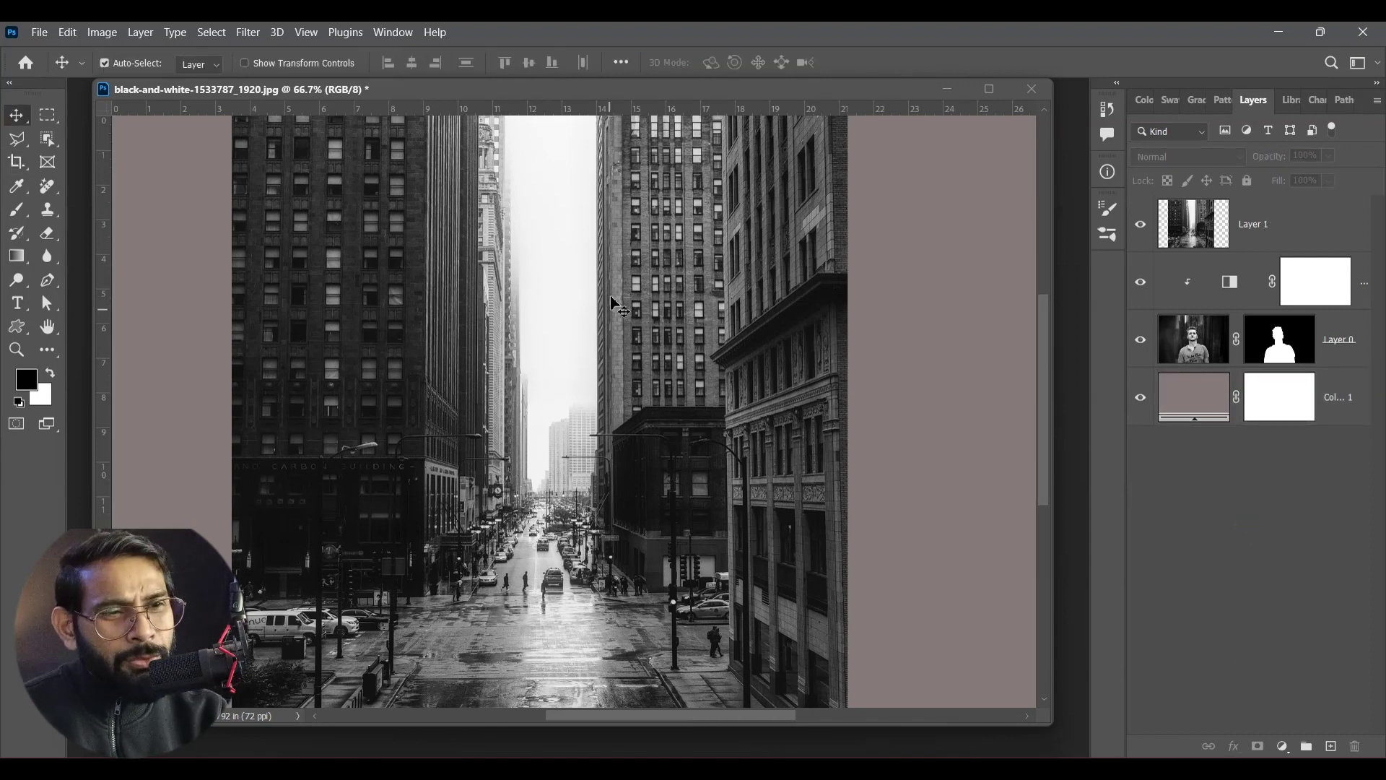
click(1142, 224)
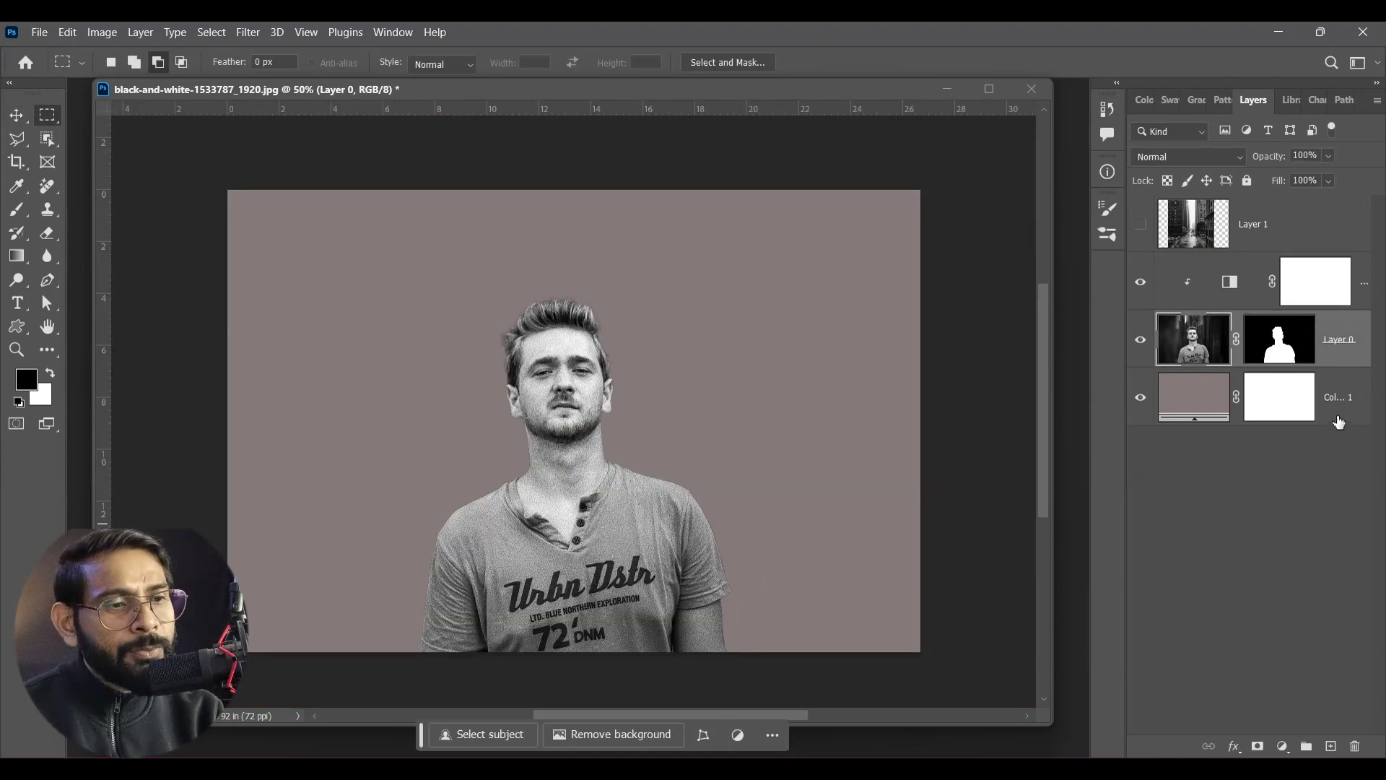
On a new layer above the solid color fill, fill a full-height vertical strip behind the man with white, its selection feathered by 40 pixels
click(1340, 421)
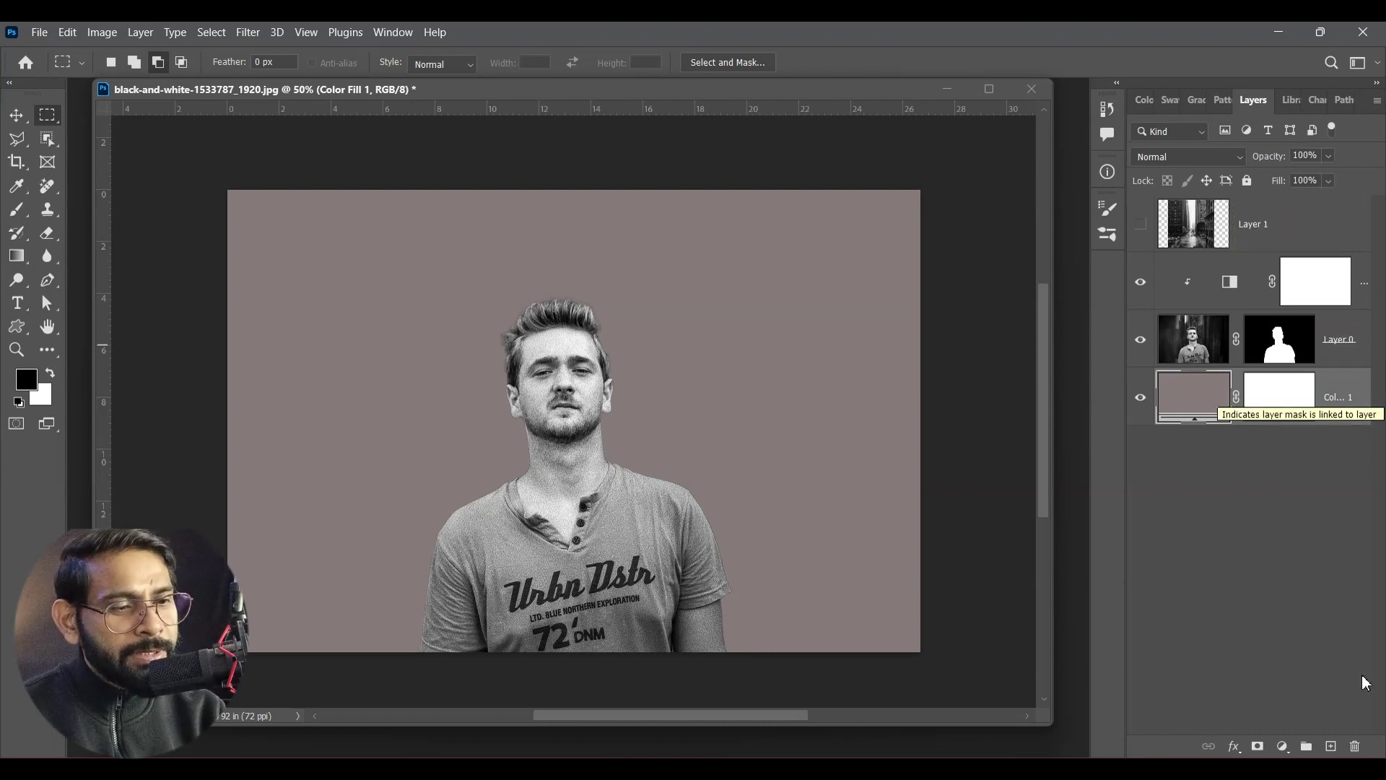
click(1332, 745)
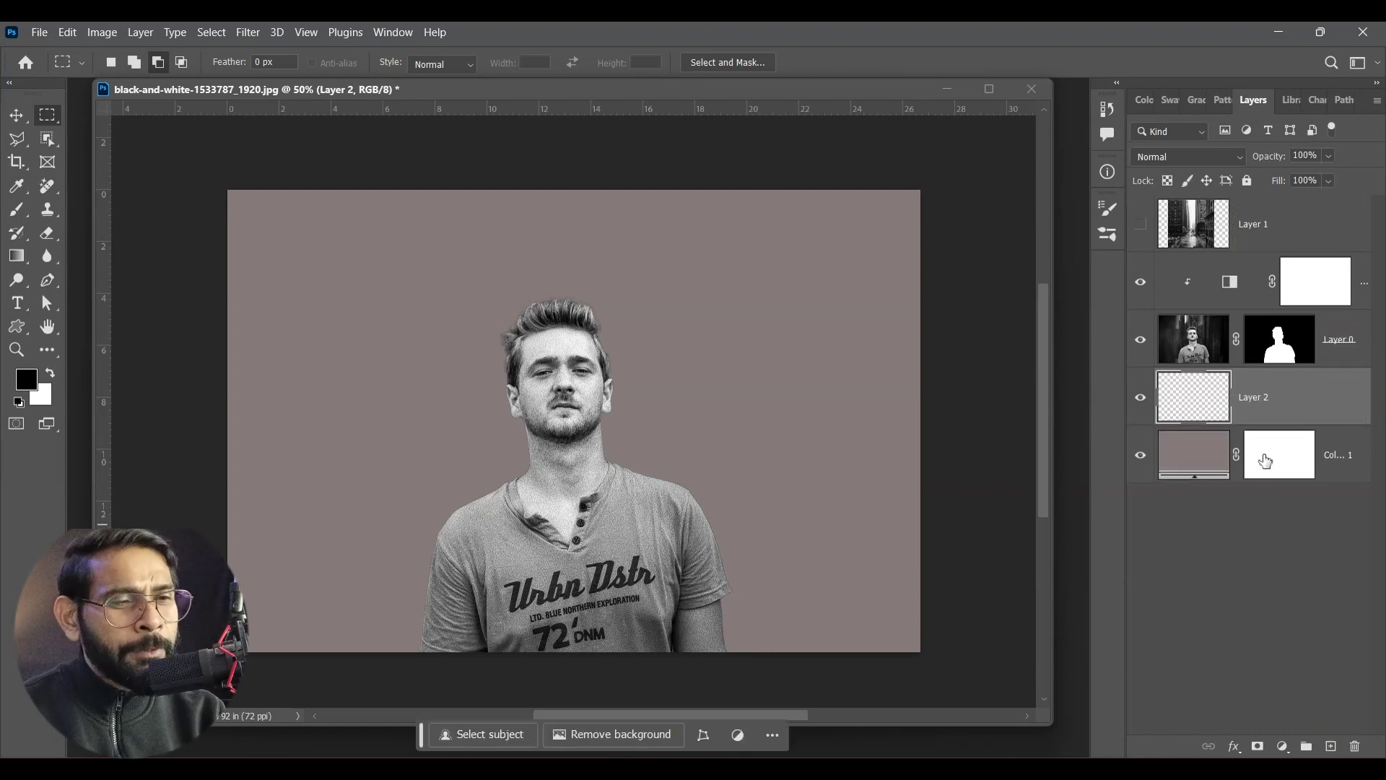
drag(447, 192, 674, 671)
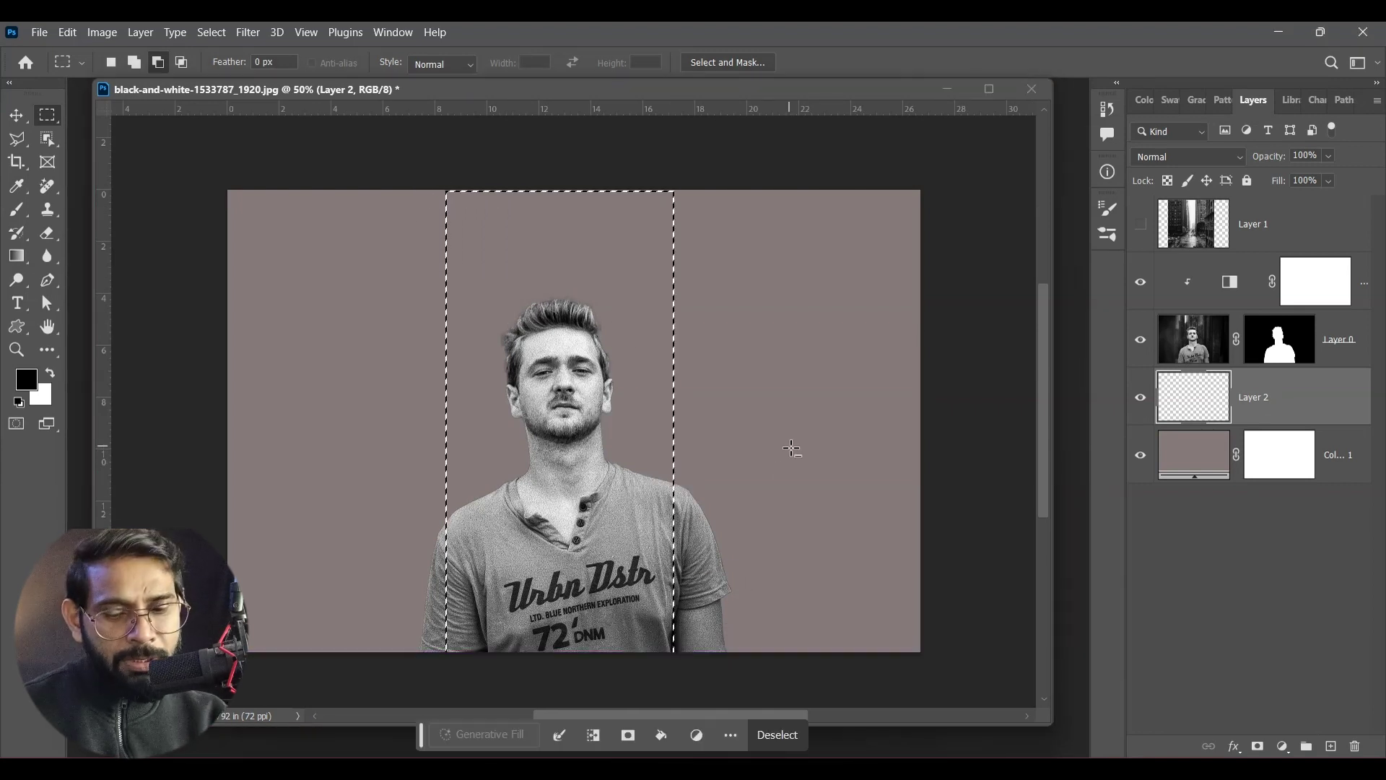
key(shift+F6)
text(40)
key(Return)
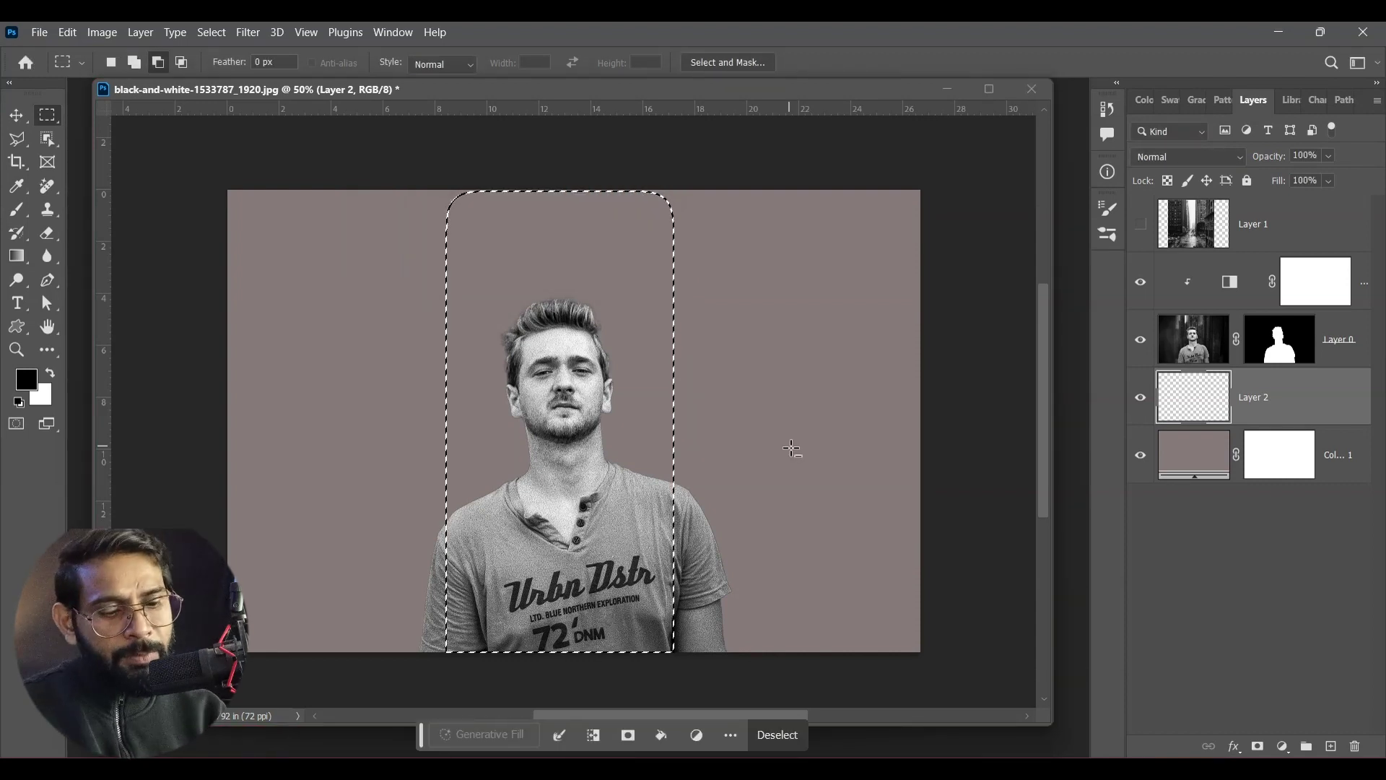
key(ctrl+BackSpace)
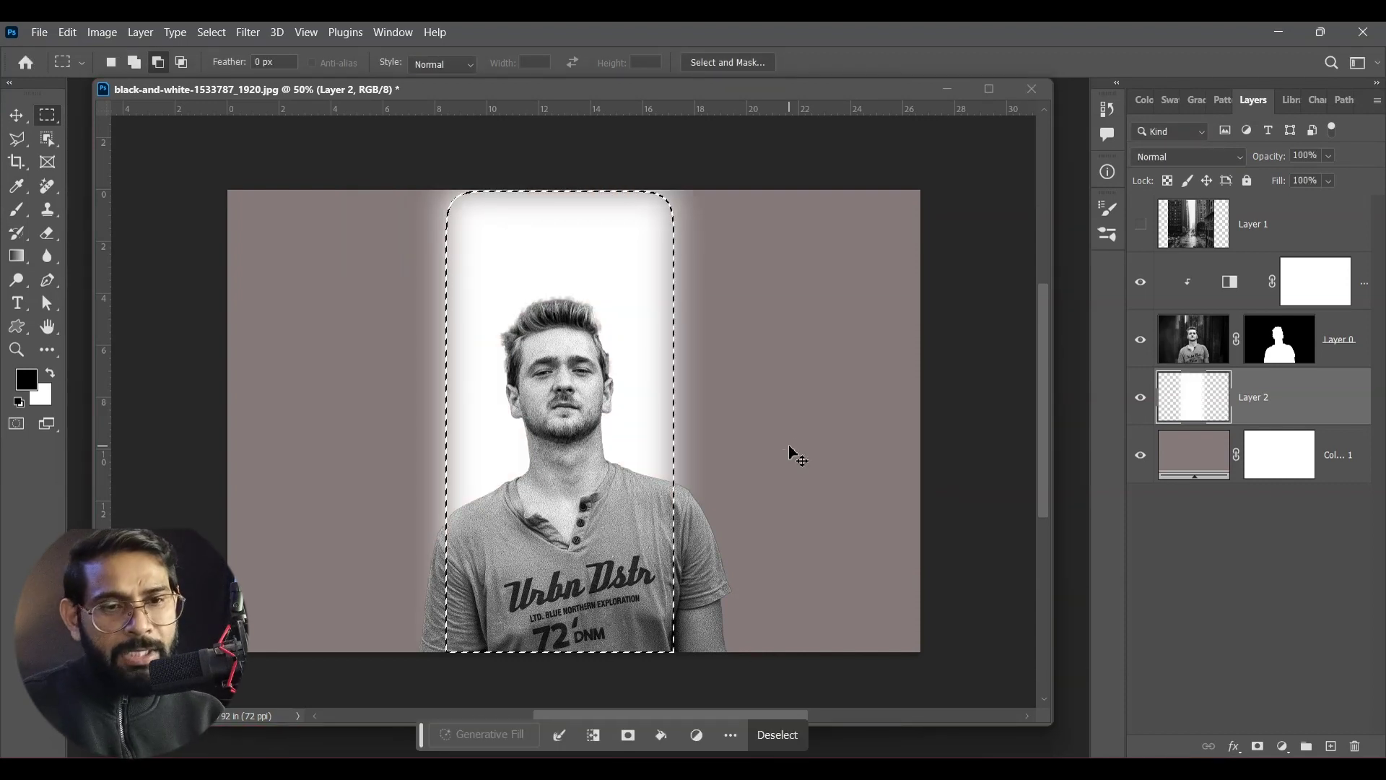
key(ctrl+d)
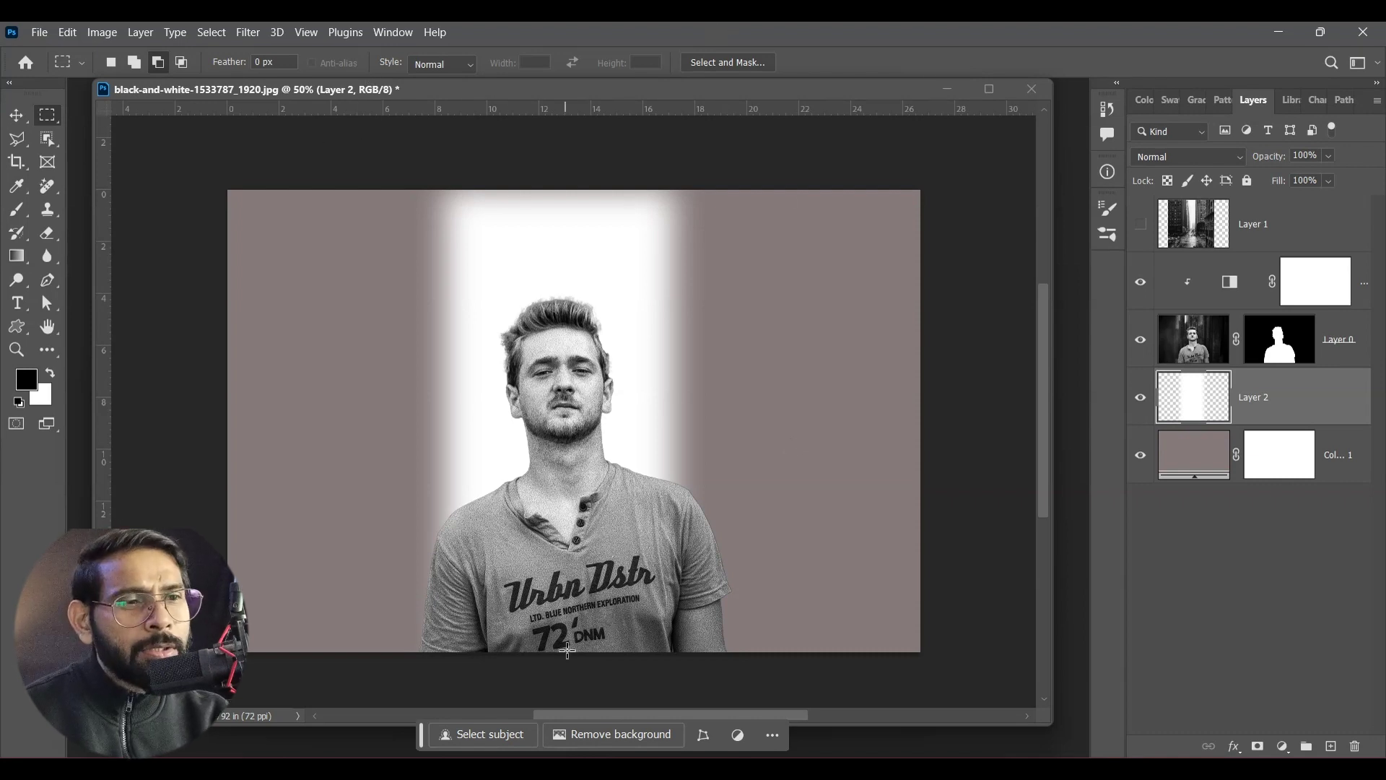
Show the street layer, set its blend mode to Darker Color and clip it to the portrait below
click(1271, 227)
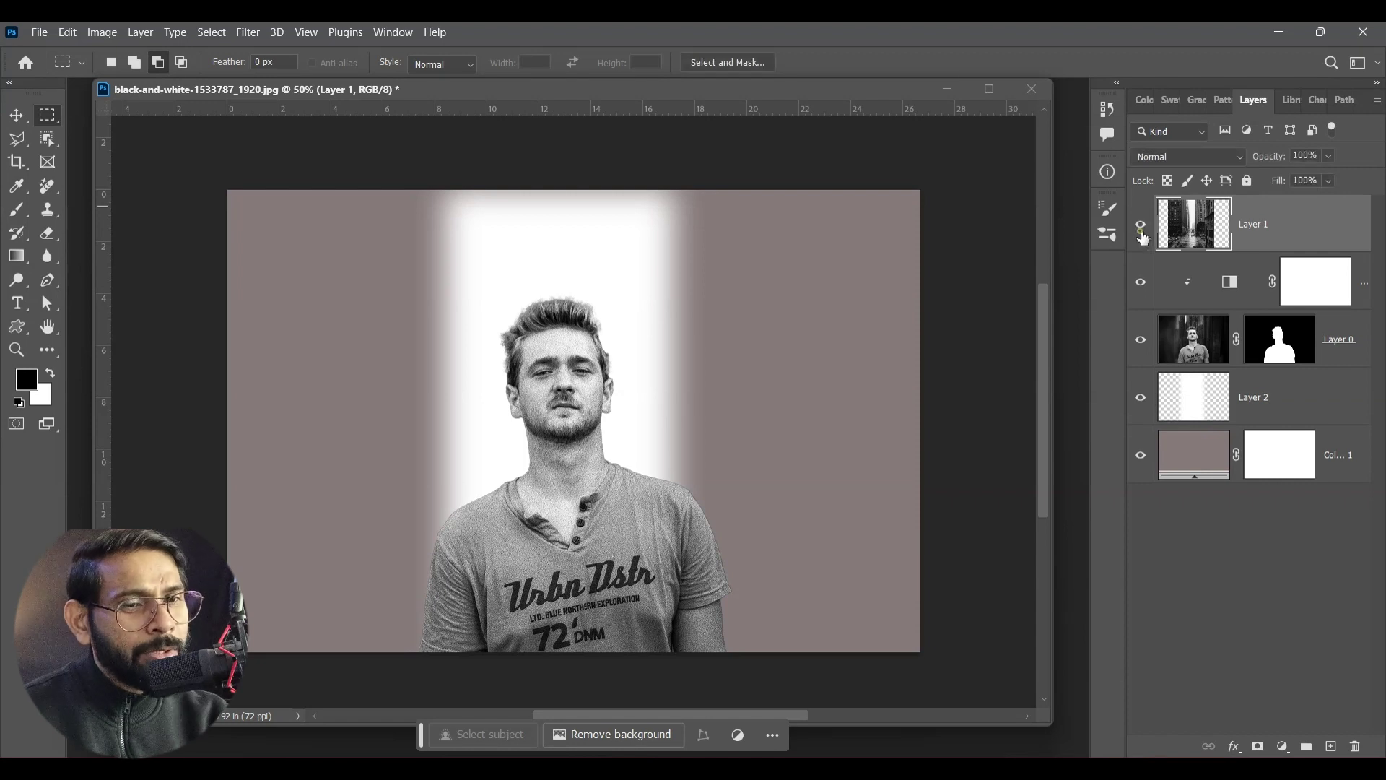
click(1141, 225)
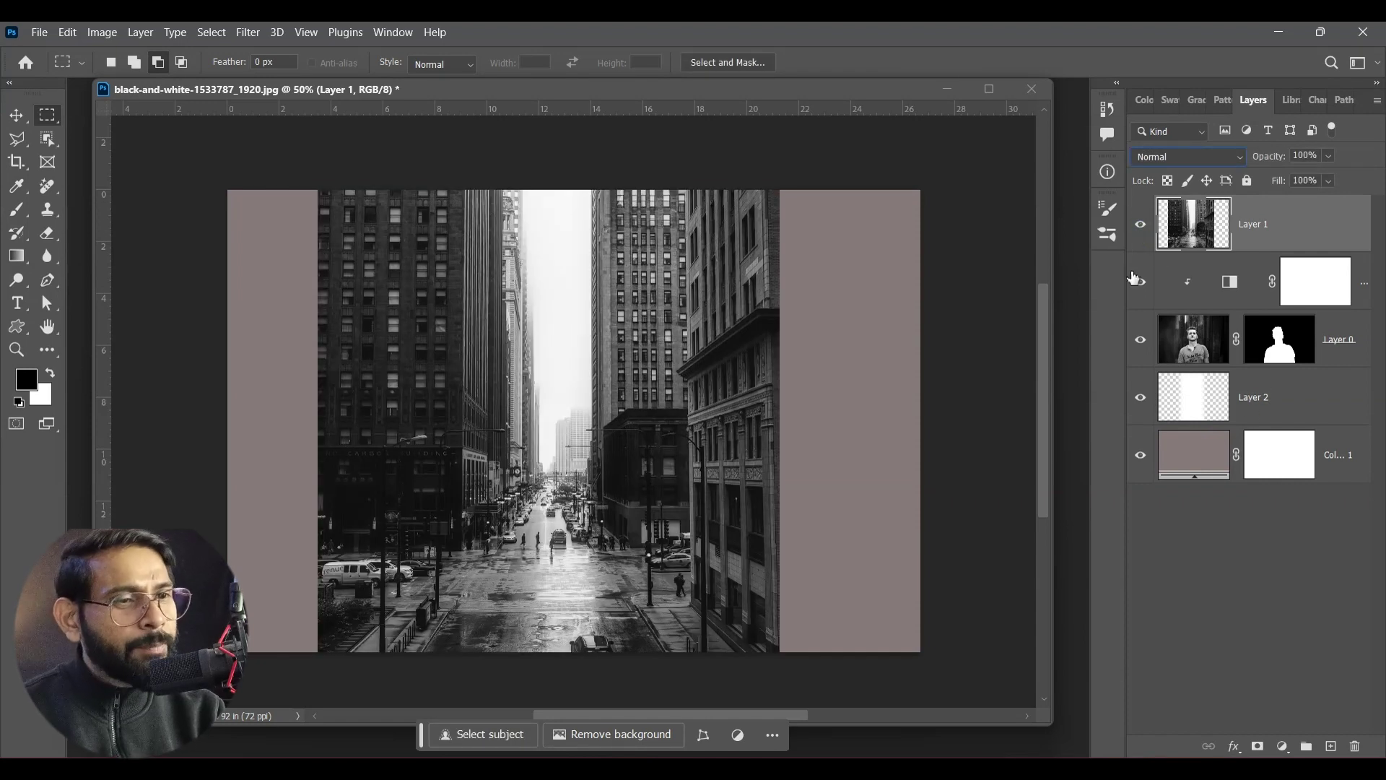
click(1189, 160)
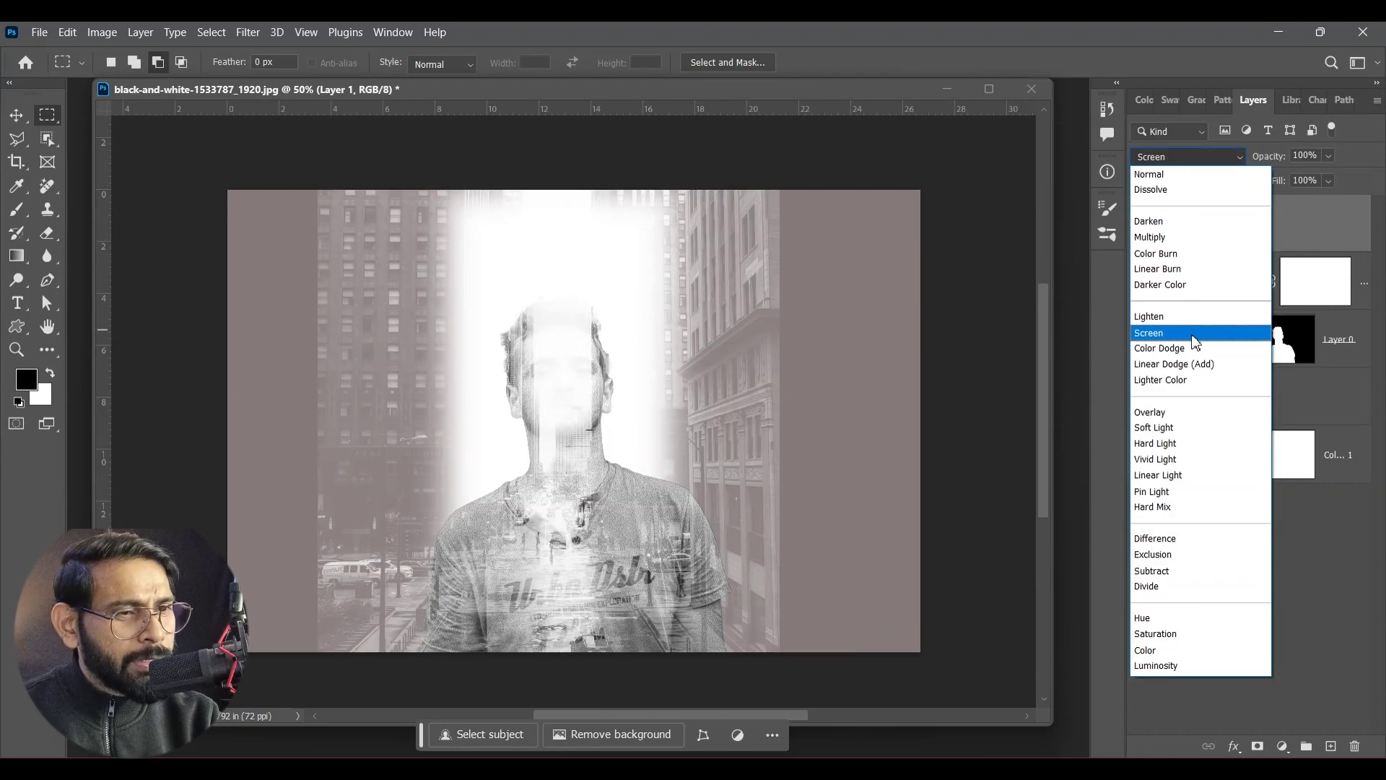
click(1169, 284)
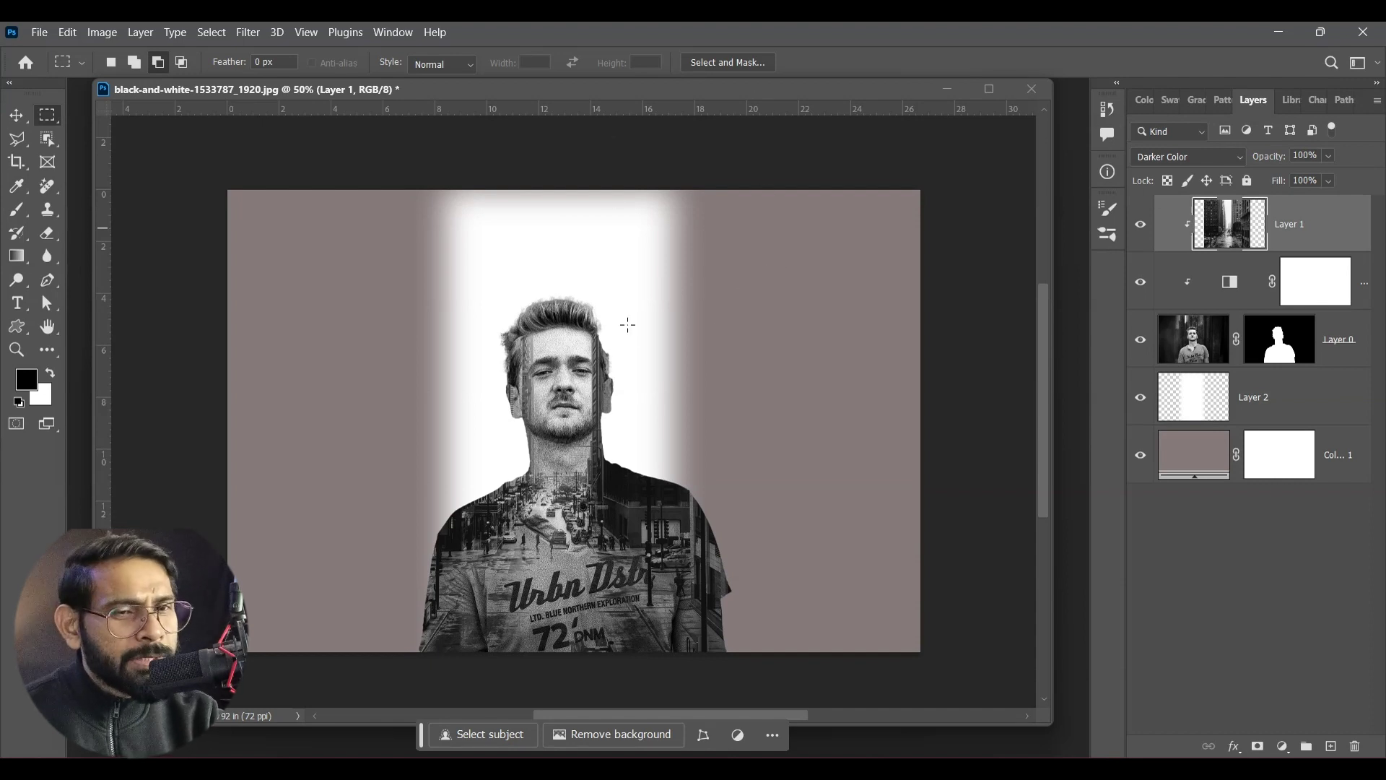
Erase the white strip behind the man from its layer with a much larger eraser brush
click(1226, 401)
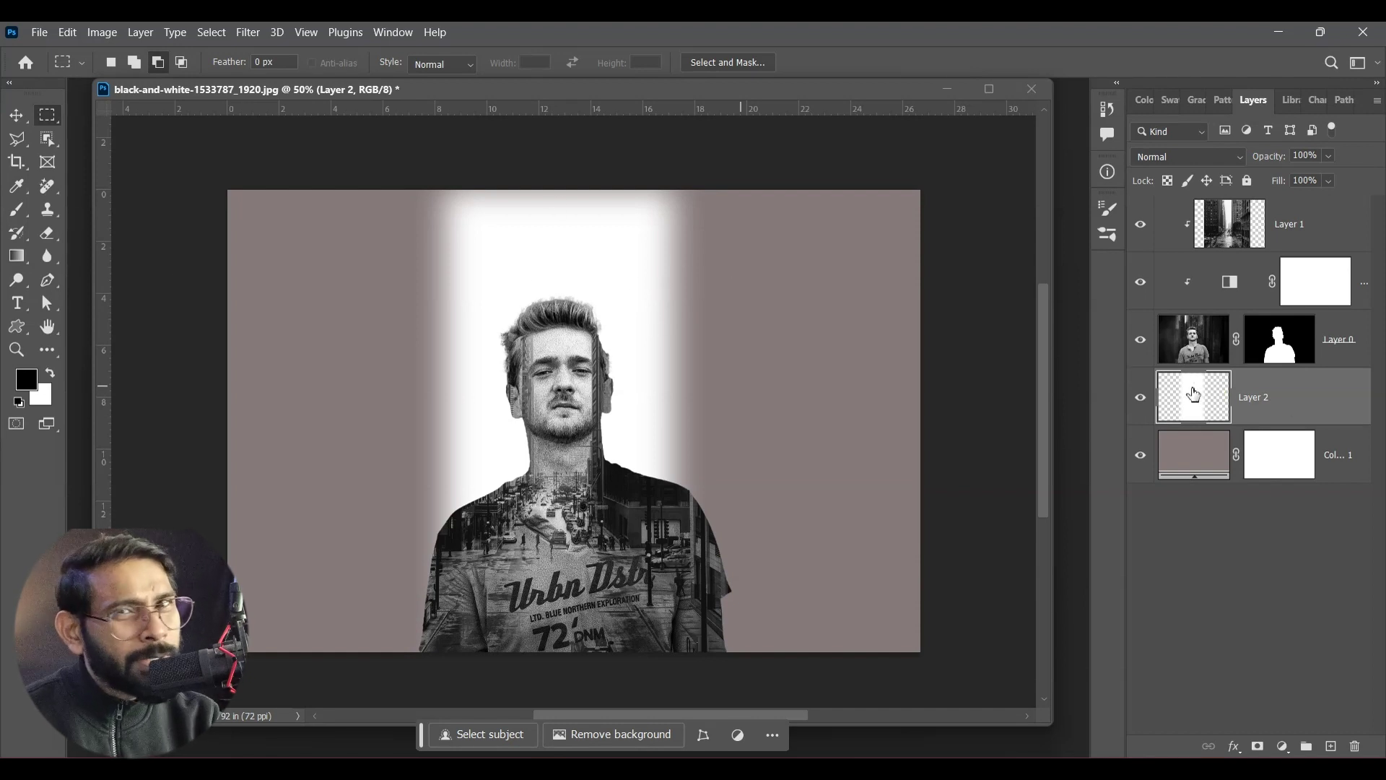
click(17, 209)
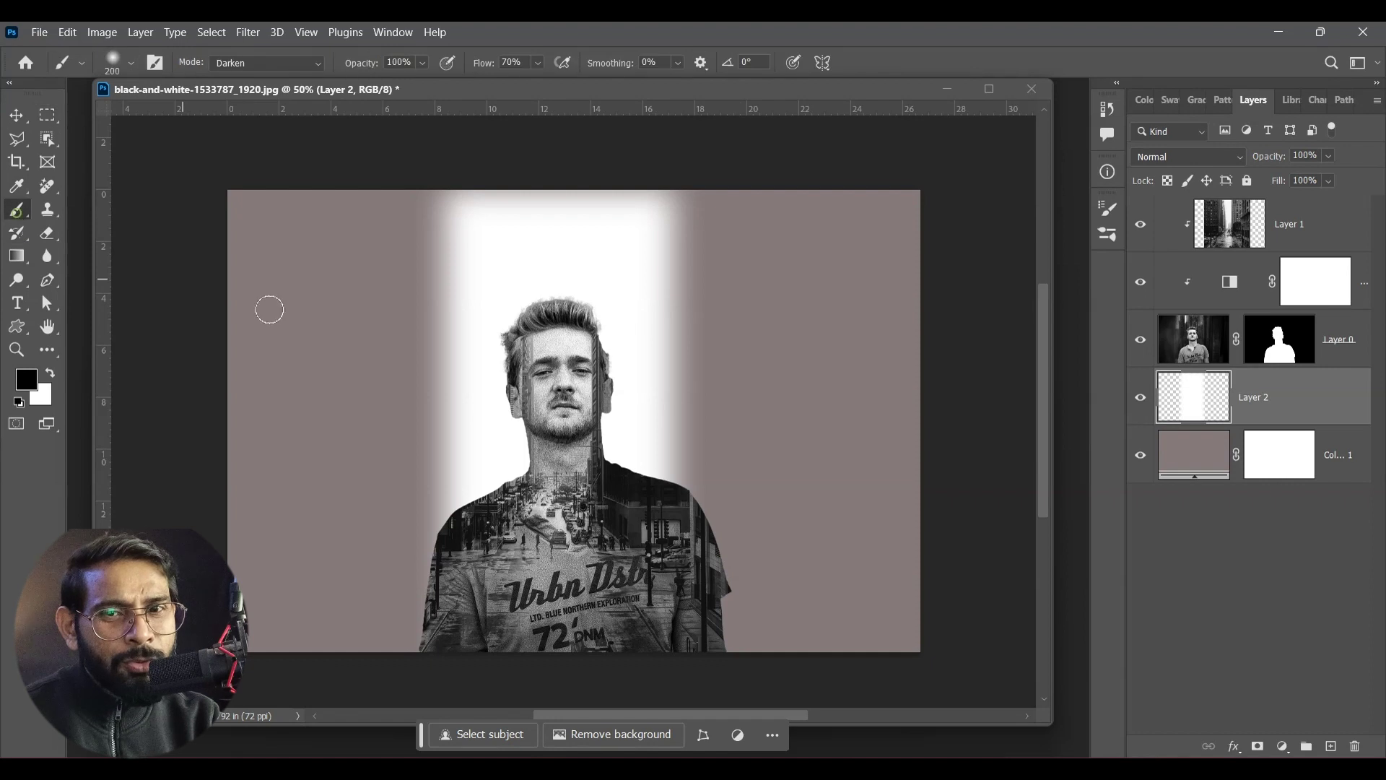
click(47, 233)
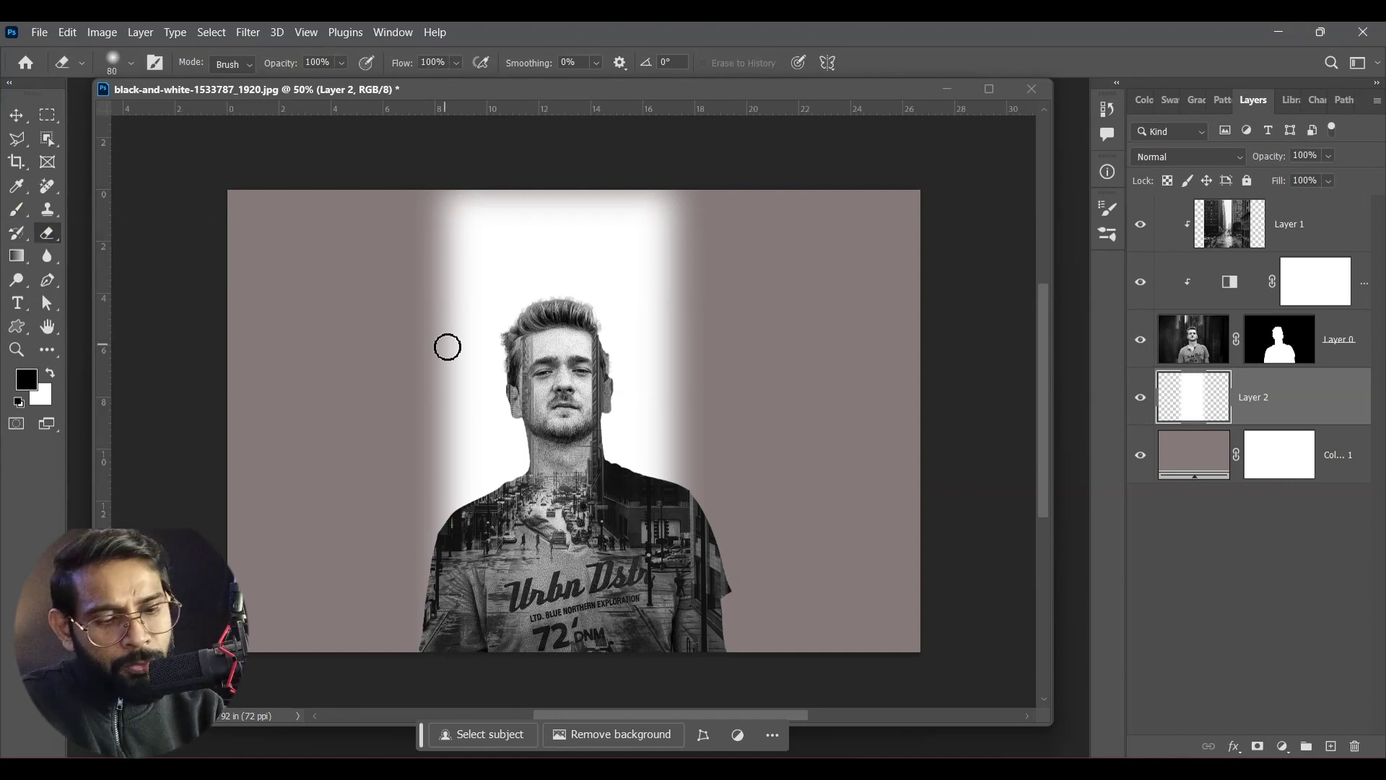
key(bracketright)
key(bracketright)
key(bracketright)
key(bracketright)
key(bracketright)
key(bracketright)
key(bracketright)
key(bracketright)
key(bracketright)
key(bracketright)
key(bracketright)
key(bracketright)
key(bracketright)
key(bracketright)
key(bracketright)
mouse_move(460, 308)
mouse_down()
mouse_move(396, 404)
mouse_move(557, 263)
mouse_move(712, 387)
mouse_move(480, 263)
mouse_move(512, 638)
mouse_up()
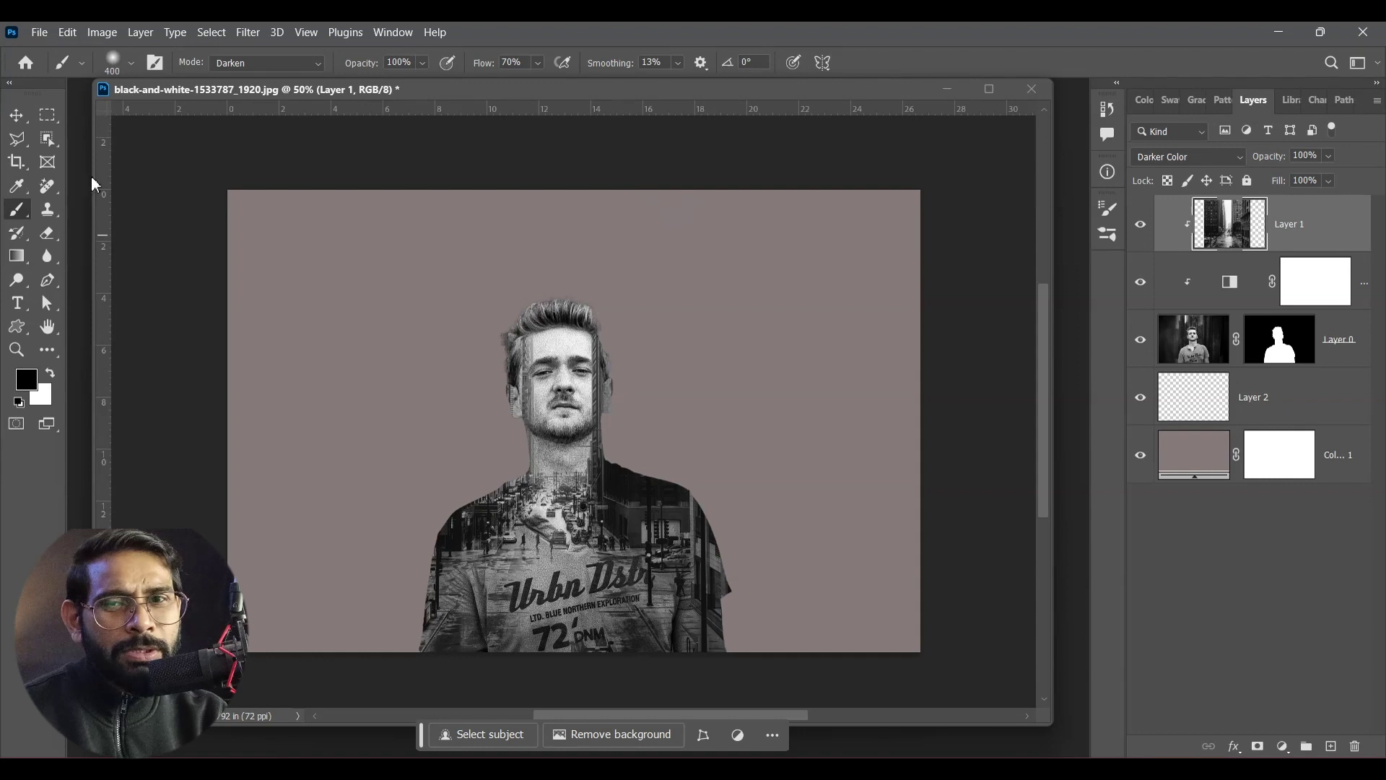
Scale the street layer down proportionally and position it so the street covers the man's face and whole torso
click(13, 115)
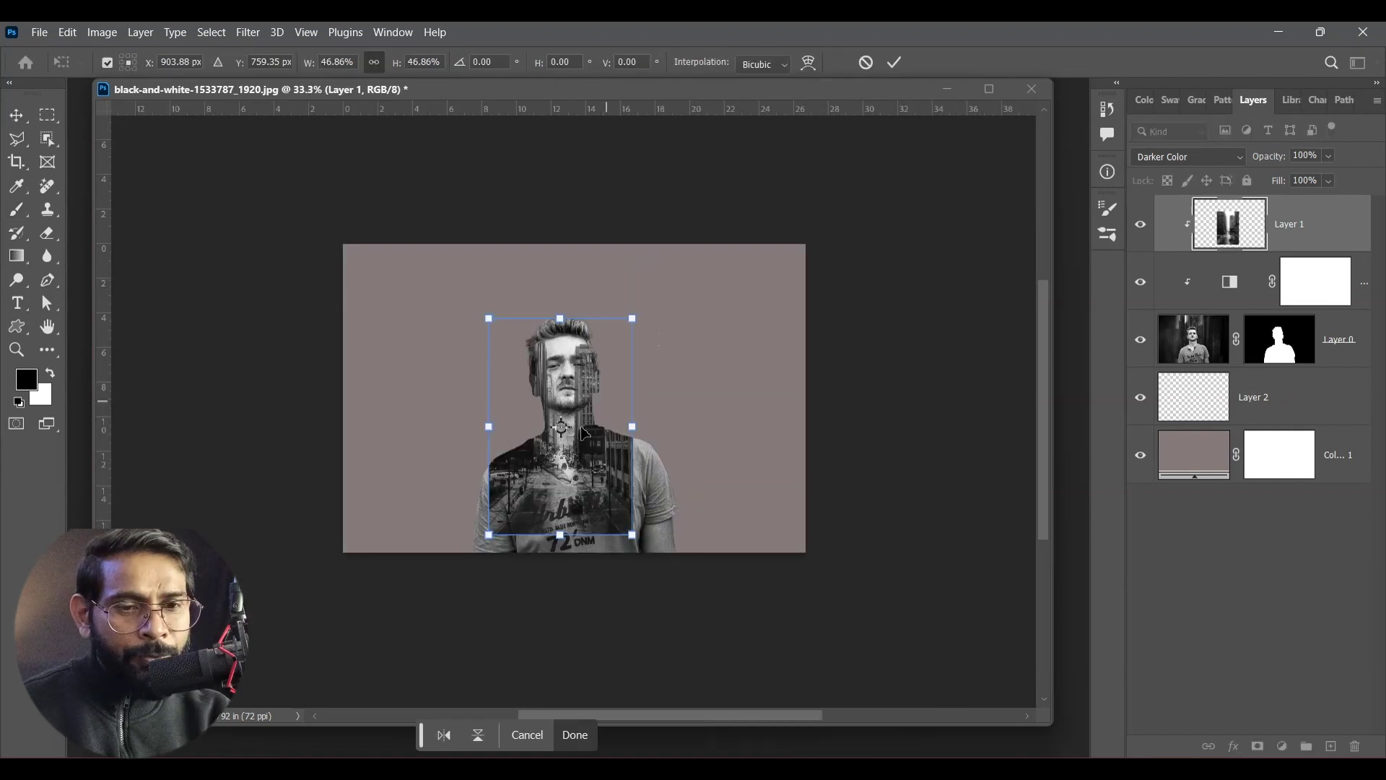
drag(575, 421, 575, 446)
drag(635, 340, 664, 295)
drag(585, 469, 572, 471)
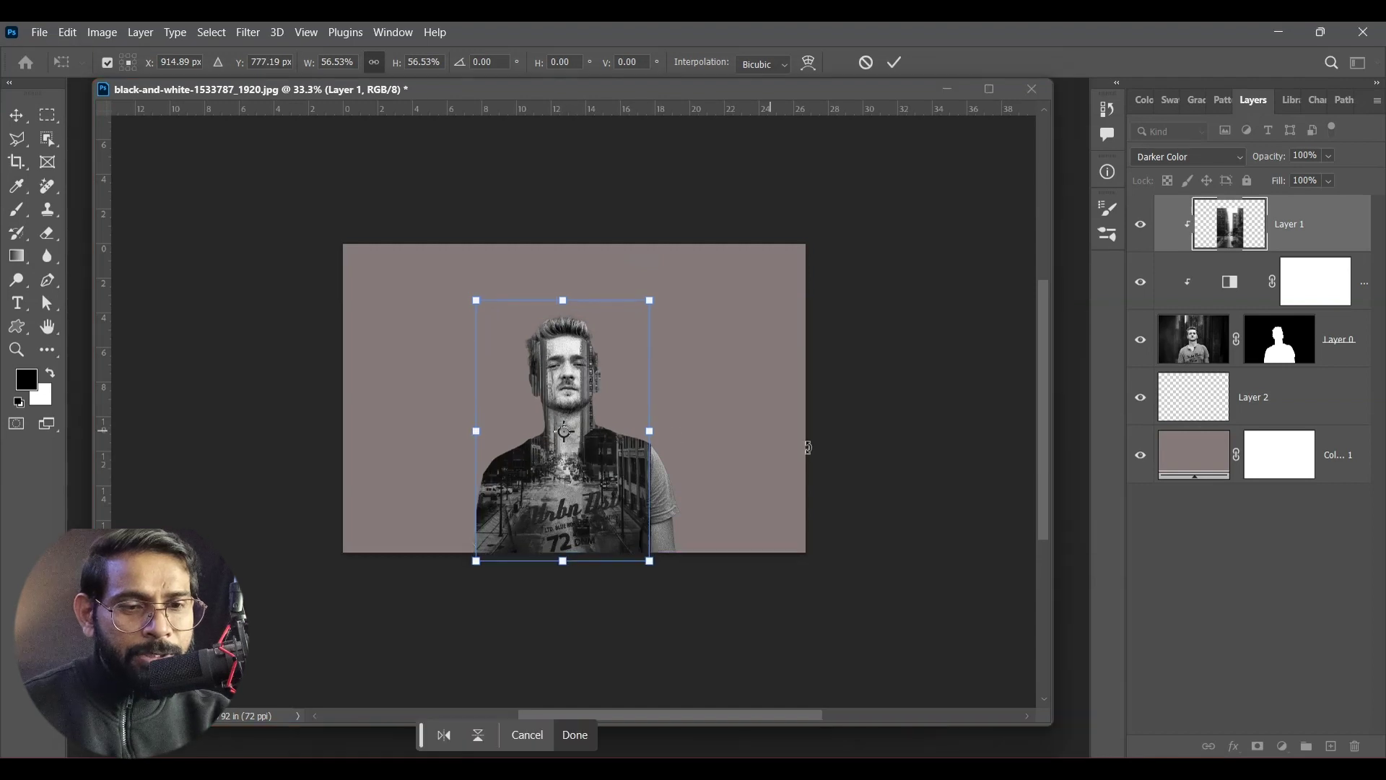
drag(654, 309, 671, 262)
drag(574, 433, 579, 445)
key(Return)
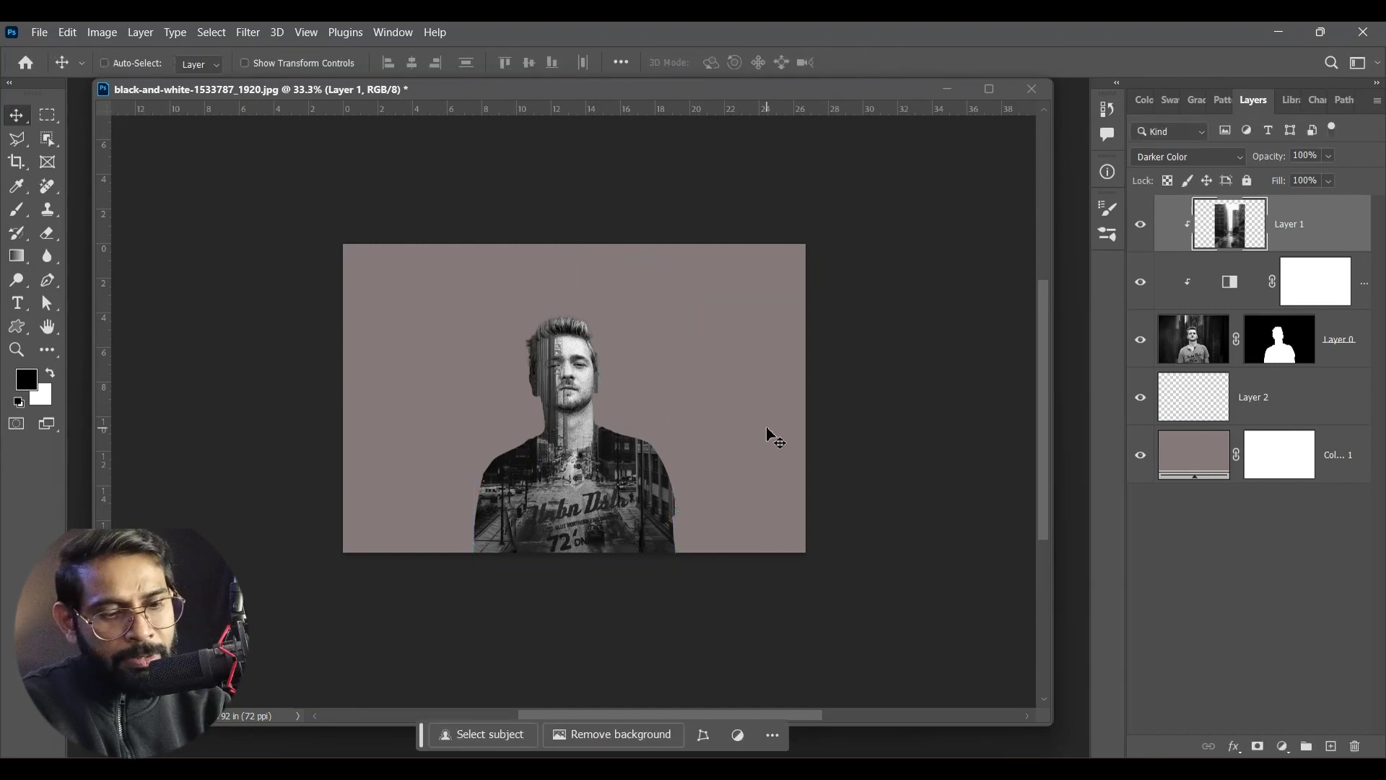
key(ctrl+plus)
key(ctrl+plus)
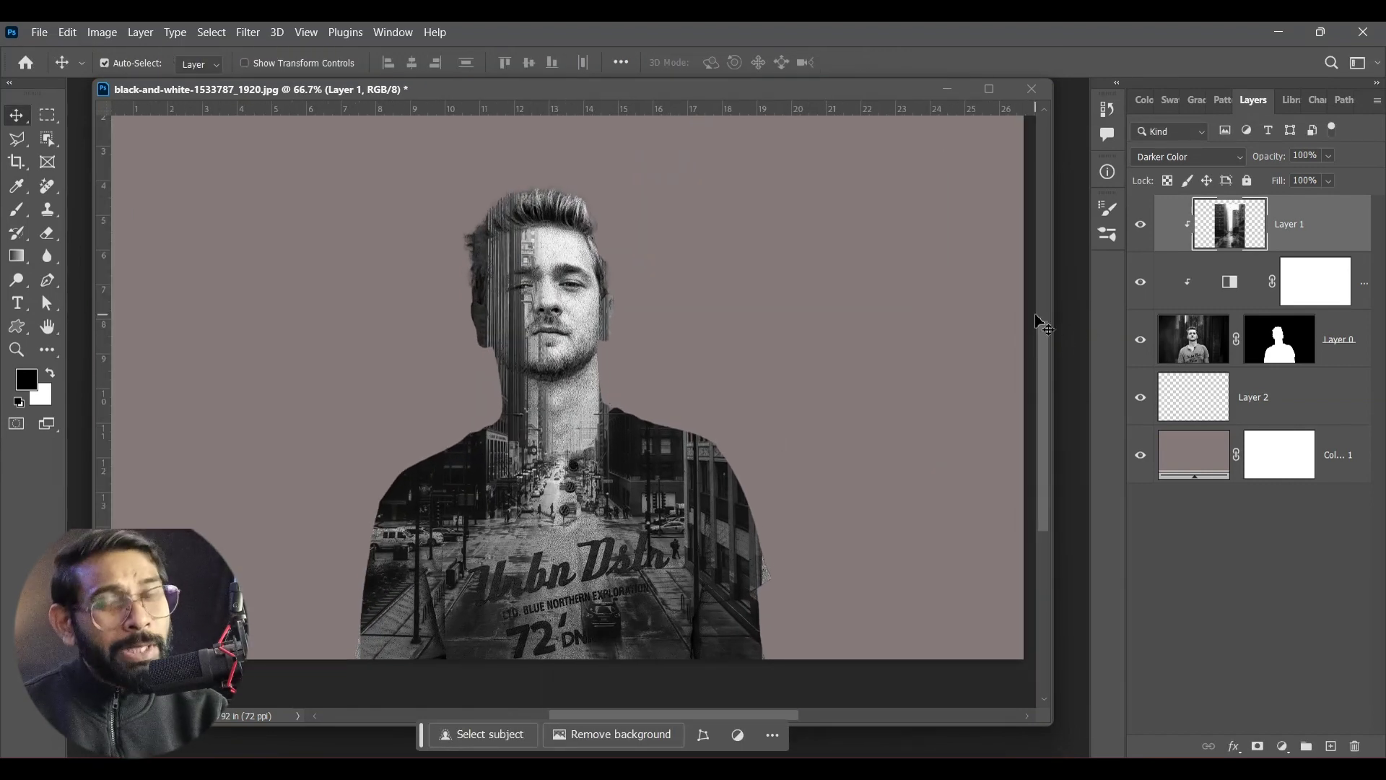
Add a clipped Curves adjustment directly above the portrait layer, darkening the shadows and setting a midtone point at input 136, output 133
click(1344, 358)
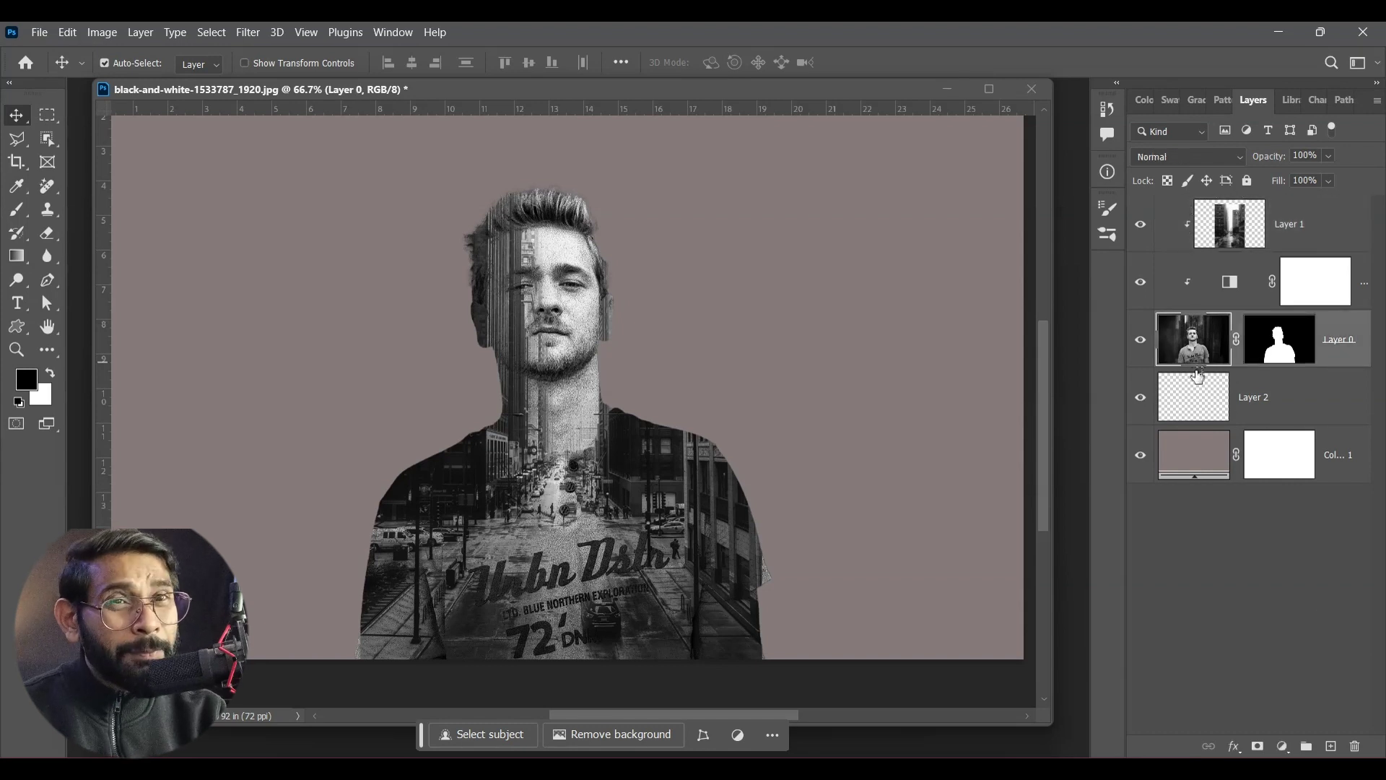
click(1286, 749)
click(1296, 521)
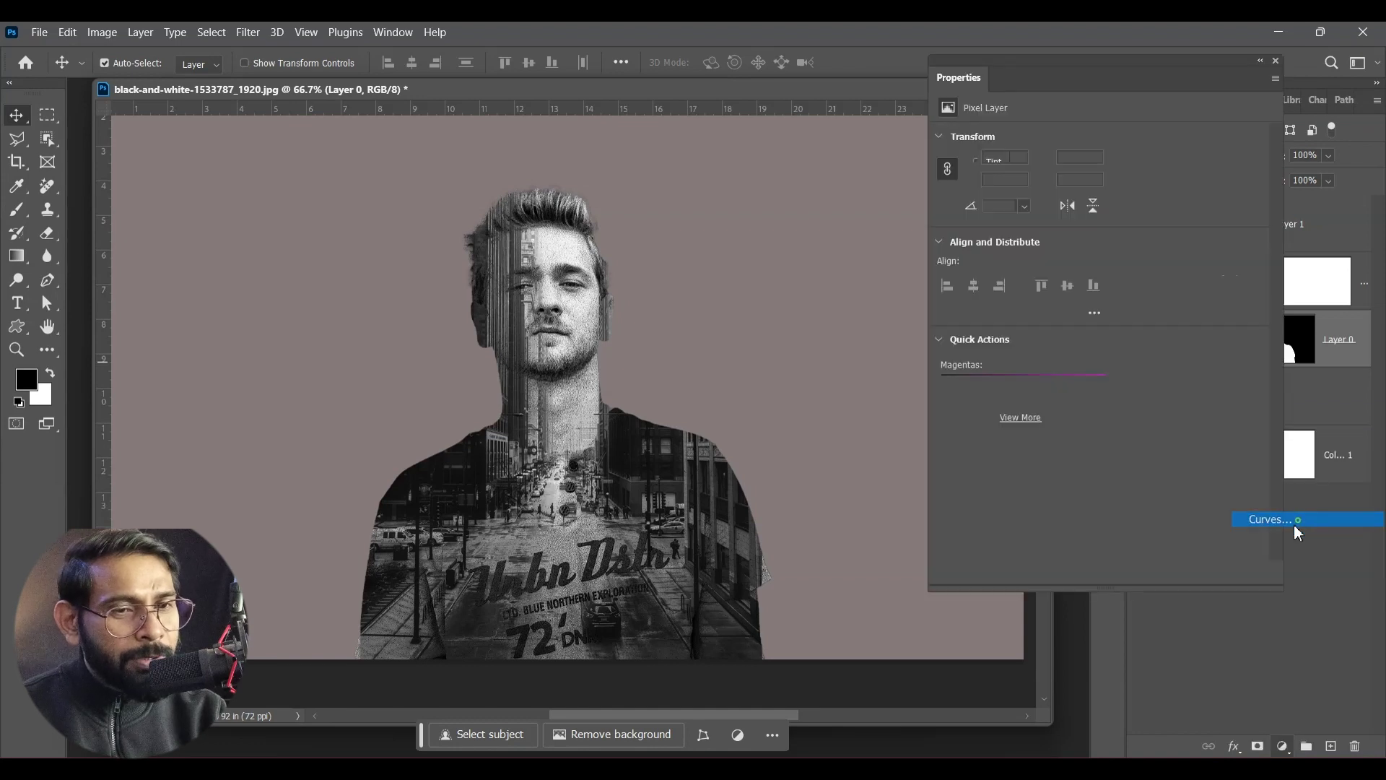
mouse_move(1074, 345)
mouse_down()
mouse_move(1110, 377)
mouse_move(1087, 369)
mouse_up()
mouse_move(1148, 293)
mouse_down()
mouse_move(1108, 273)
mouse_move(1126, 291)
mouse_up()
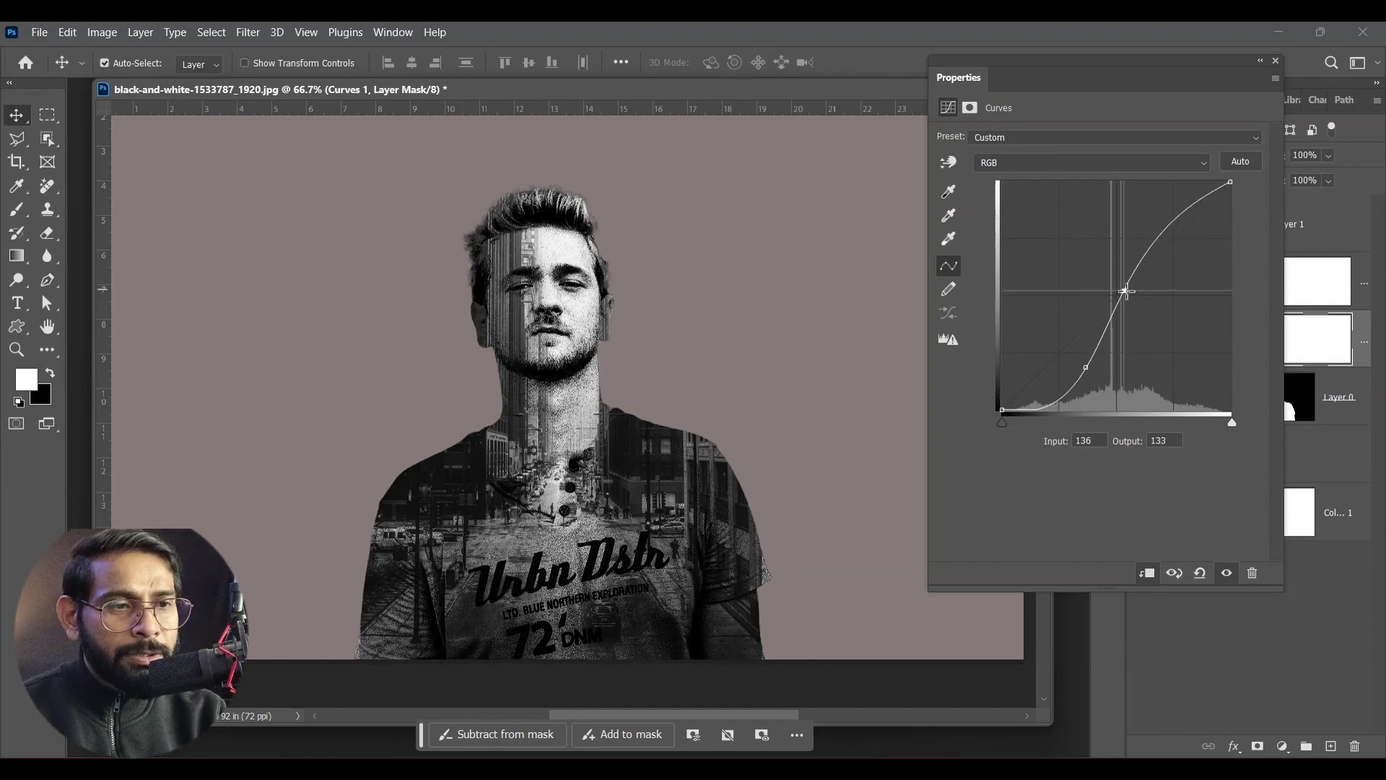
click(1276, 63)
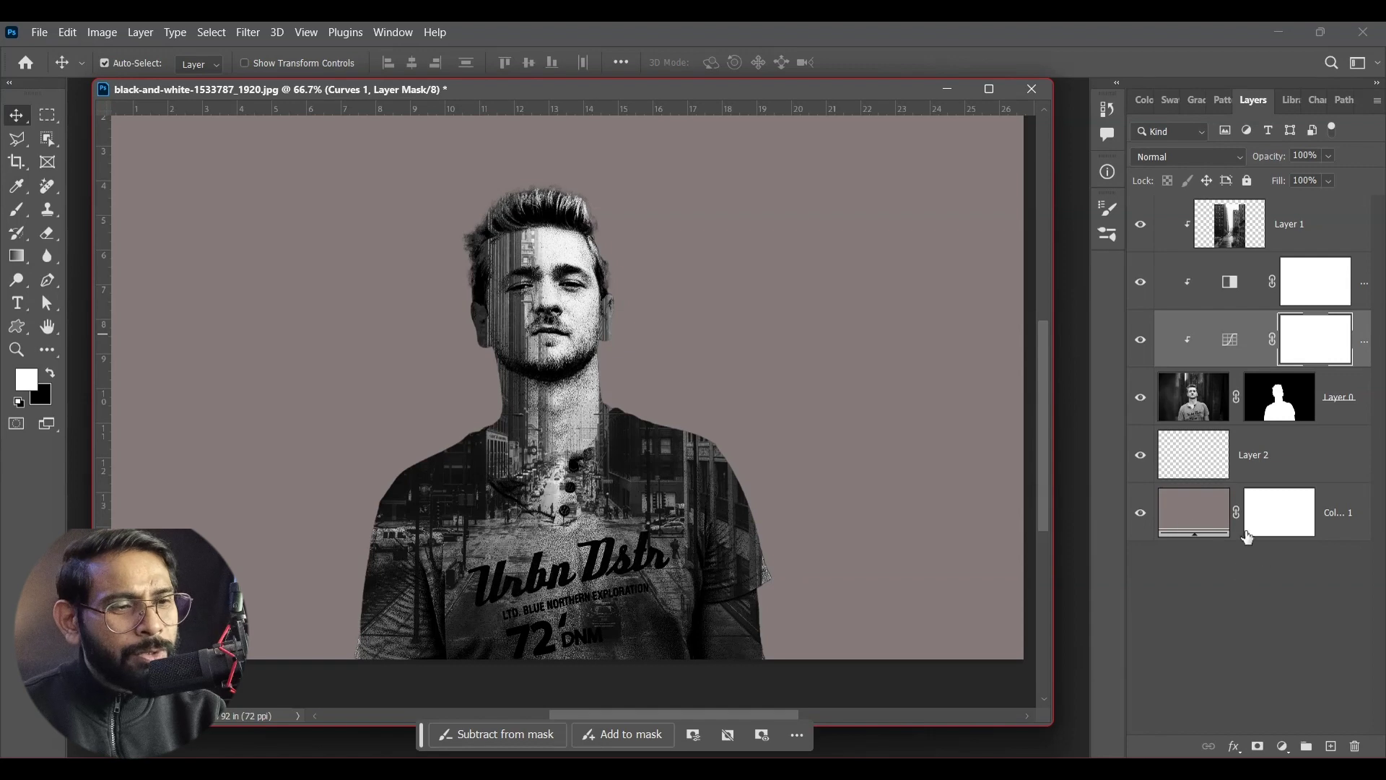
Change the solid color fill background to a golden yellow
double_click(1193, 513)
click(1112, 431)
mouse_move(1112, 431)
mouse_down()
mouse_move(1082, 437)
mouse_move(1040, 415)
mouse_move(1056, 433)
mouse_up()
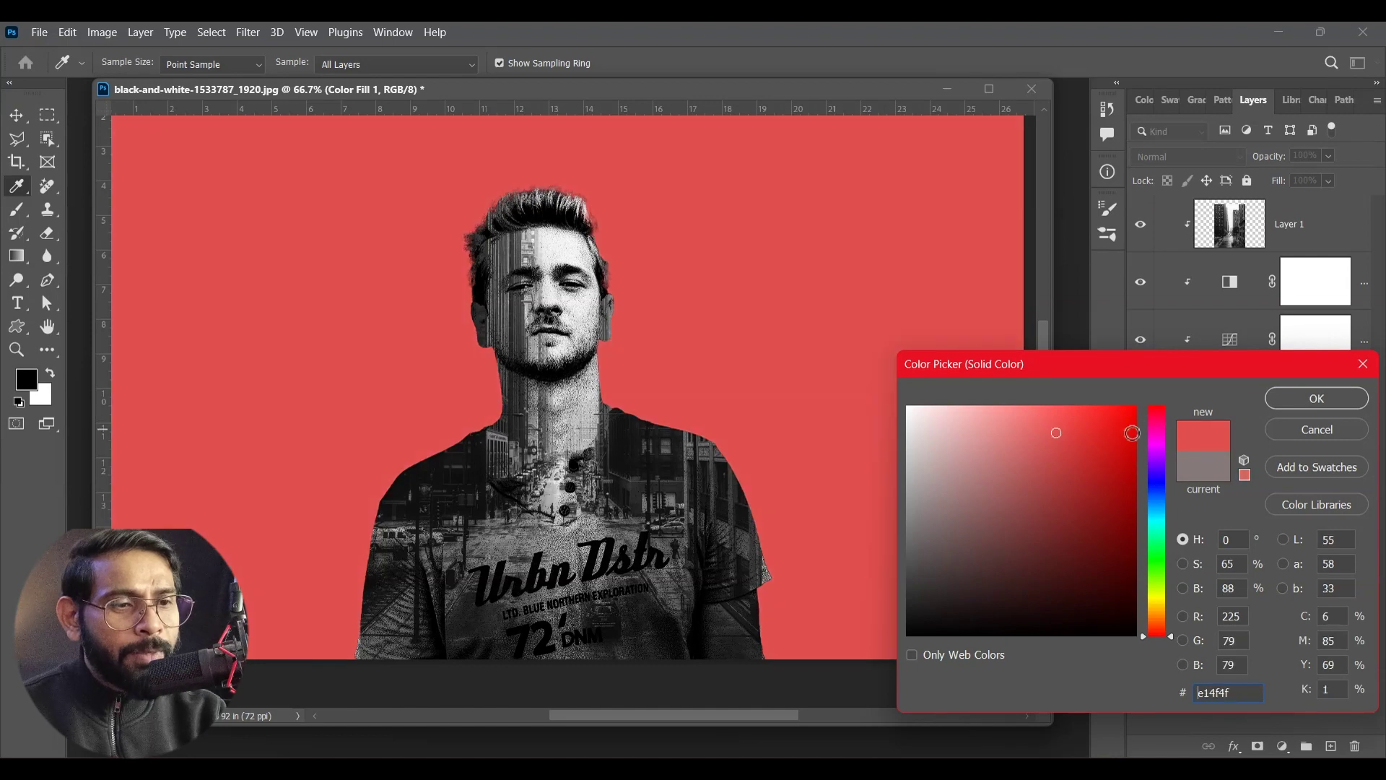
drag(1158, 470, 1153, 609)
click(1314, 398)
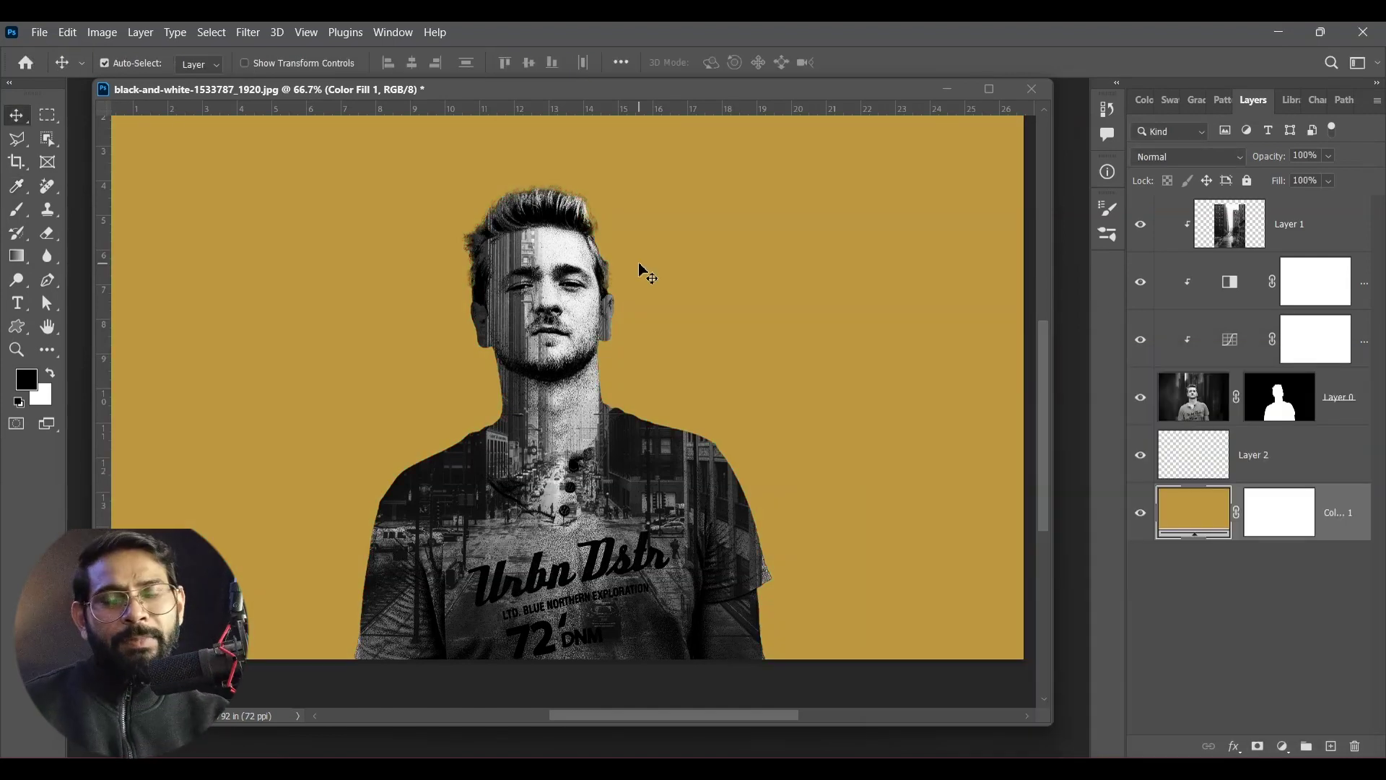